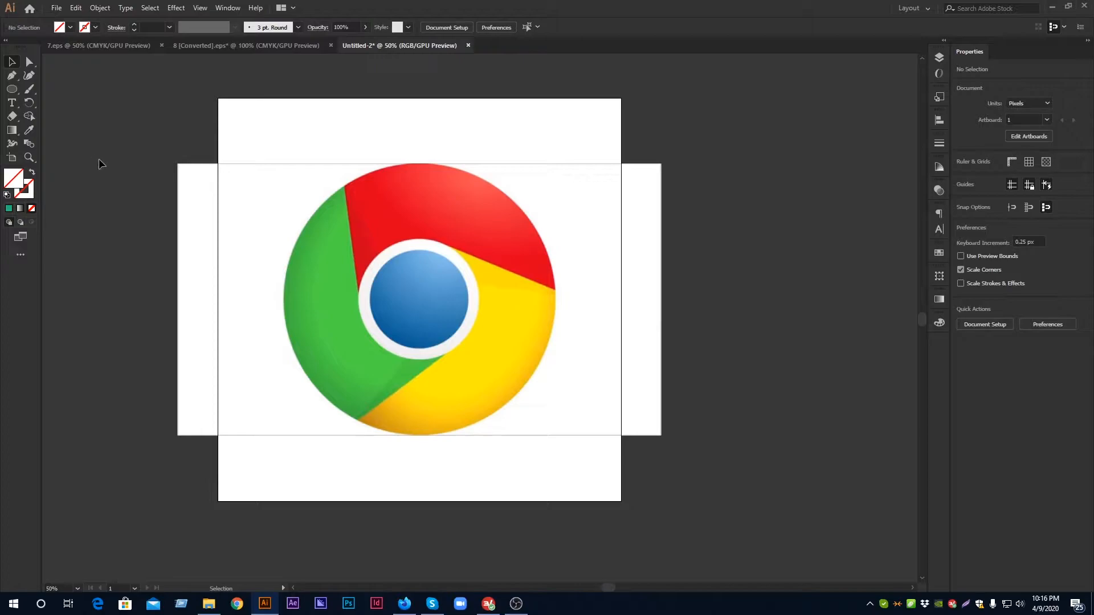
Show the rulers and draw a circle about 242 px across over the logo's blue centre.
key("ctrl+r")
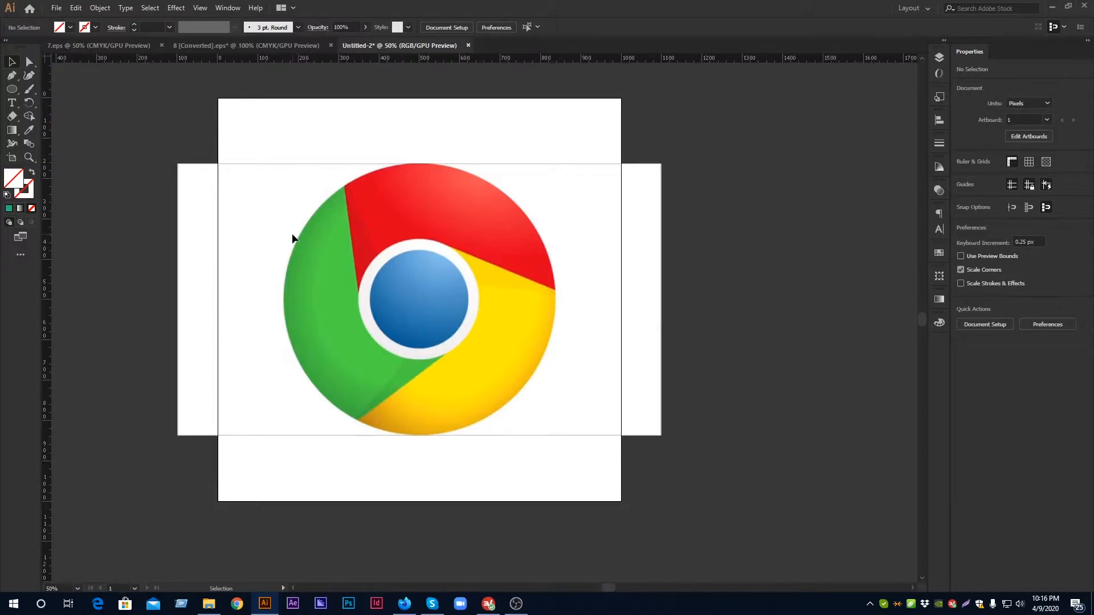
left_click(11, 90)
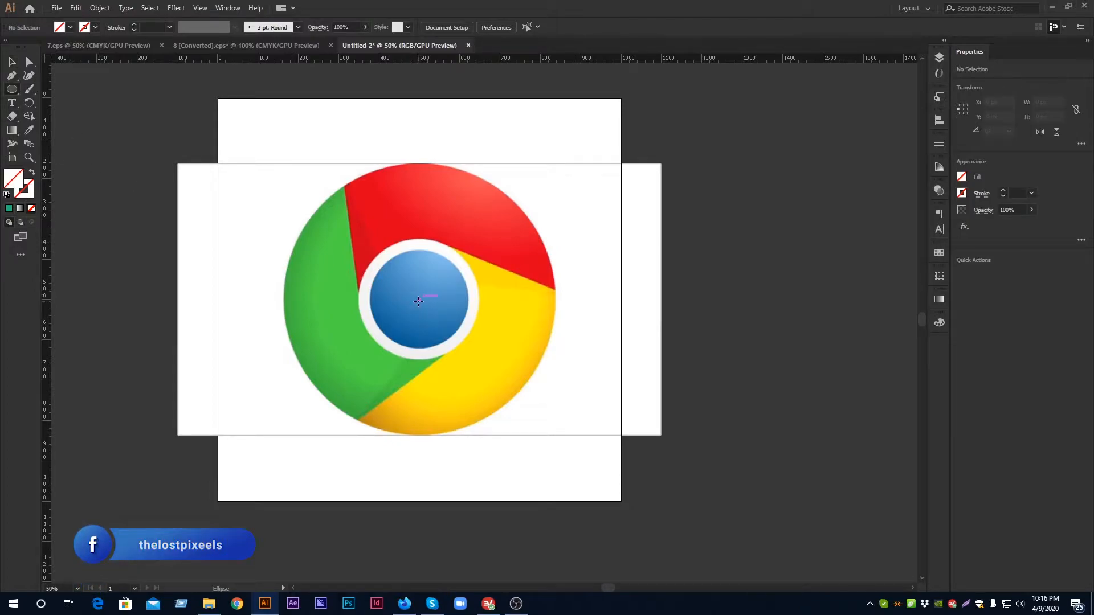
left_click_drag(418, 301, 468, 337)
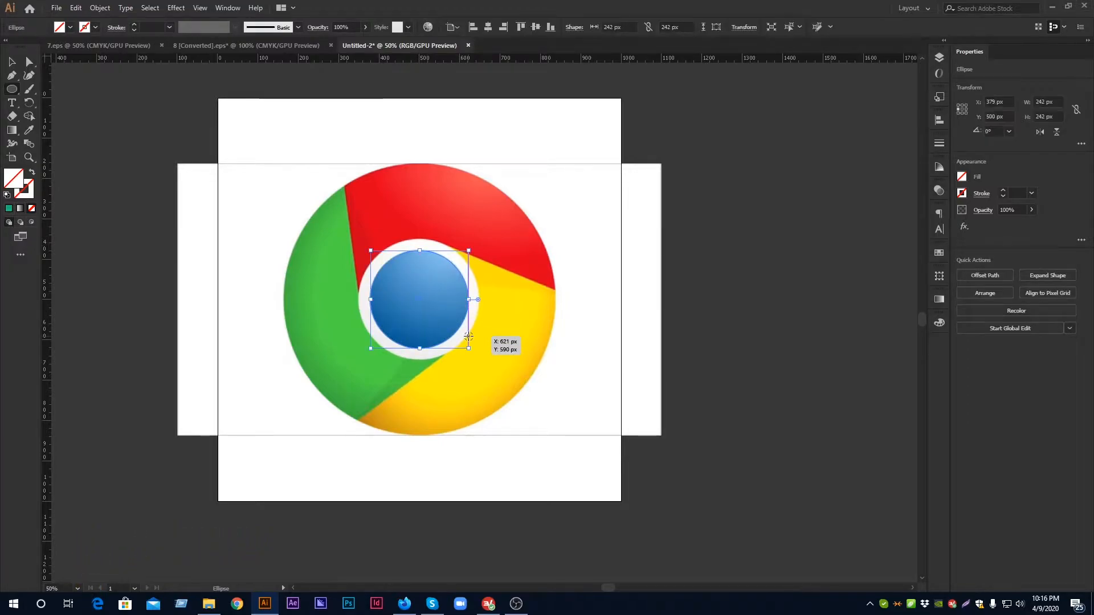
Fill the new circle with light grey and deselect it.
left_click(70, 27)
left_click(71, 79)
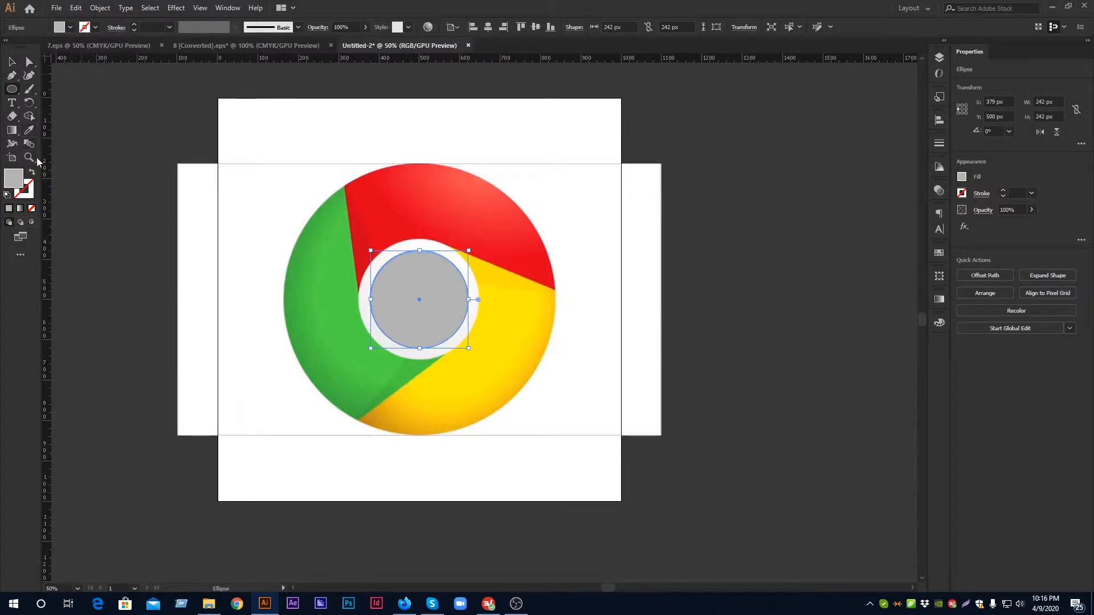
left_click(12, 61)
left_click(82, 112)
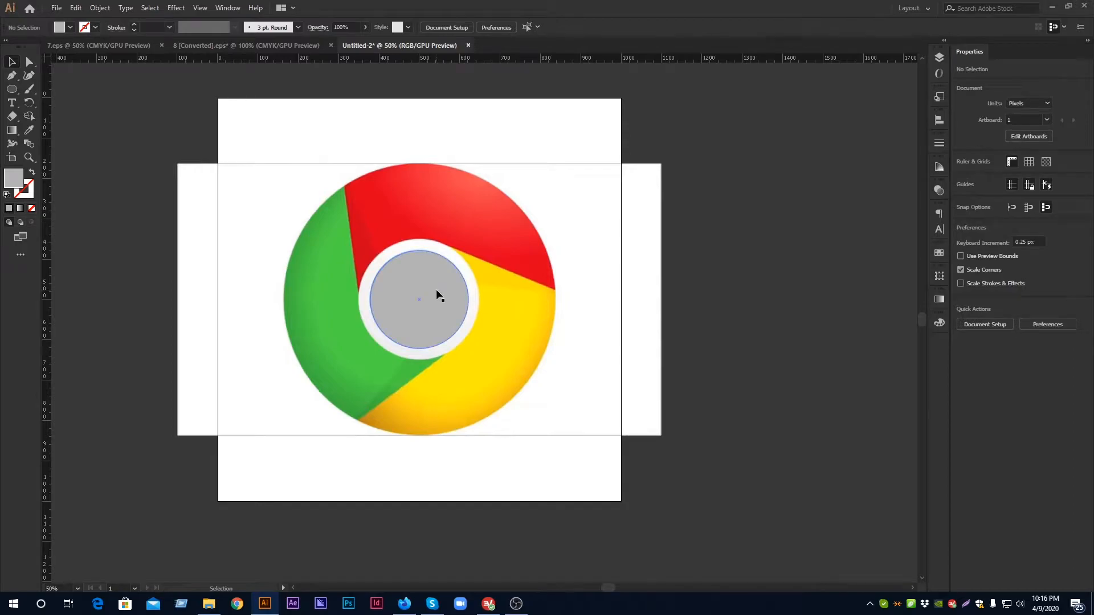
Place a horizontal and a vertical guide crossing at the circle's centre, and unlock the guides.
left_click(447, 302)
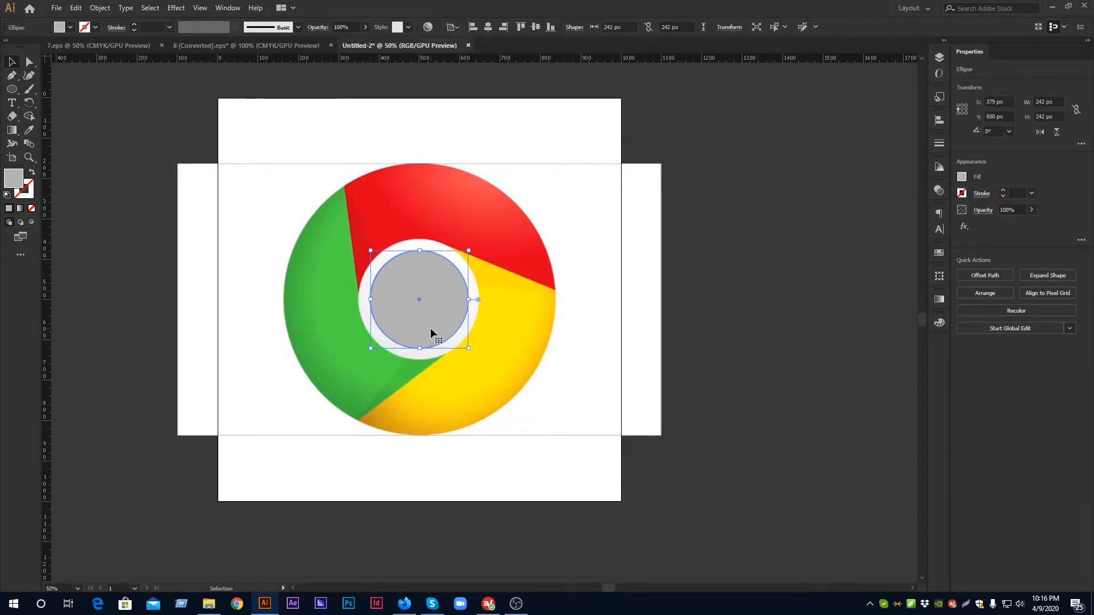
left_click(746, 333)
left_click(392, 292)
left_click_drag(48, 233, 418, 297)
left_click(755, 365)
right_click(745, 185)
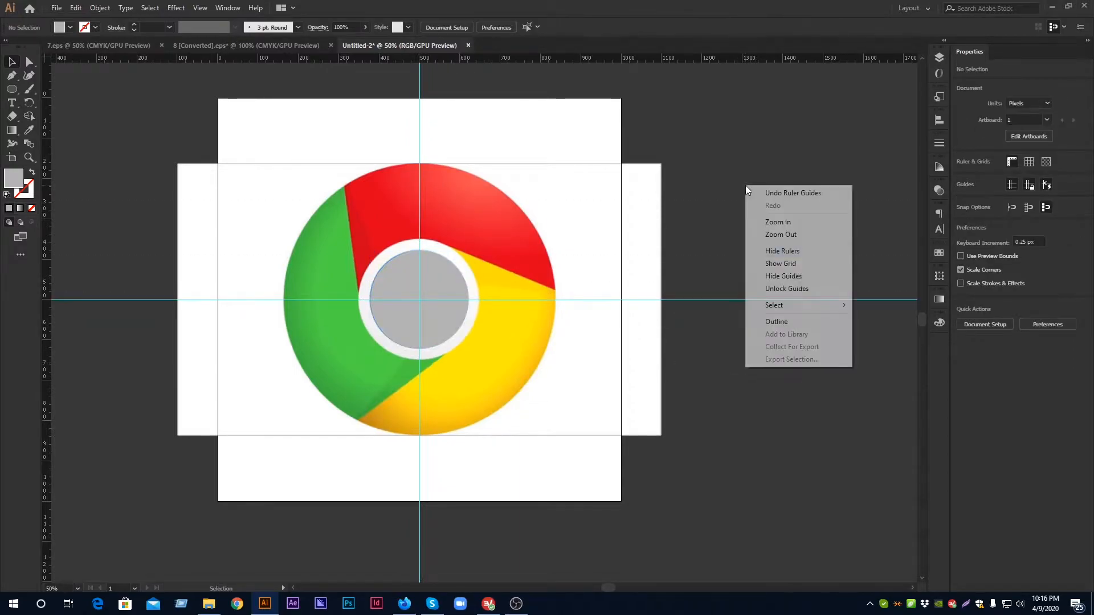
left_click(788, 291)
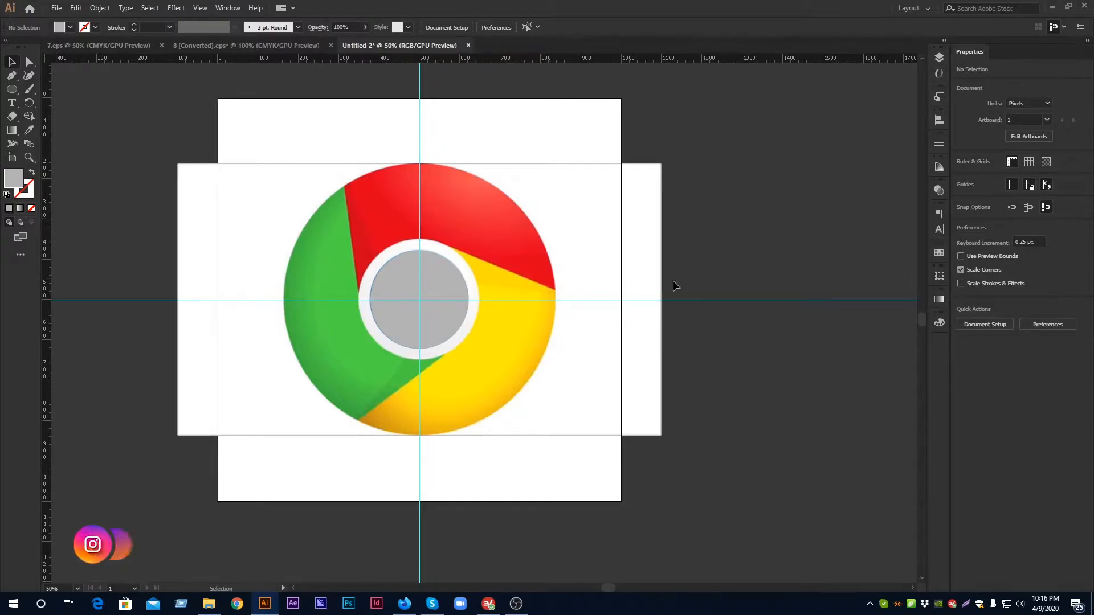
scroll(408, 315, "up", 2)
scroll(410, 316, "down", 1)
left_click(408, 309)
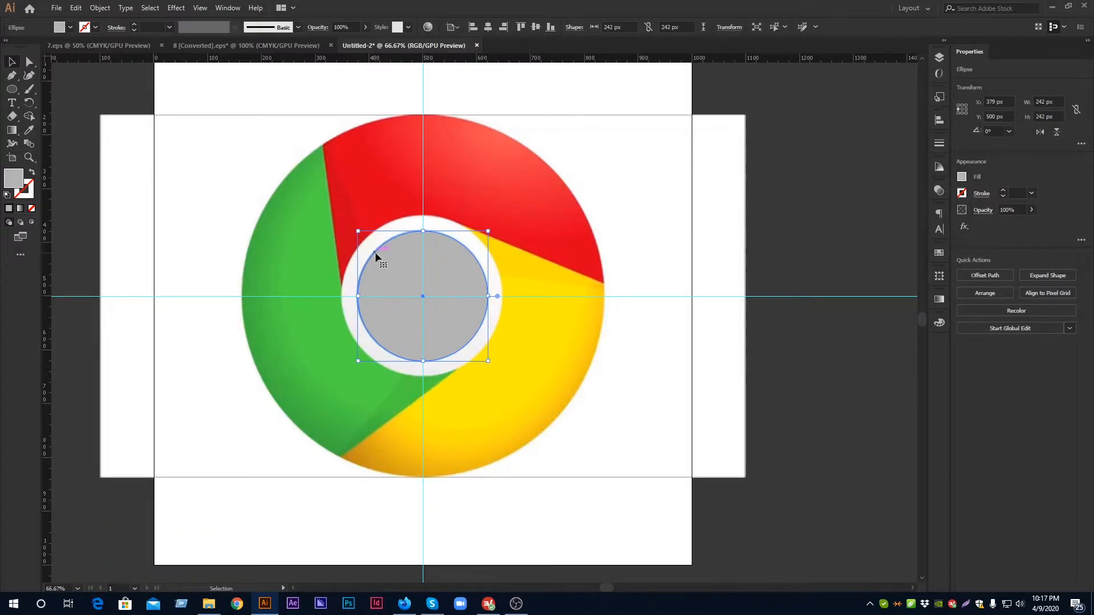
key("a")
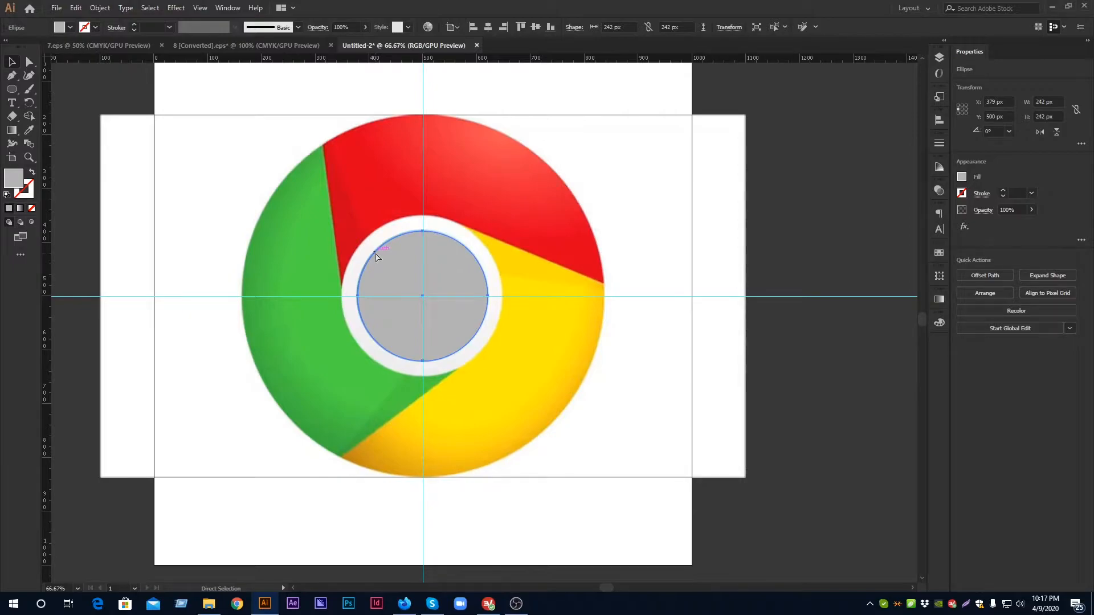
key("v")
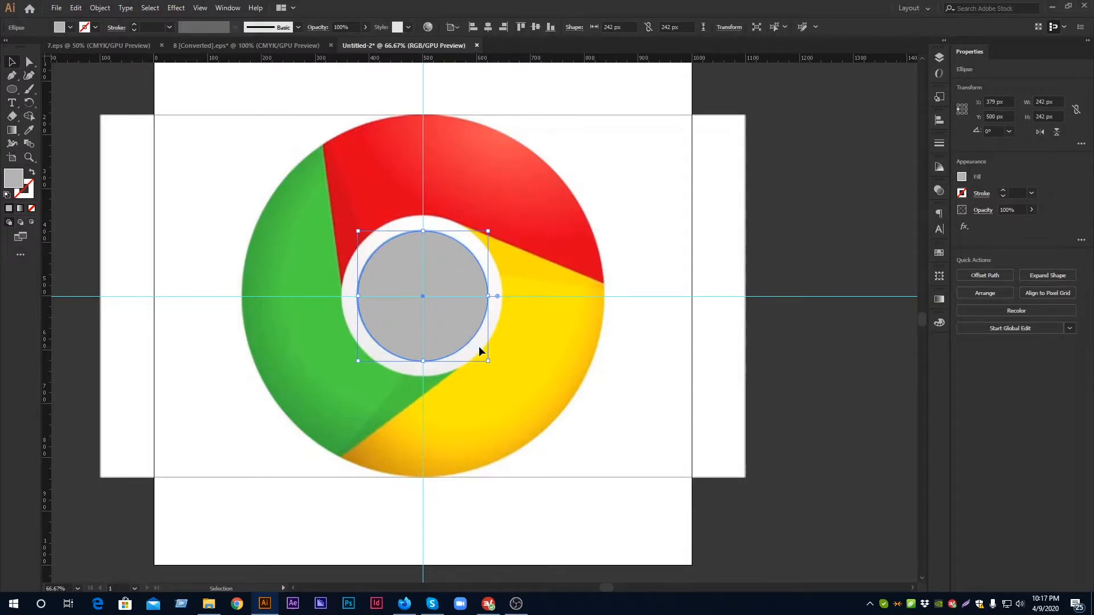
left_click_drag(488, 361, 616, 482)
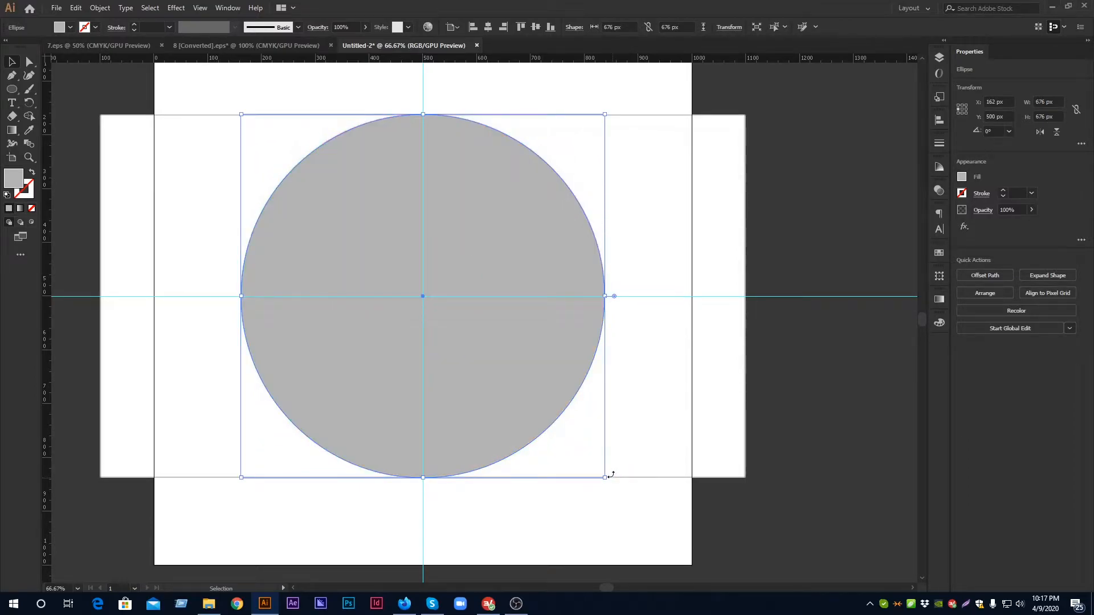
key("a")
key("ctrl+z")
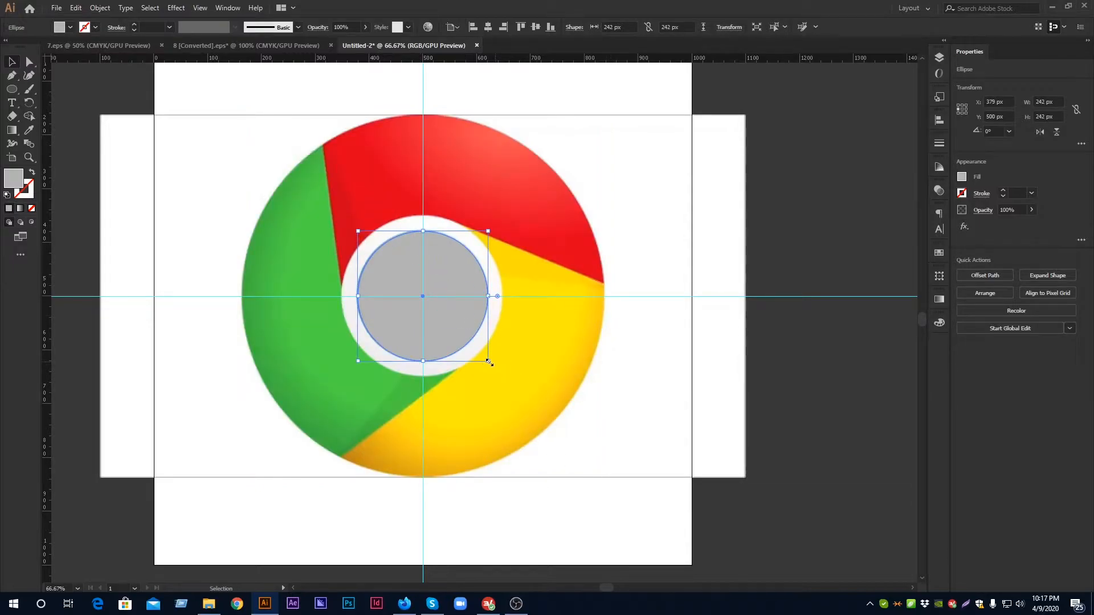
Create two concentric copies of the circle, about 302 px over the white ring and about 676 px over the logo's outer edge.
left_click_drag(488, 361, 506, 377)
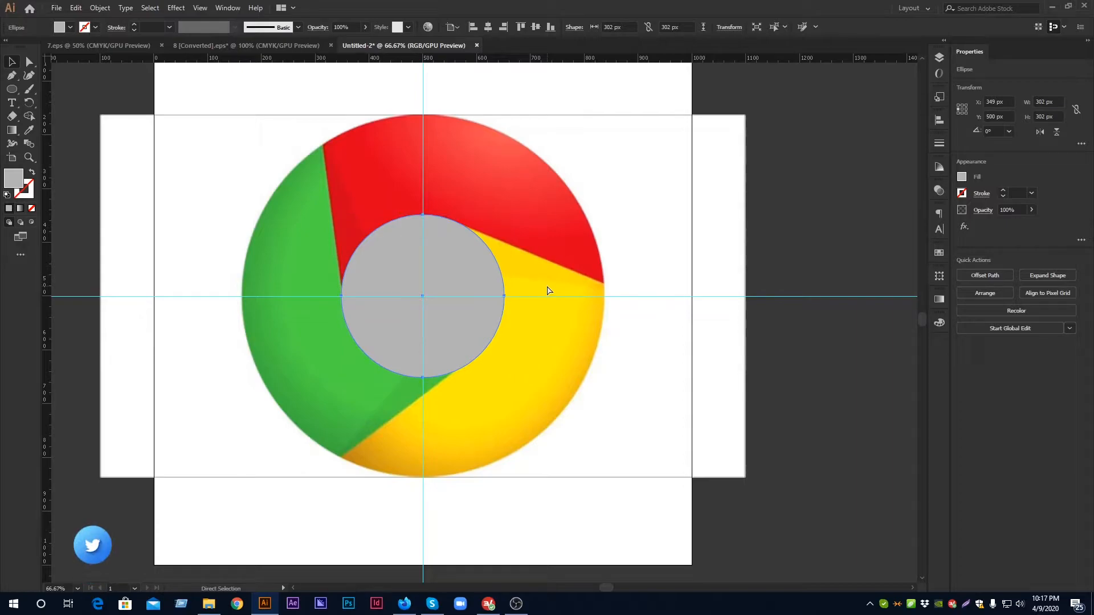
left_click_drag(504, 377, 607, 477)
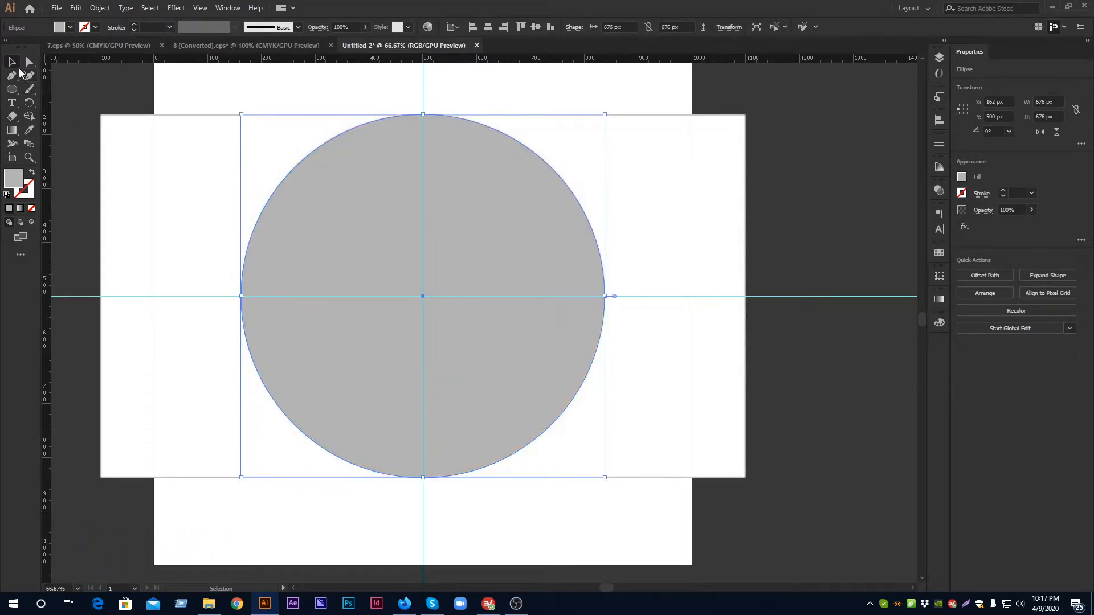
left_click(171, 177)
left_click_drag(199, 151, 605, 475)
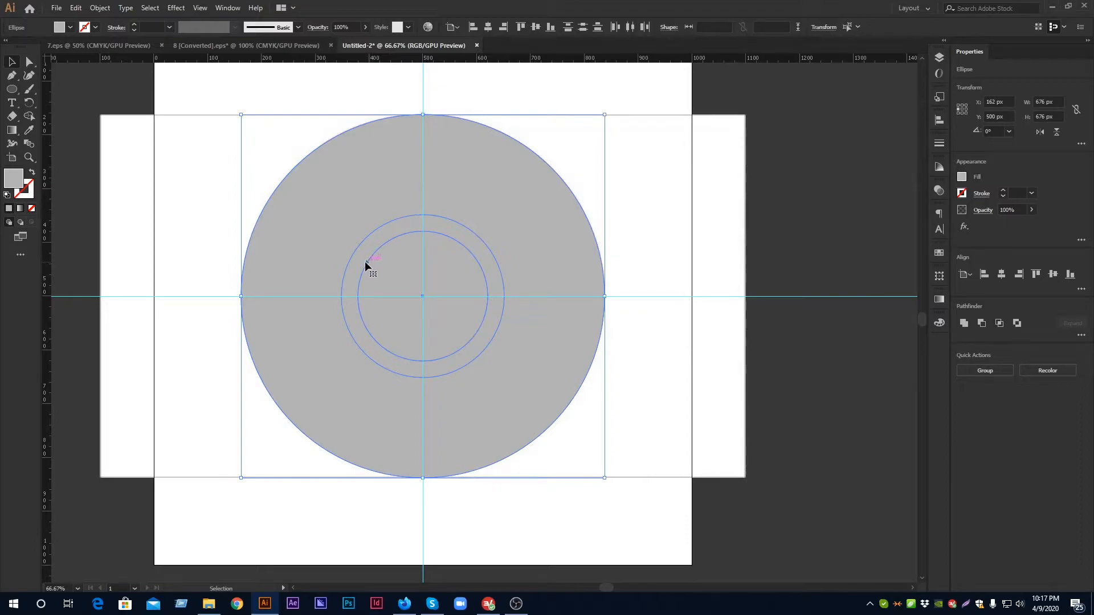
left_click(853, 214)
left_click(403, 261)
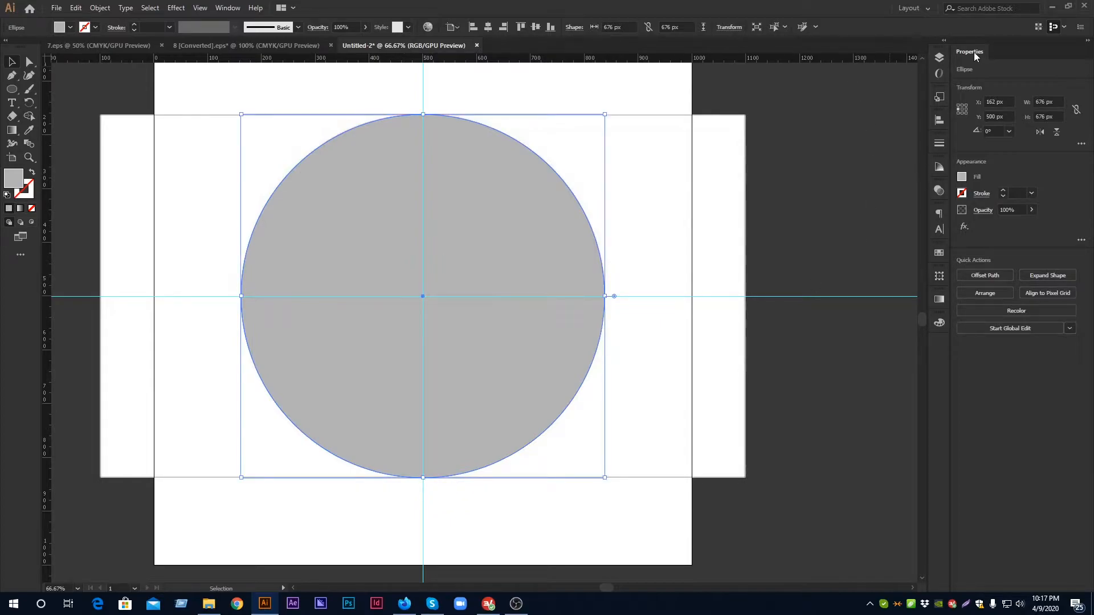
Move the largest circle below the two smaller circles in the layer stacking order, keeping it above the image.
left_click(937, 59)
left_click(816, 69)
left_click(877, 107)
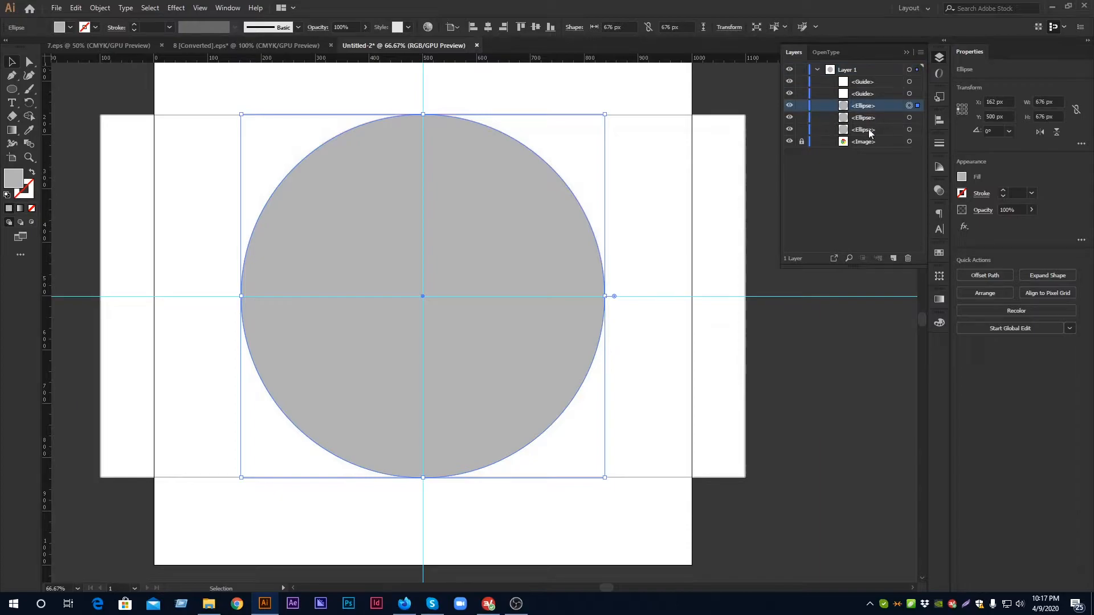
left_click(909, 118)
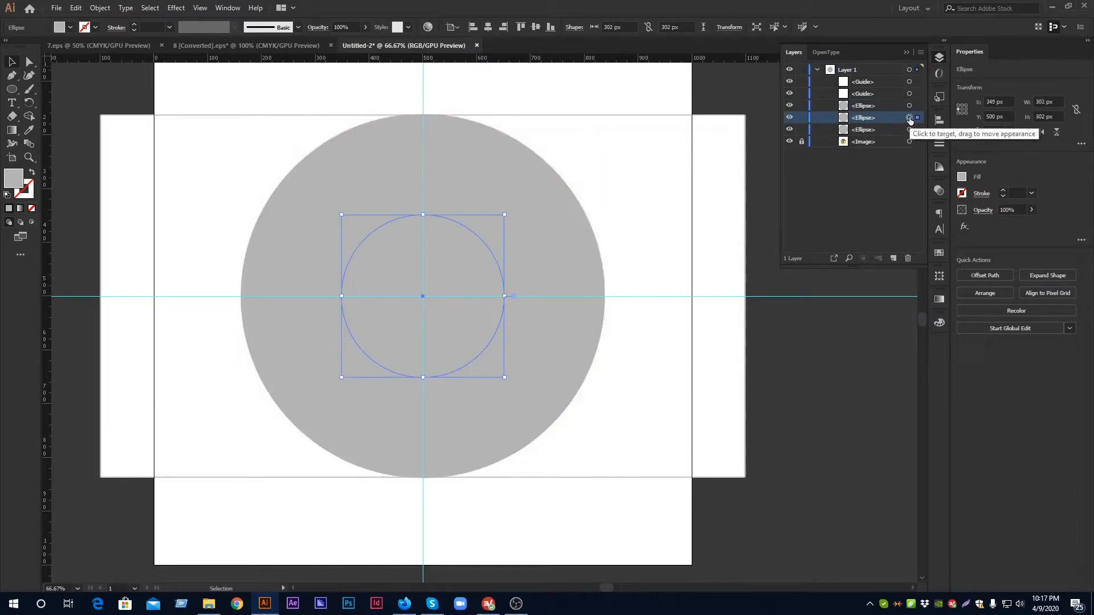
left_click(909, 106)
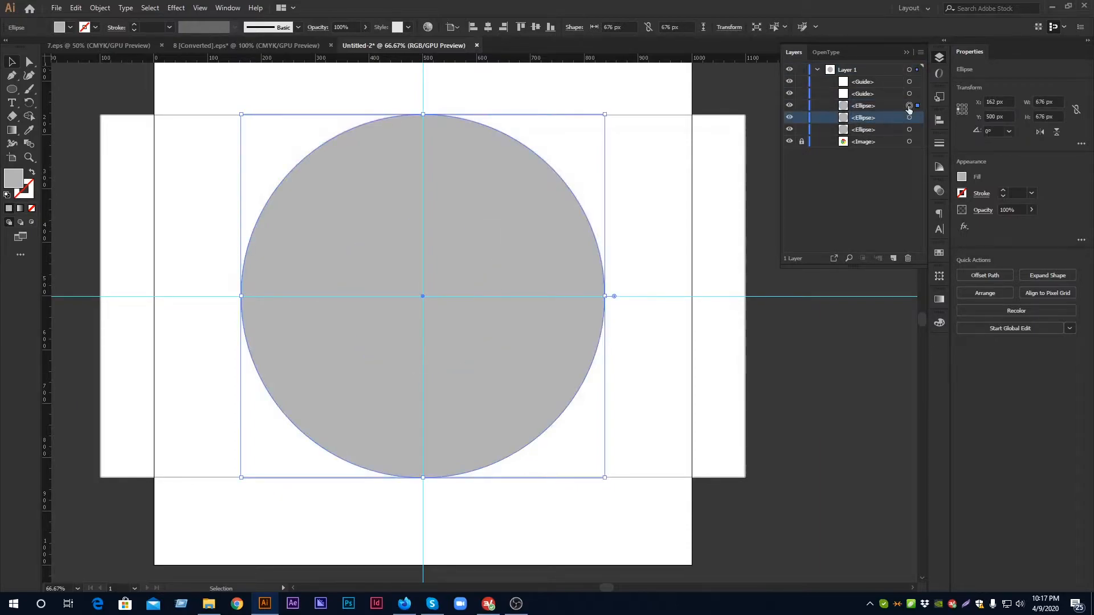
left_click_drag(883, 112, 872, 133)
Move the 302 px circle between the smallest and largest circles in the layer stacking order.
left_click(877, 117)
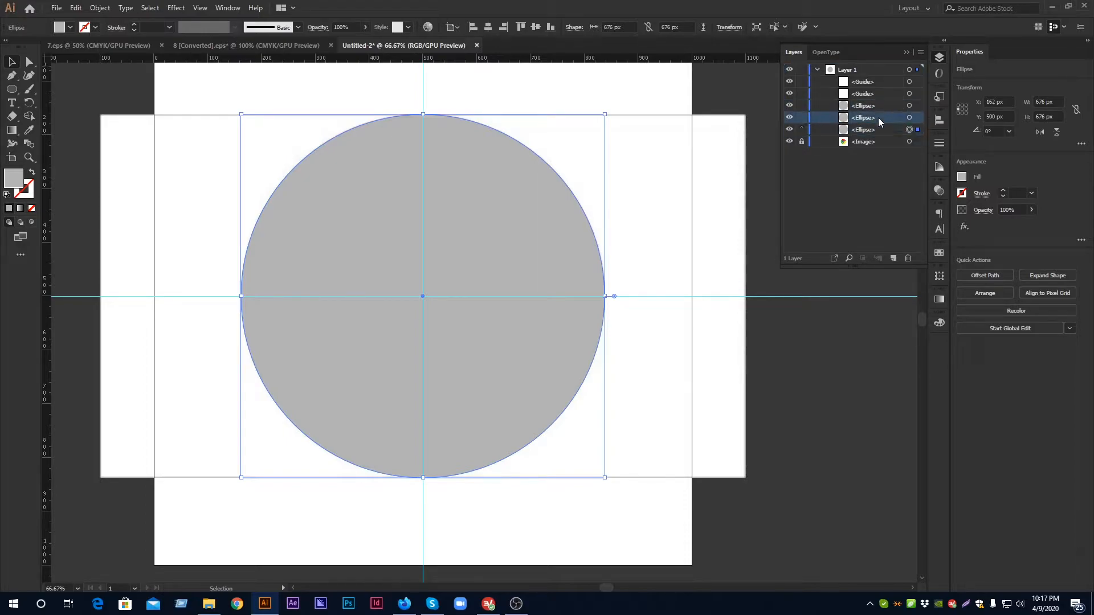
left_click(910, 118)
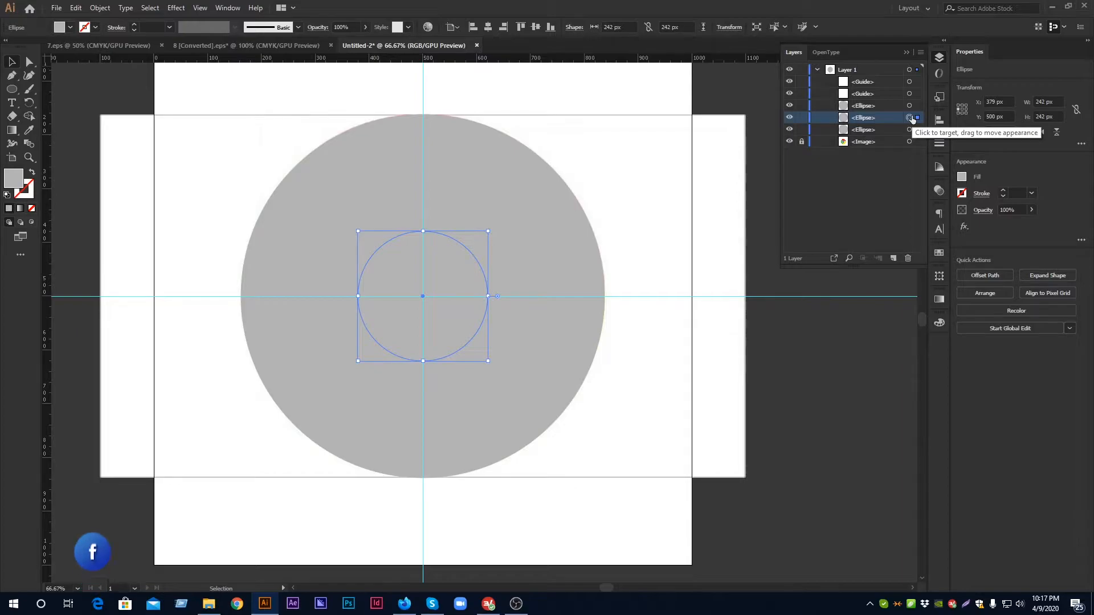
left_click(910, 106)
left_click(881, 108)
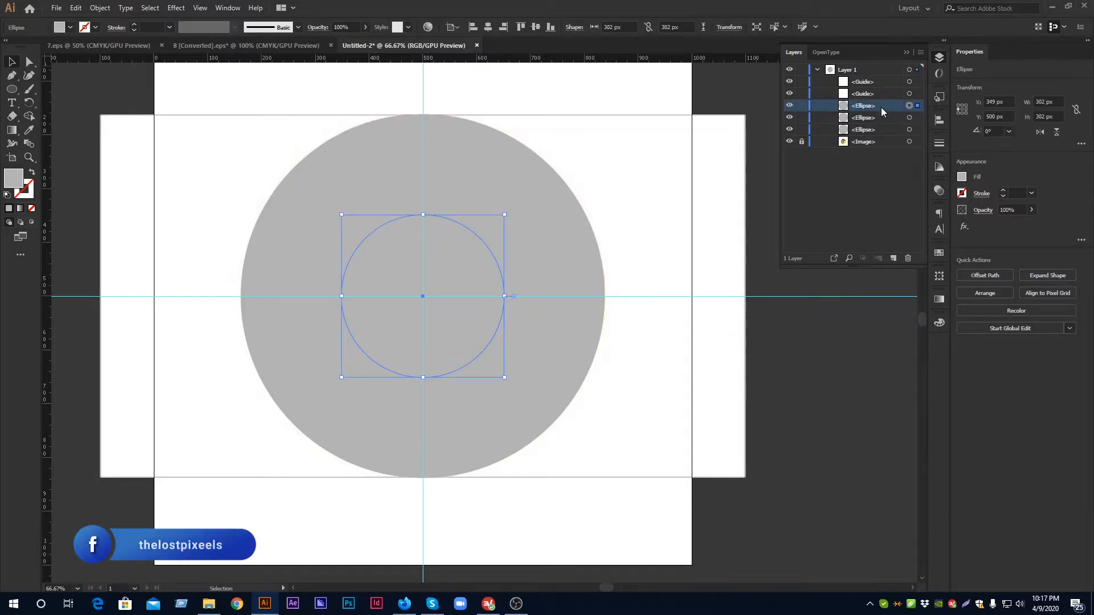
left_click_drag(864, 108, 864, 122)
left_click(865, 116)
left_click(871, 131)
left_click(867, 119)
left_click(870, 131)
left_click(867, 117)
Fill the middle circle with a brown swatch and deselect it.
left_click(86, 28)
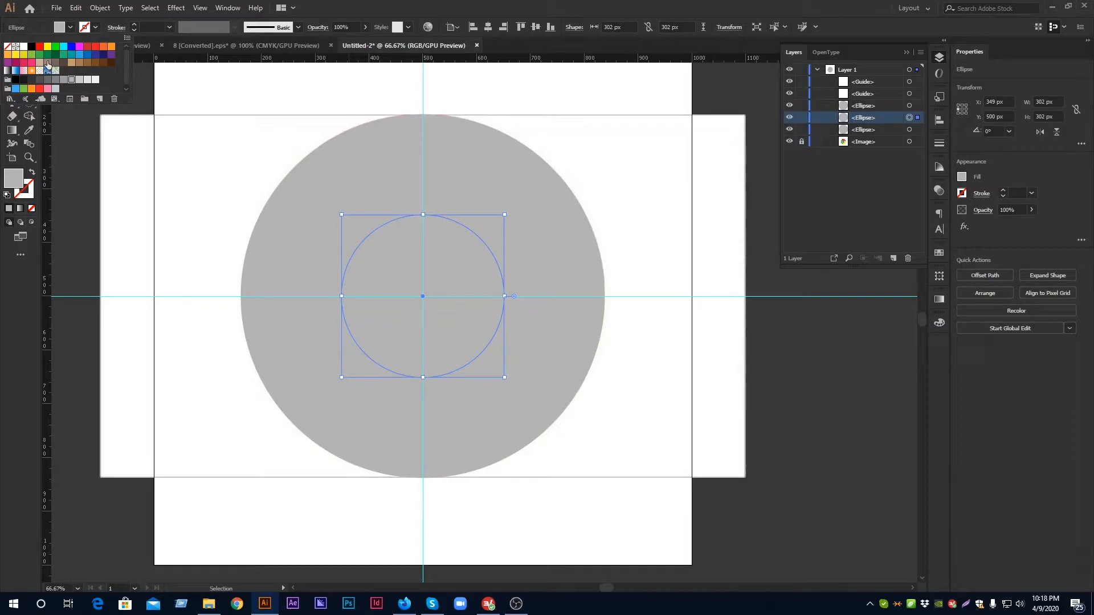
left_click(72, 62)
left_click(808, 374)
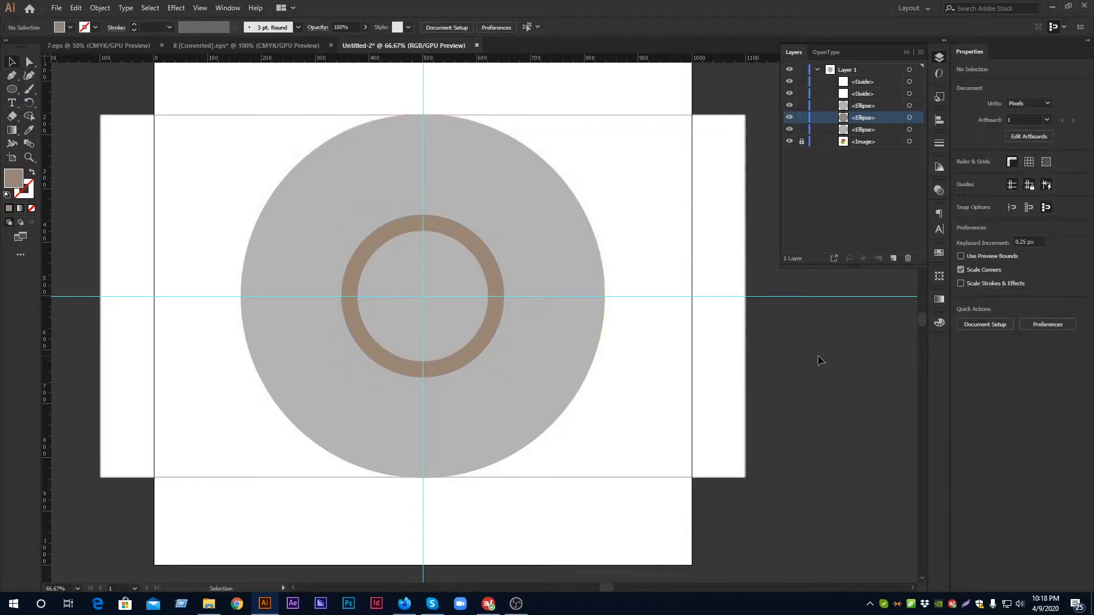
Lock the smallest circle so that only the middle and outer circles can be selected.
left_click(867, 105)
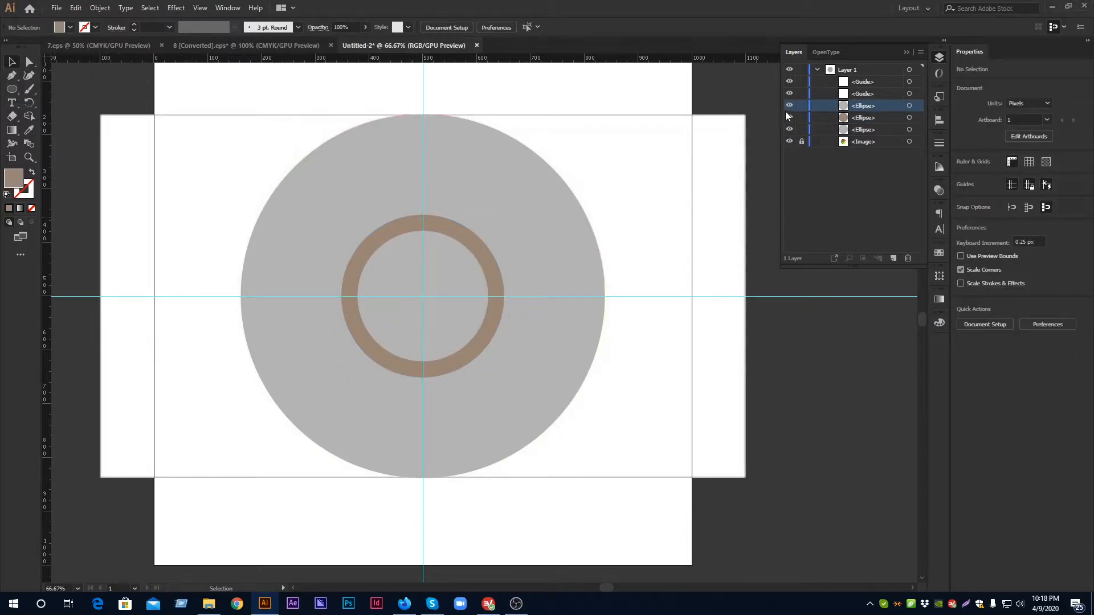
left_click(438, 229)
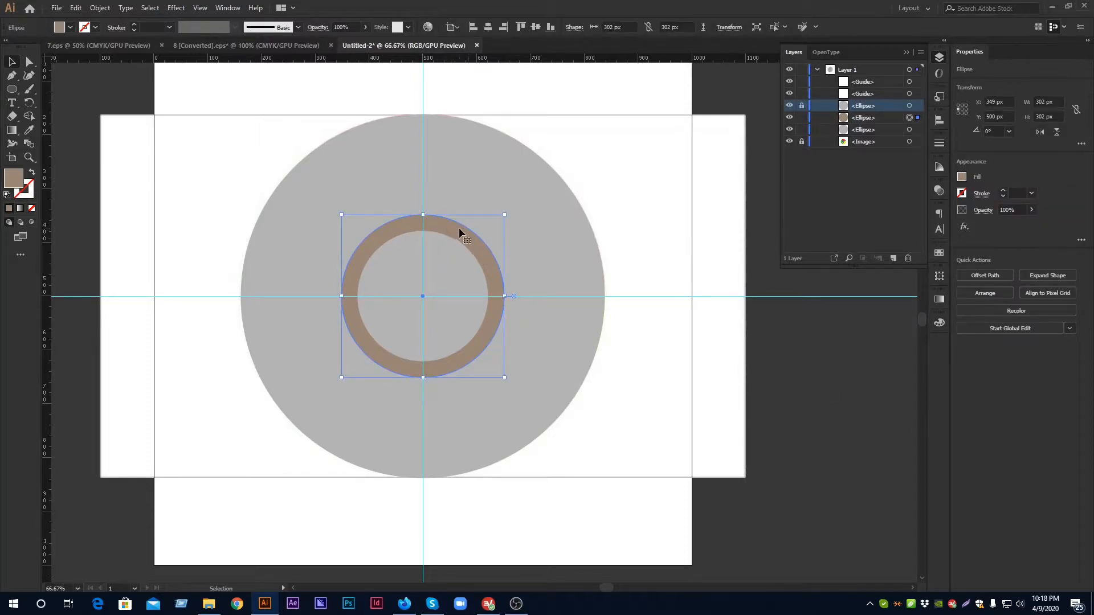
left_click(452, 159)
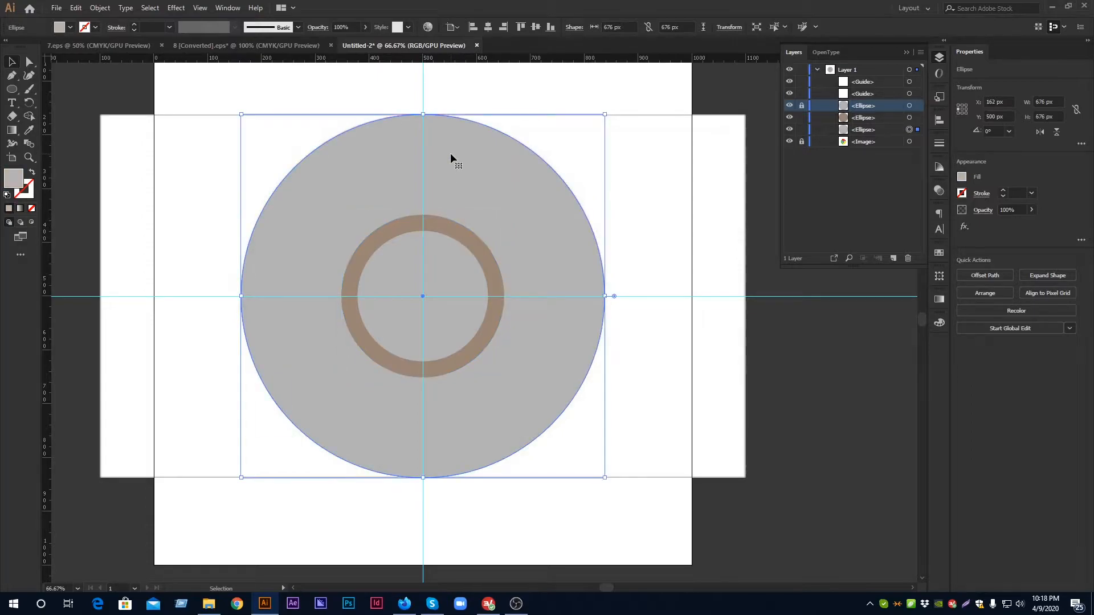
Subtract the brown middle circle from the large grey circle with Pathfinder Minus Front as a compound shape, and expand the result.
left_click(452, 229)
left_click(459, 182, "shift")
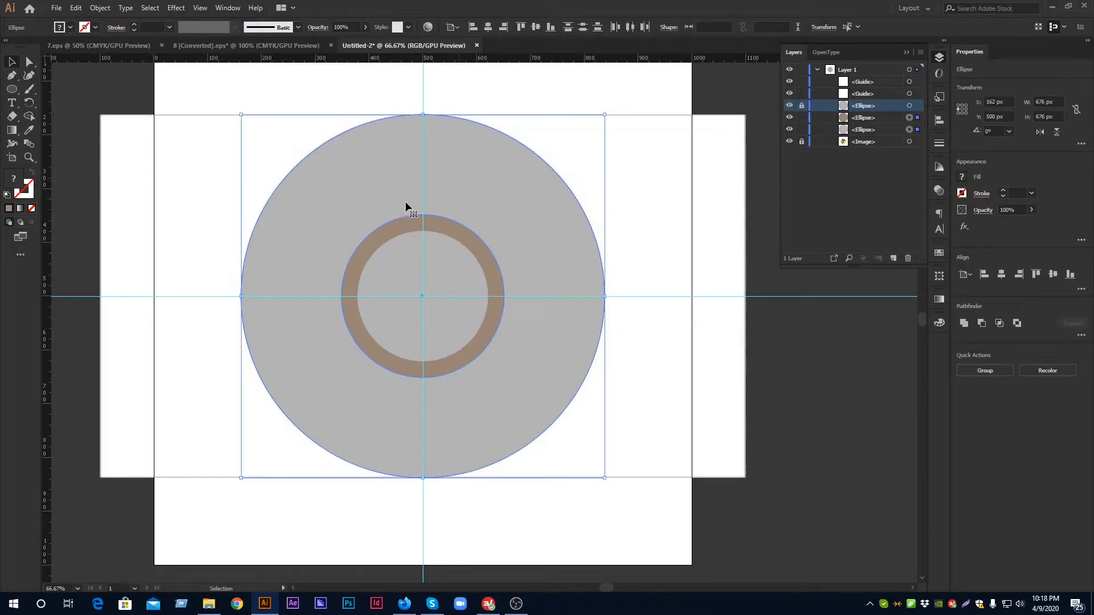
left_click(939, 57)
left_click(228, 8)
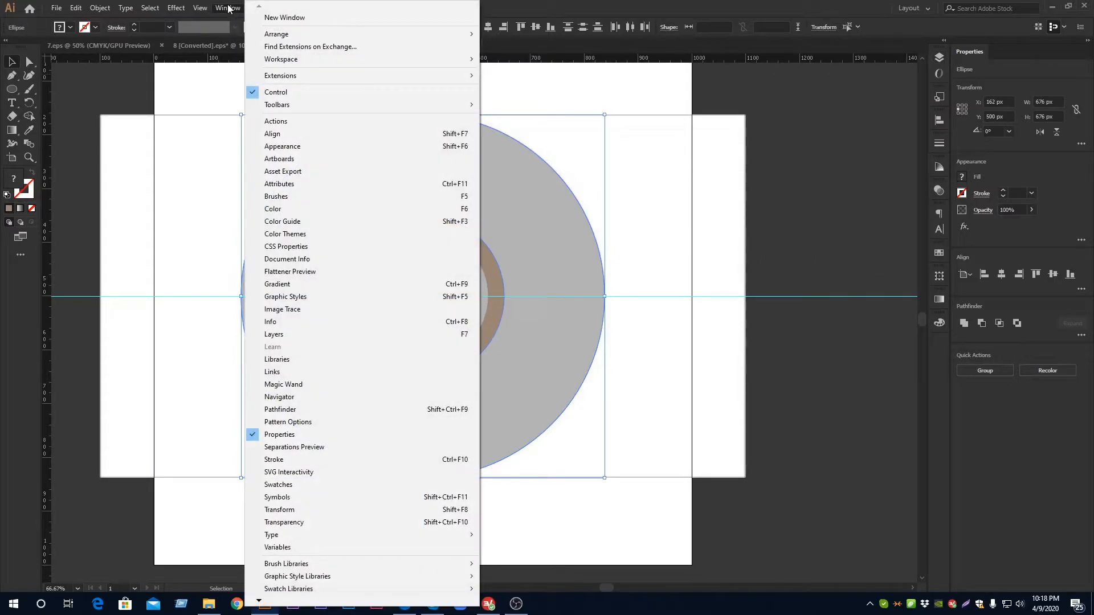
left_click(290, 409)
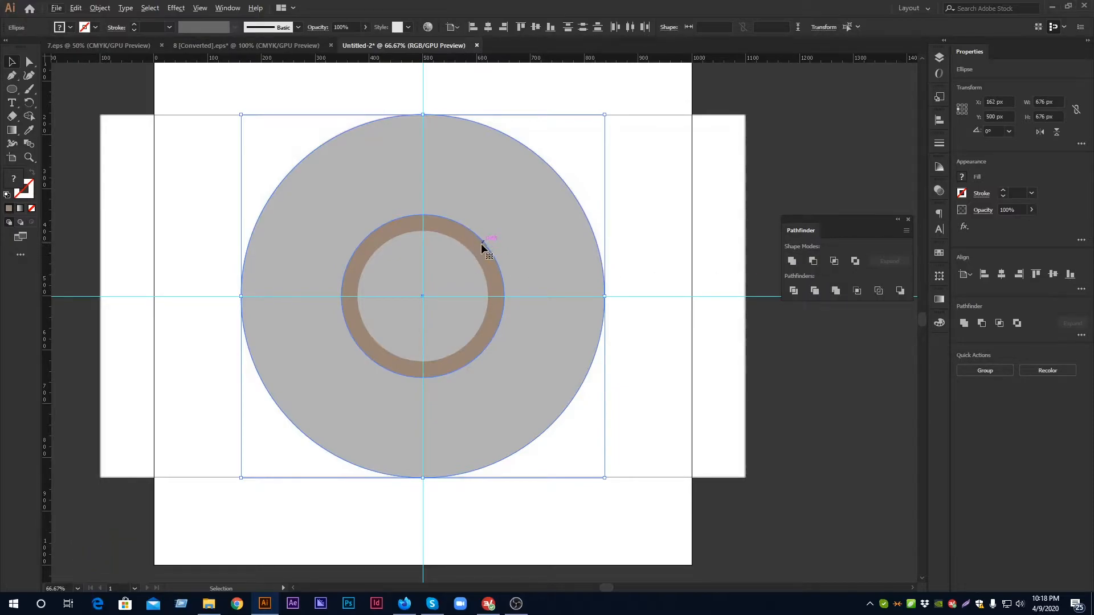
left_click(812, 263, "alt")
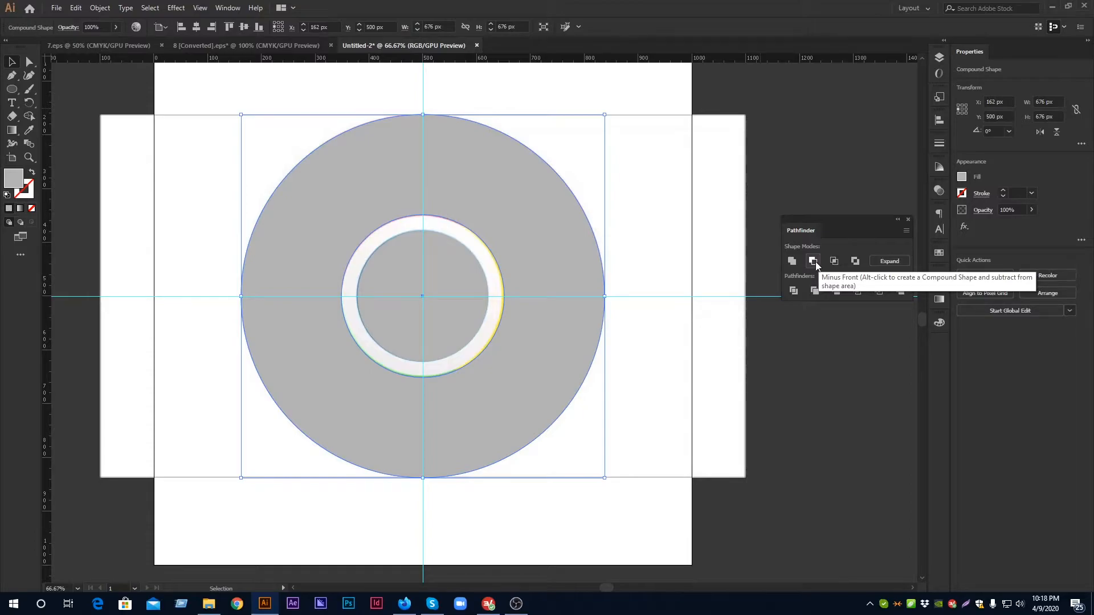
left_click(882, 262)
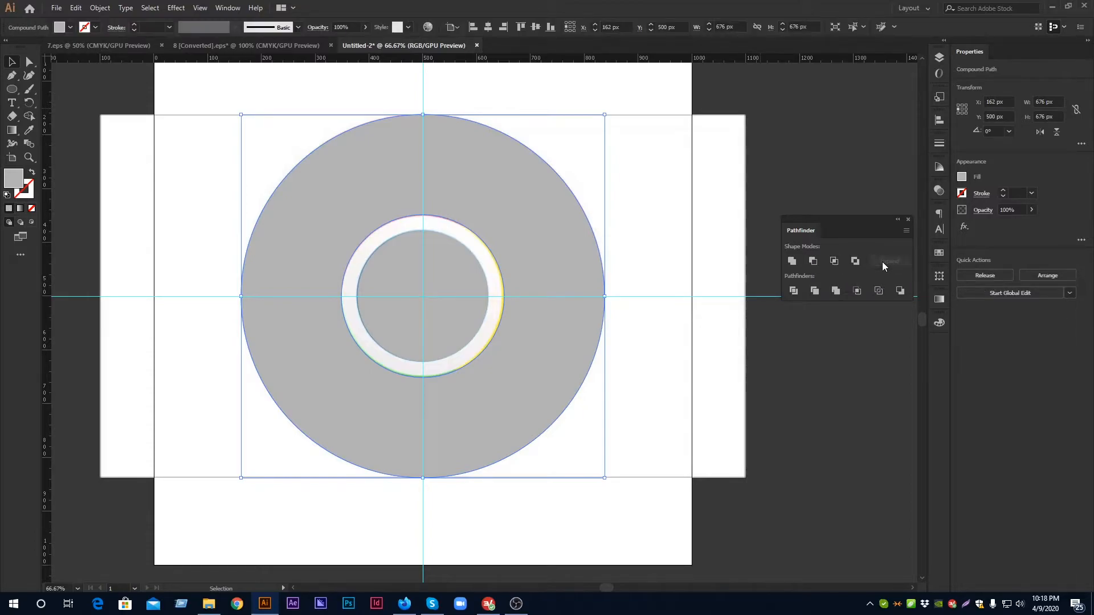
left_click(832, 401)
left_click(503, 222)
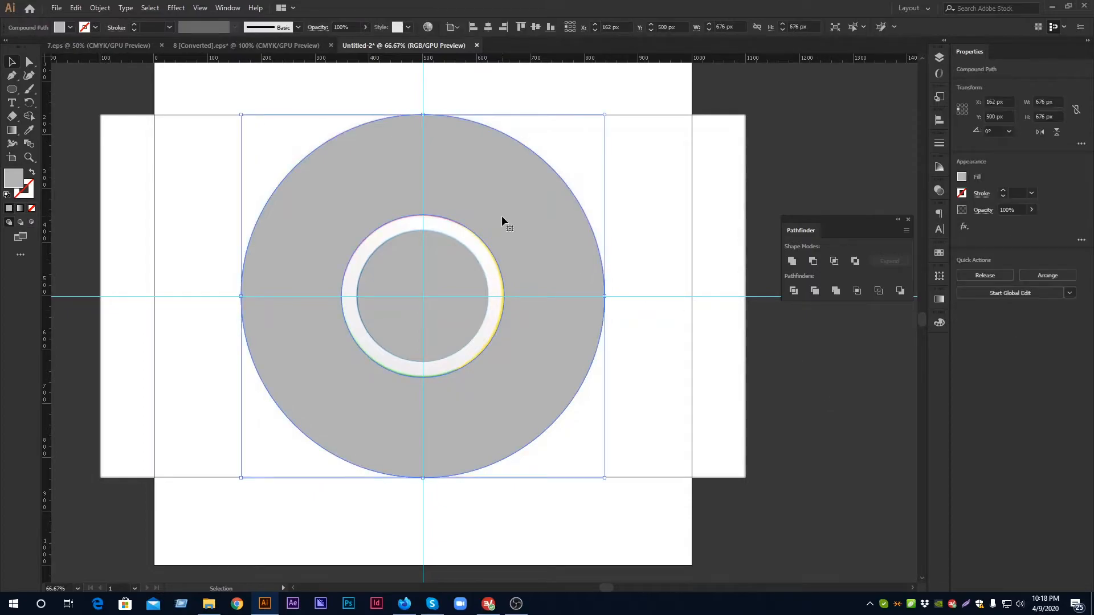
left_click(869, 452)
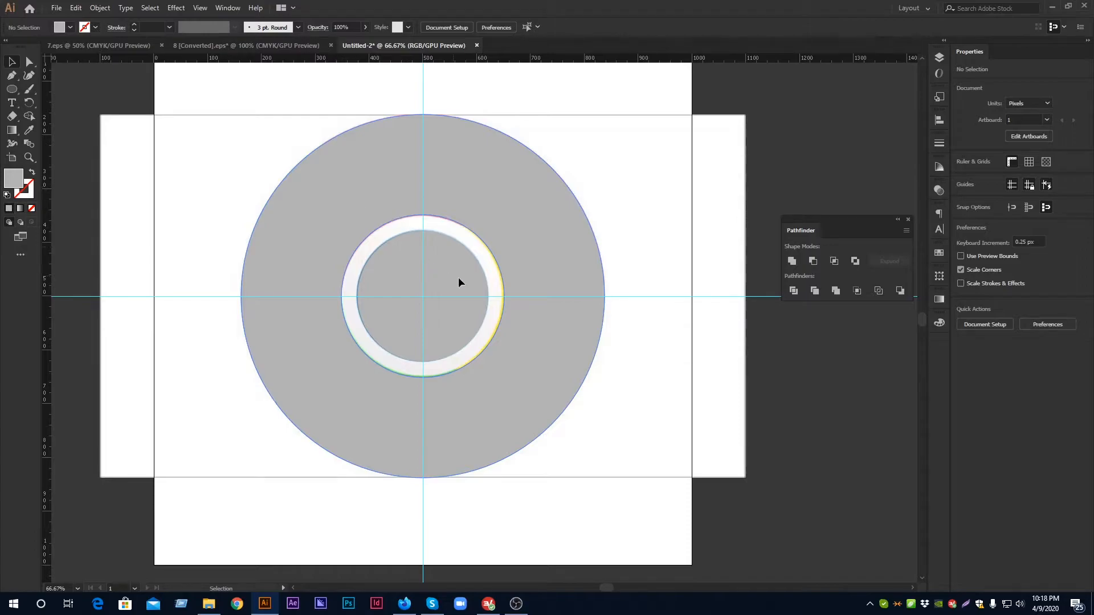
Lower the large grey ring's opacity to 46% so the reference logo shows through, and deselect it.
left_click(490, 188)
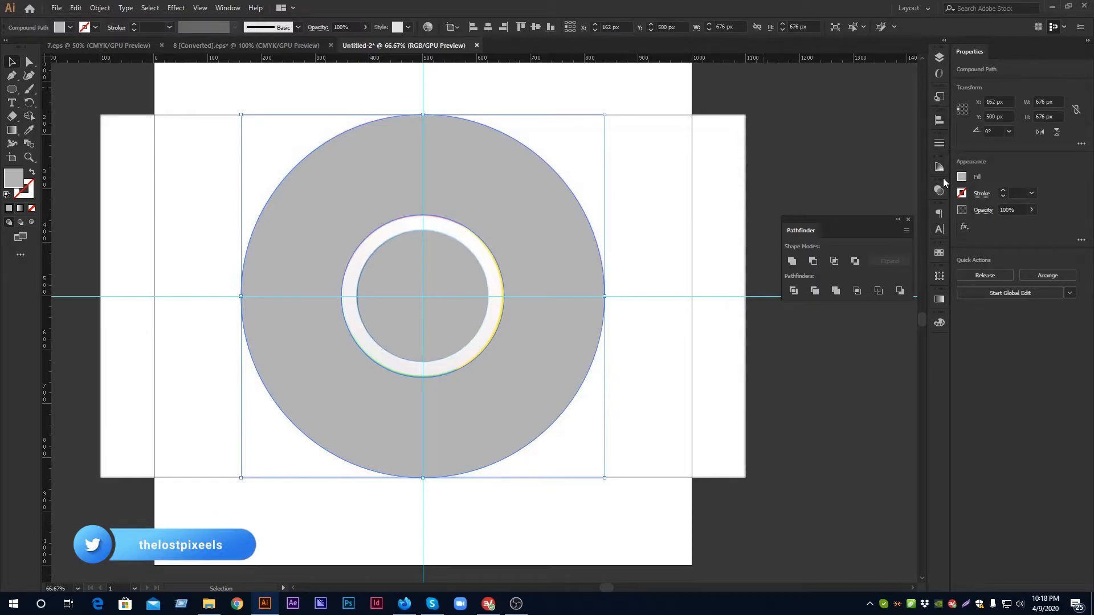
left_click(939, 191)
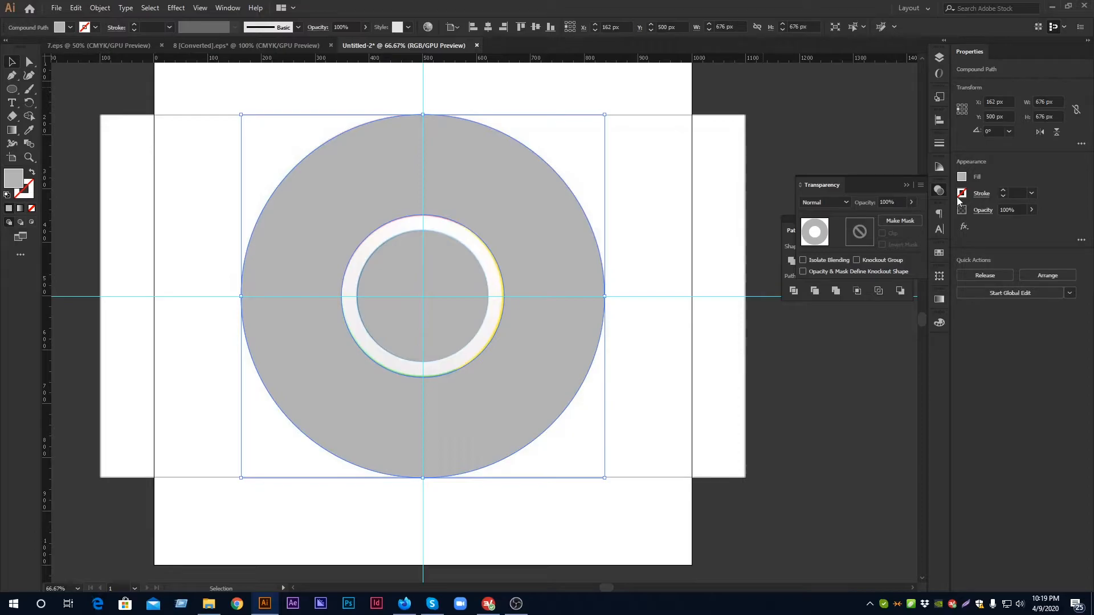
left_click(940, 196)
left_click(228, 8)
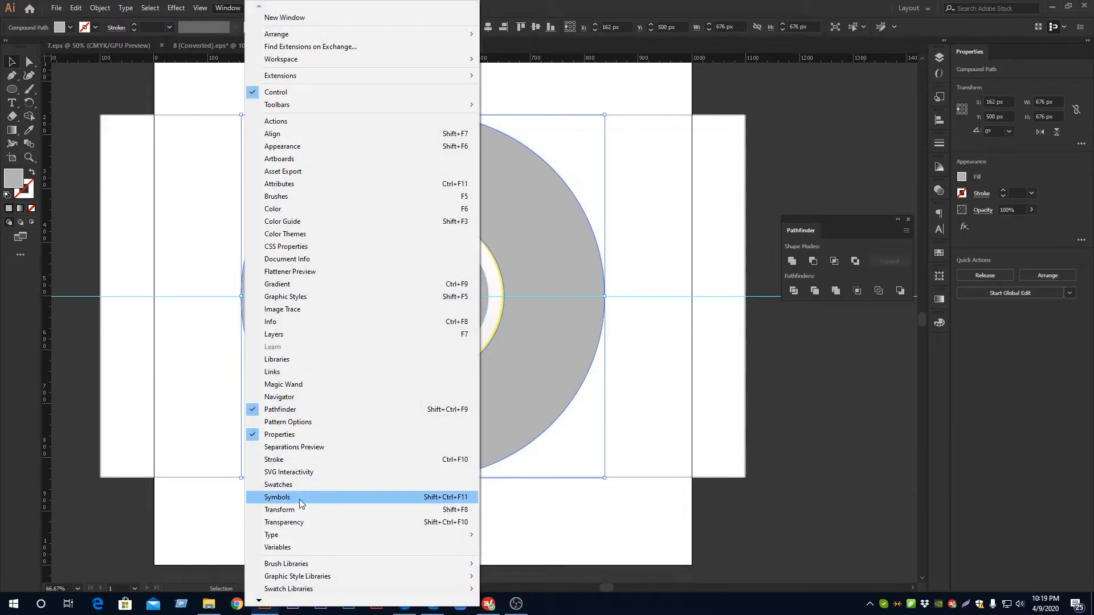
left_click(295, 523)
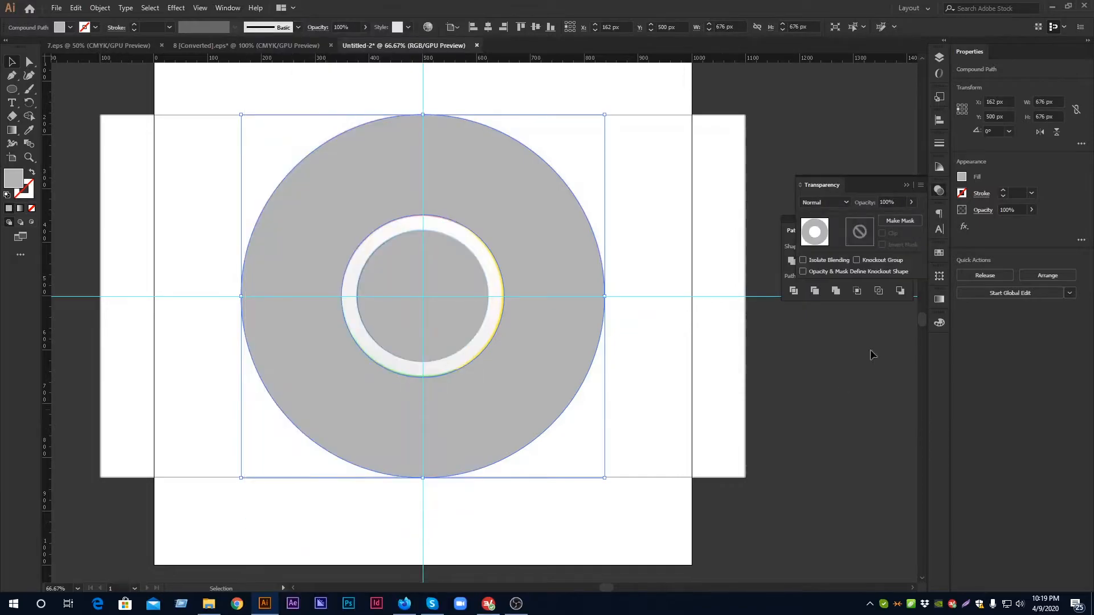
left_click(910, 203)
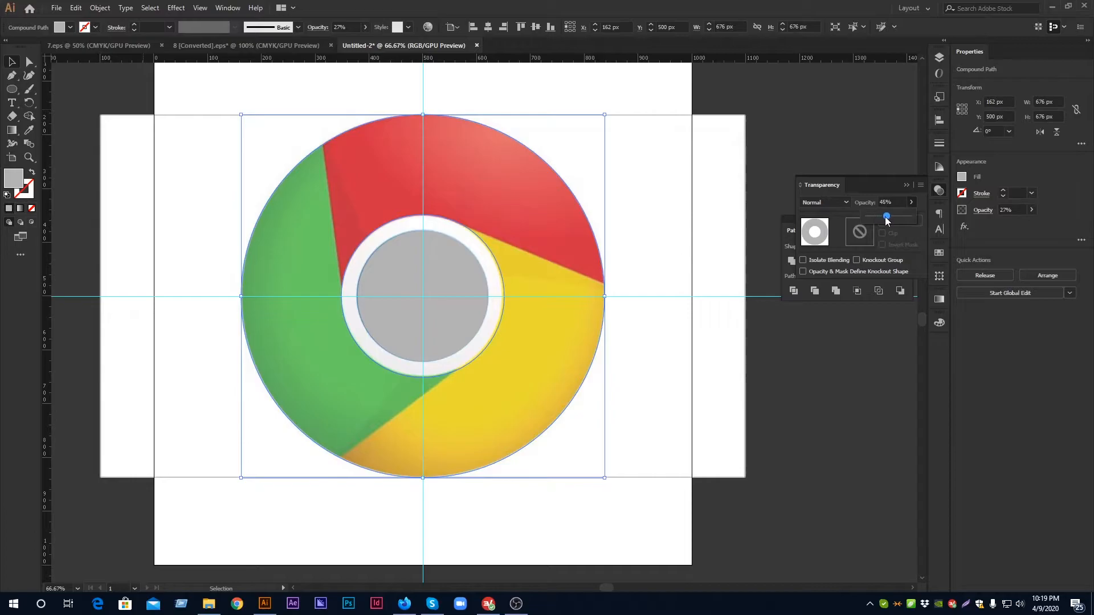
left_click_drag(886, 217, 886, 217)
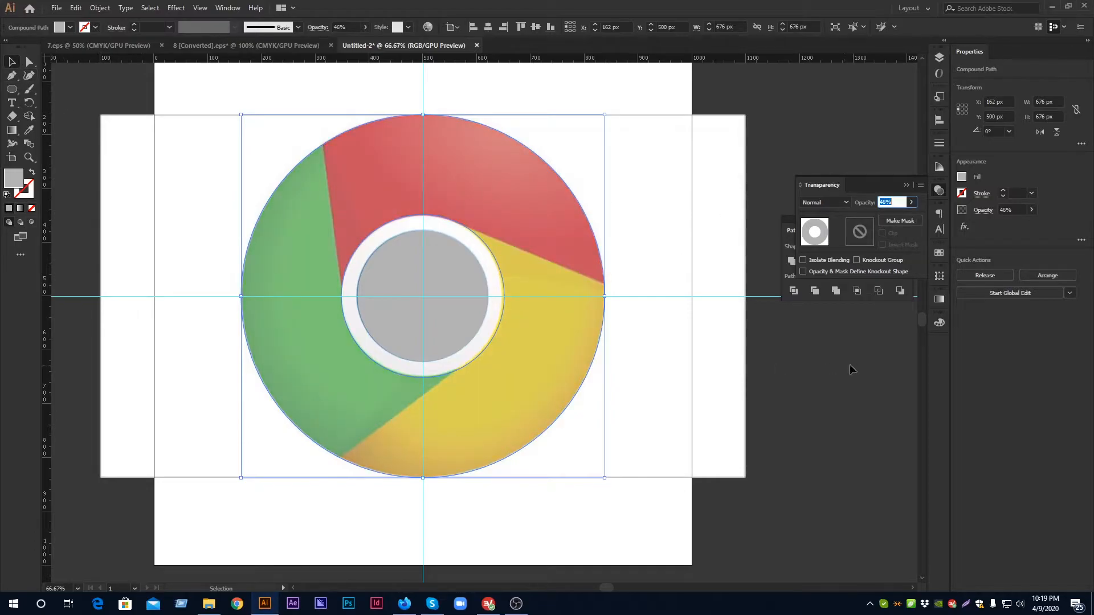
left_click(835, 363)
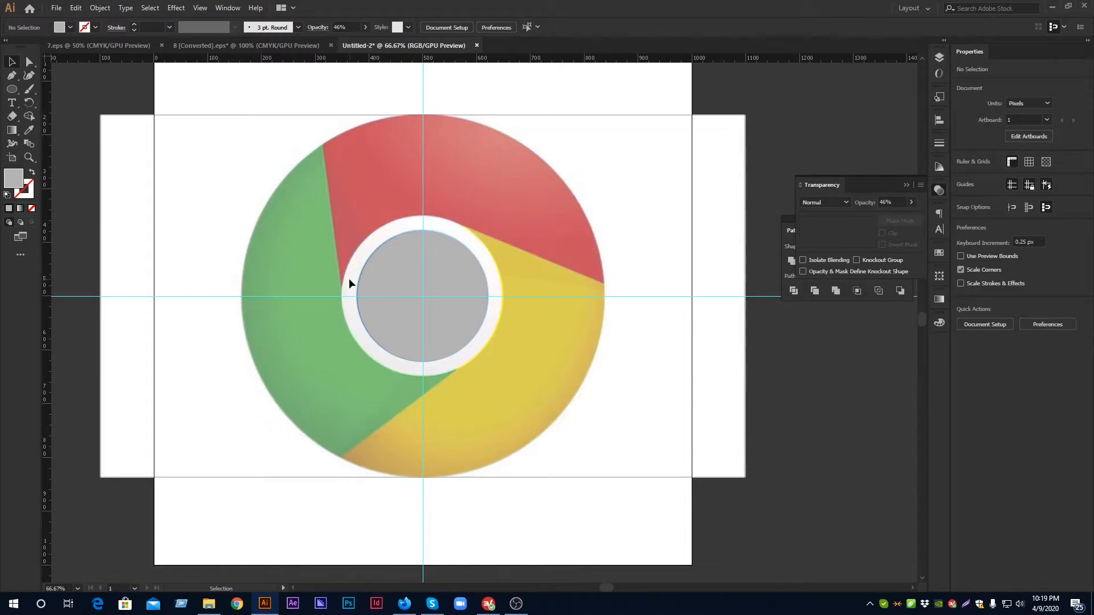
Draw a Pen path from the circles' centre about 151 px up to the ring's inner edge and about 381 px right past the outer edge.
left_click(12, 75)
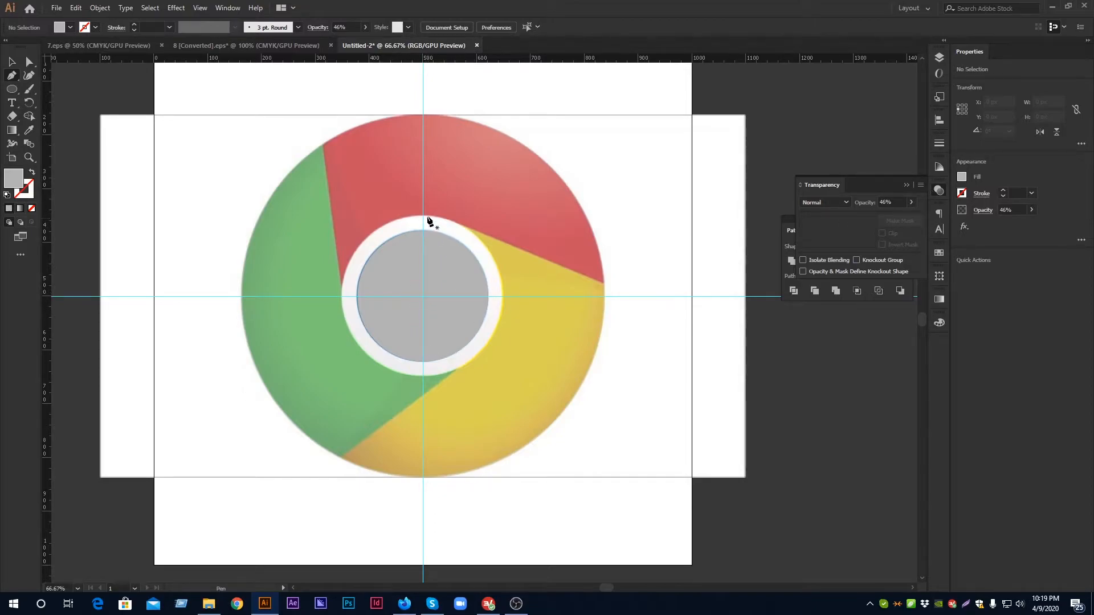
left_click(423, 296)
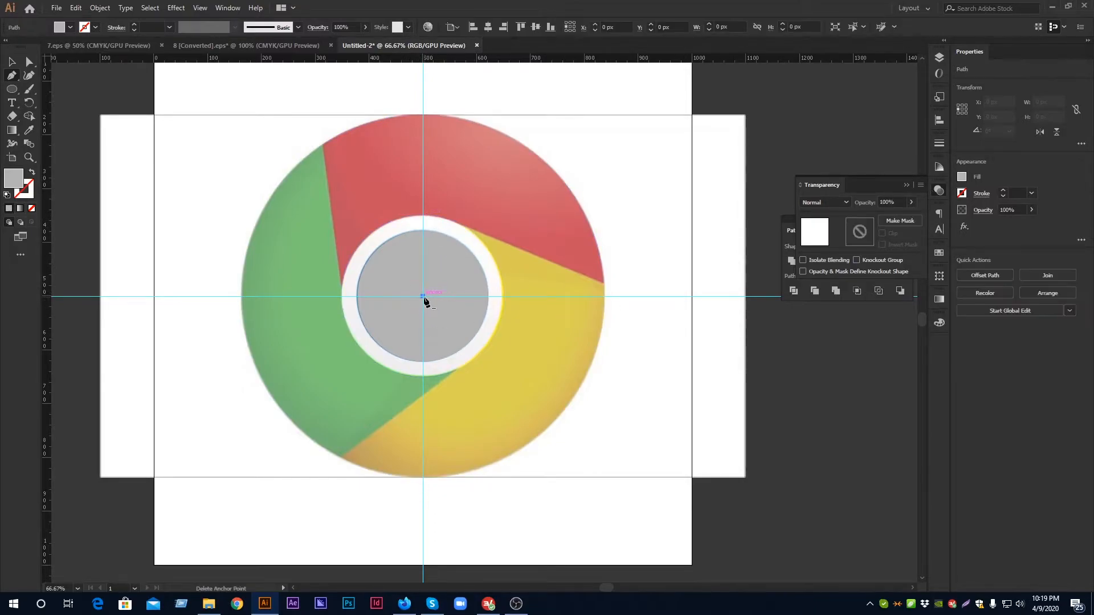
left_click(421, 216)
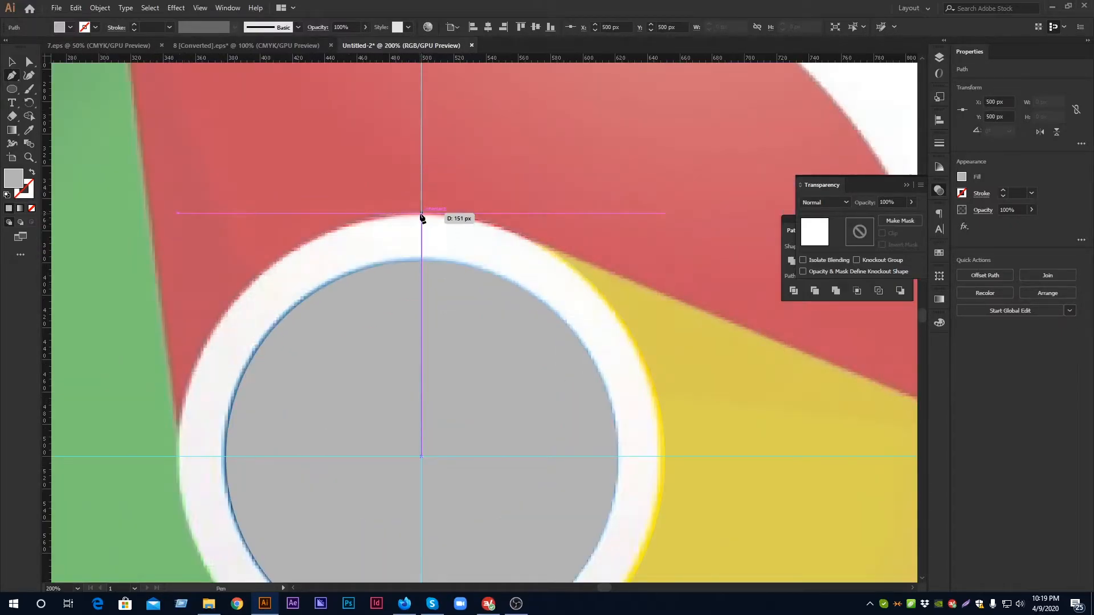
left_click(422, 214)
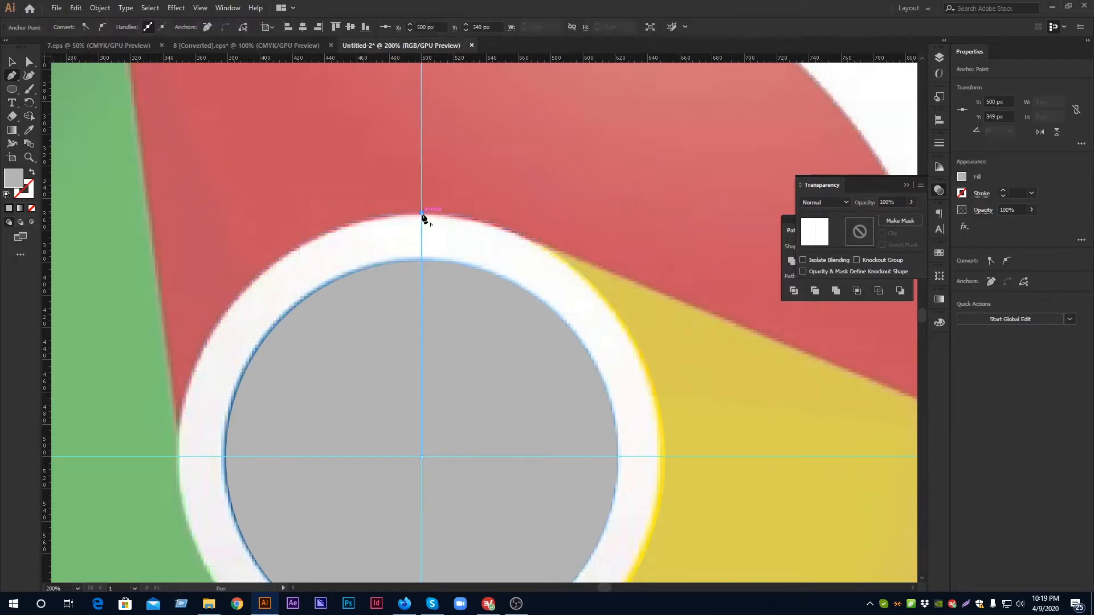
key("ctrl+0")
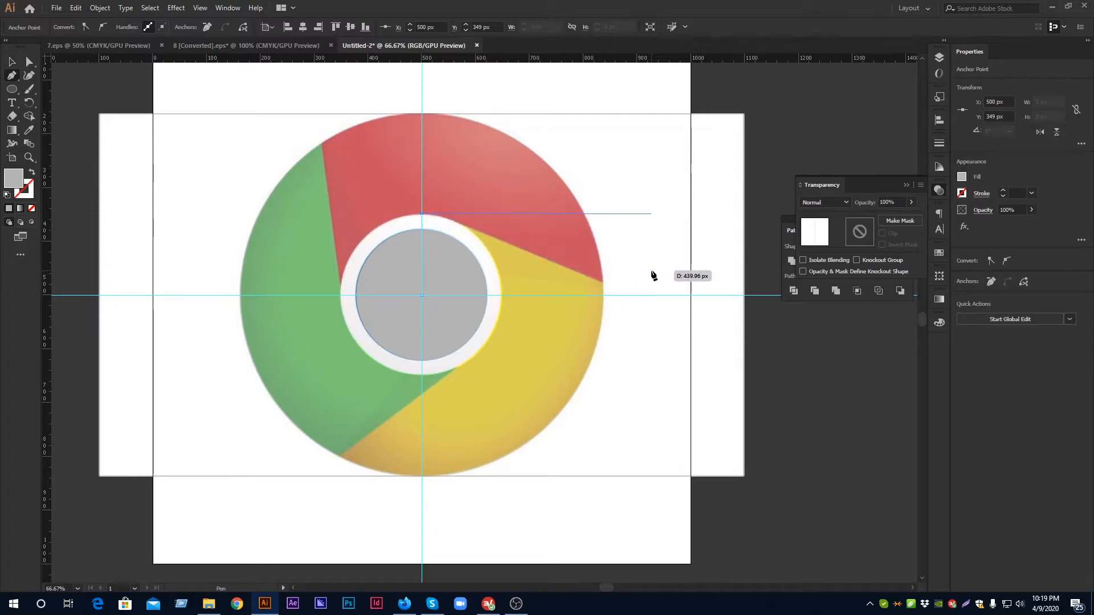
left_click(627, 214)
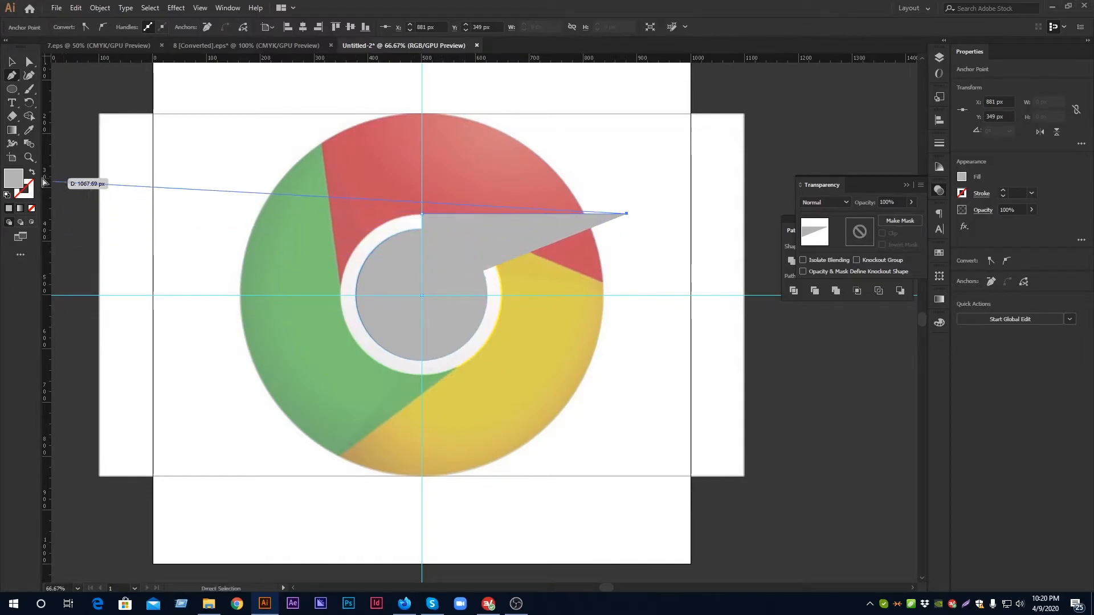
Swap the path's fill and stroke so it is an unfilled grey outline, and end the path as an open line.
left_click(33, 172)
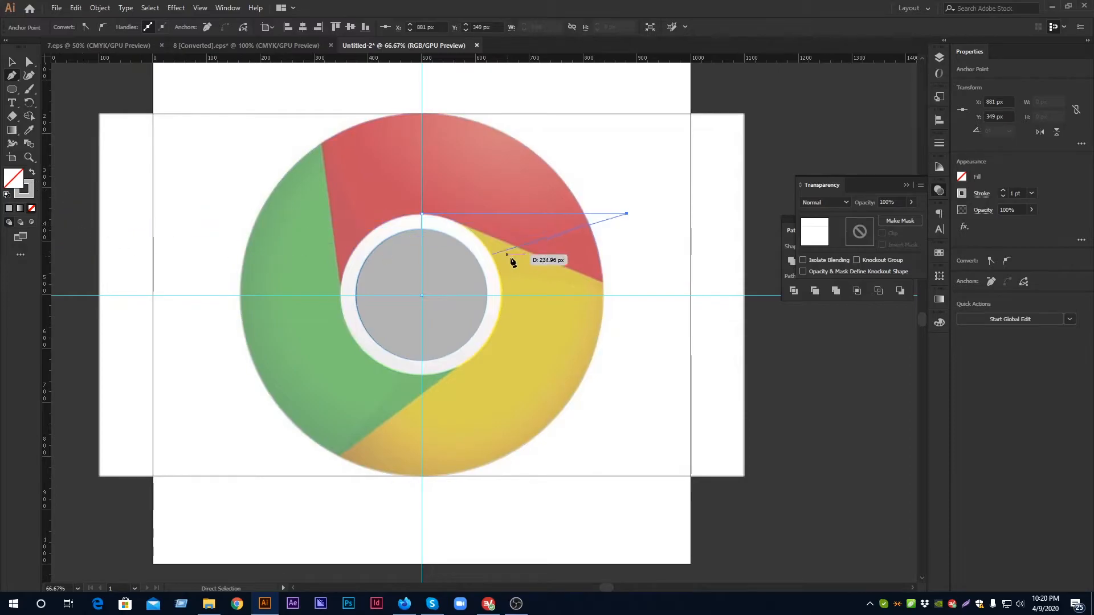
left_click(12, 63)
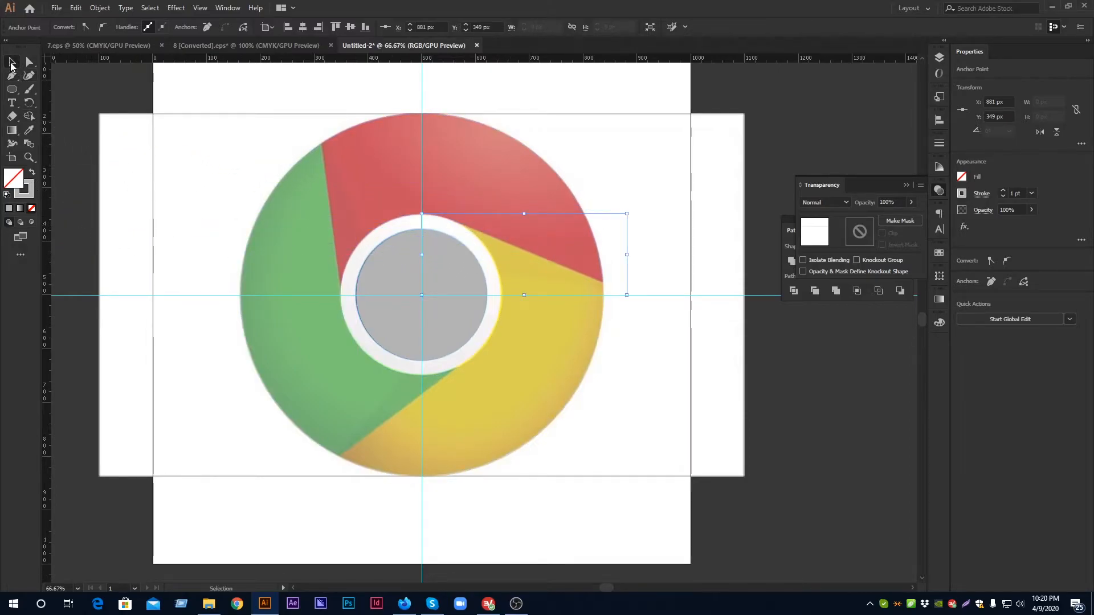
left_click(89, 95)
scroll(422, 255, "up", 3)
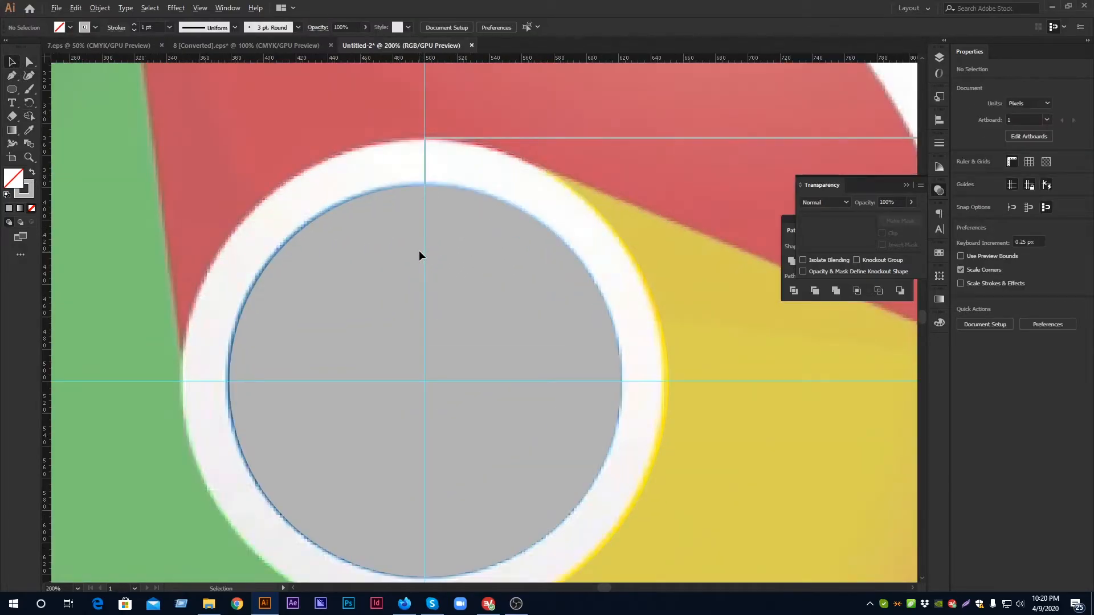
scroll(419, 255, "down", 2)
scroll(419, 255, "down", 1)
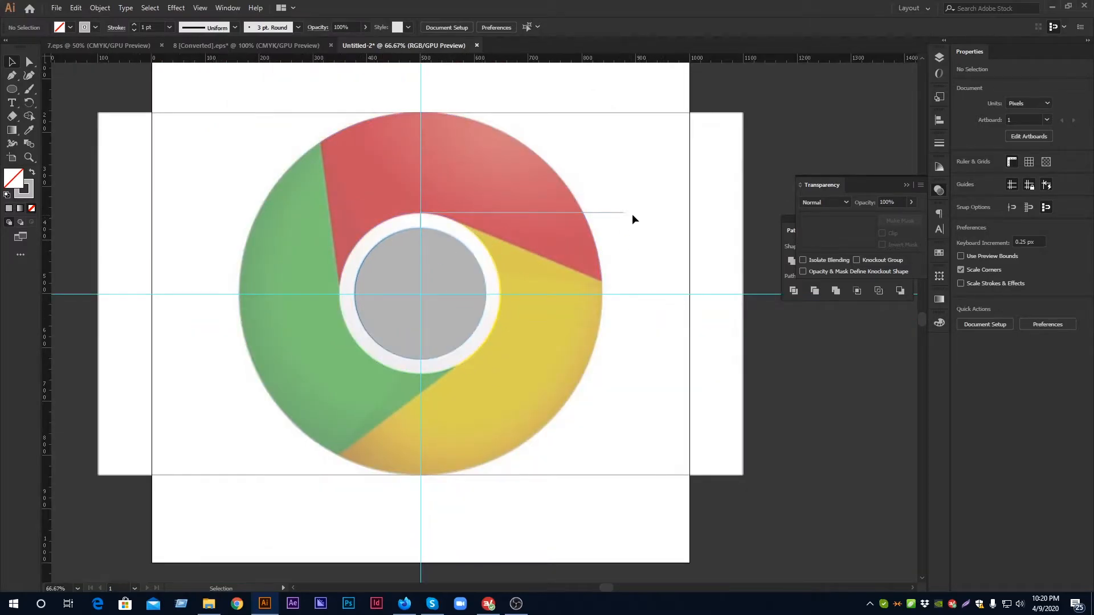
Make a copy of the angled path rotated by 360/3 degrees about the circles' centre, and repeat the transformation for a third path.
left_click(617, 215)
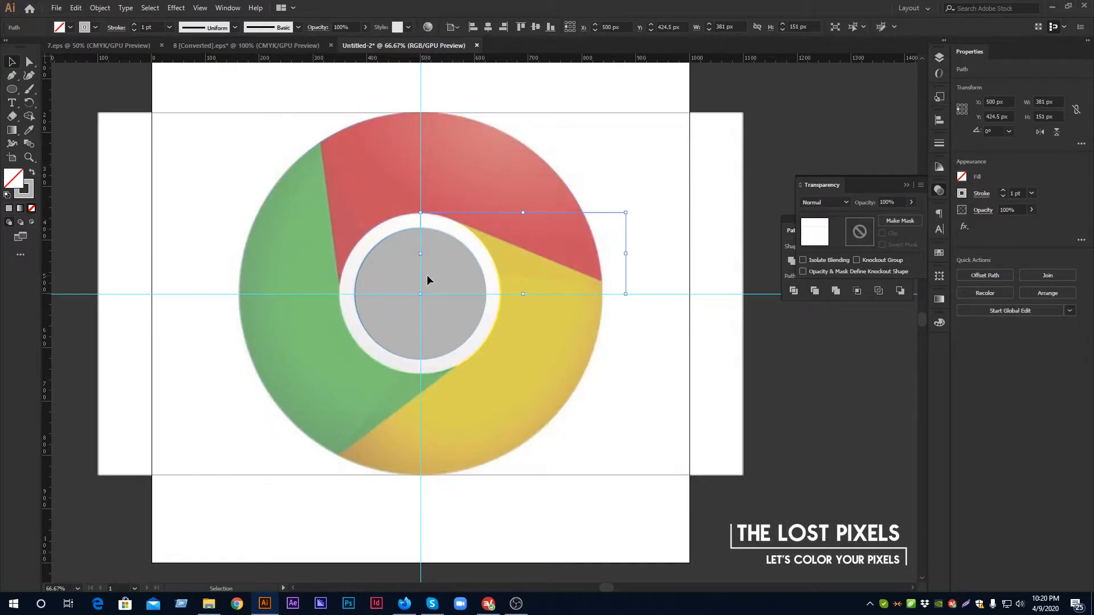
left_click(32, 105)
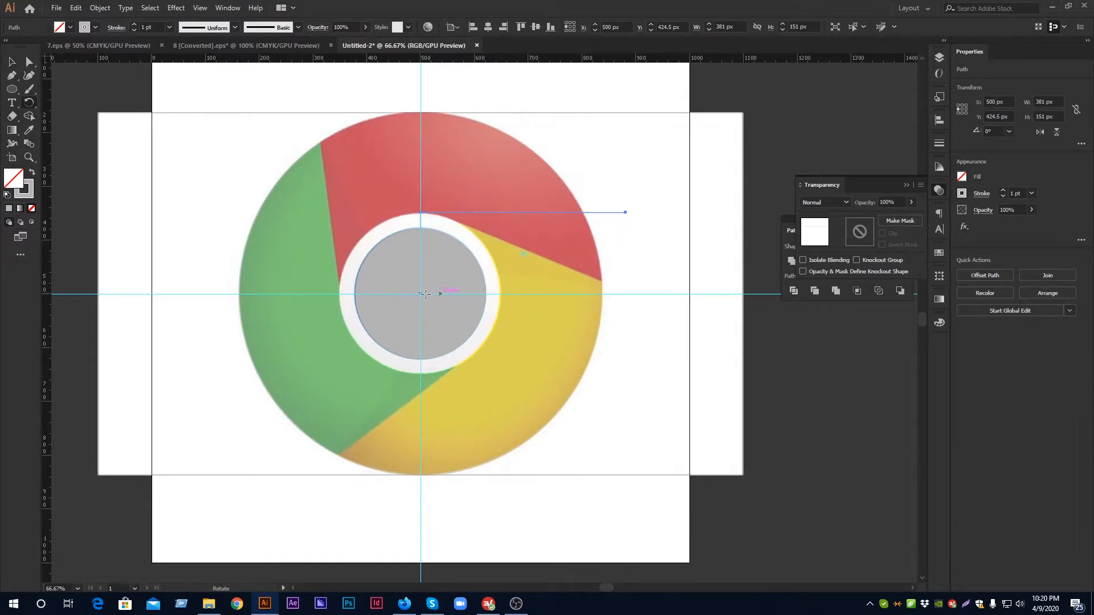
scroll(428, 294, "up", 1)
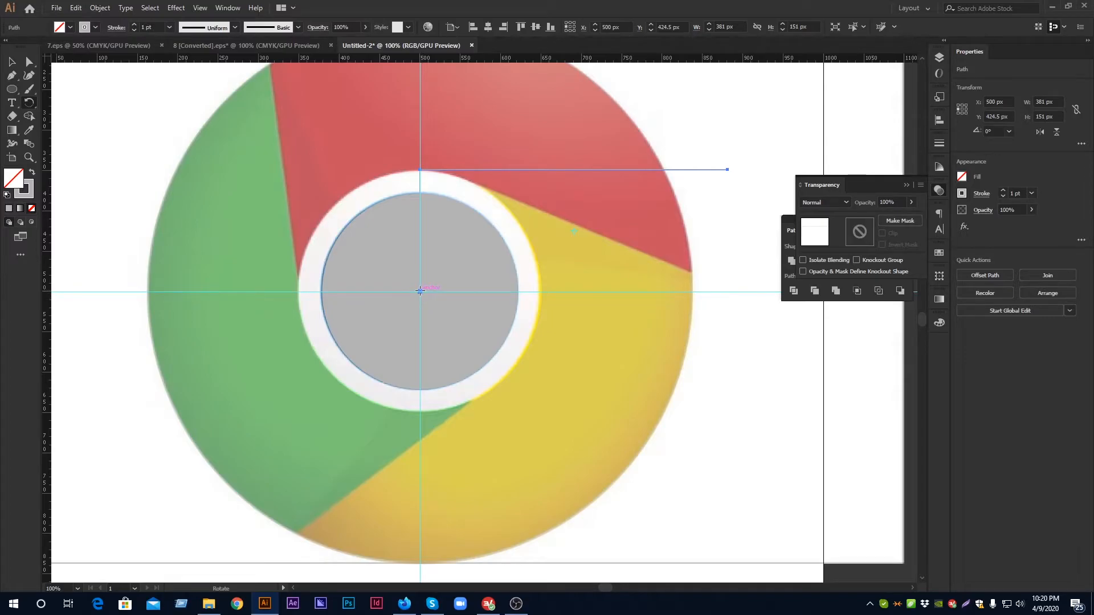
left_click(420, 291, "alt")
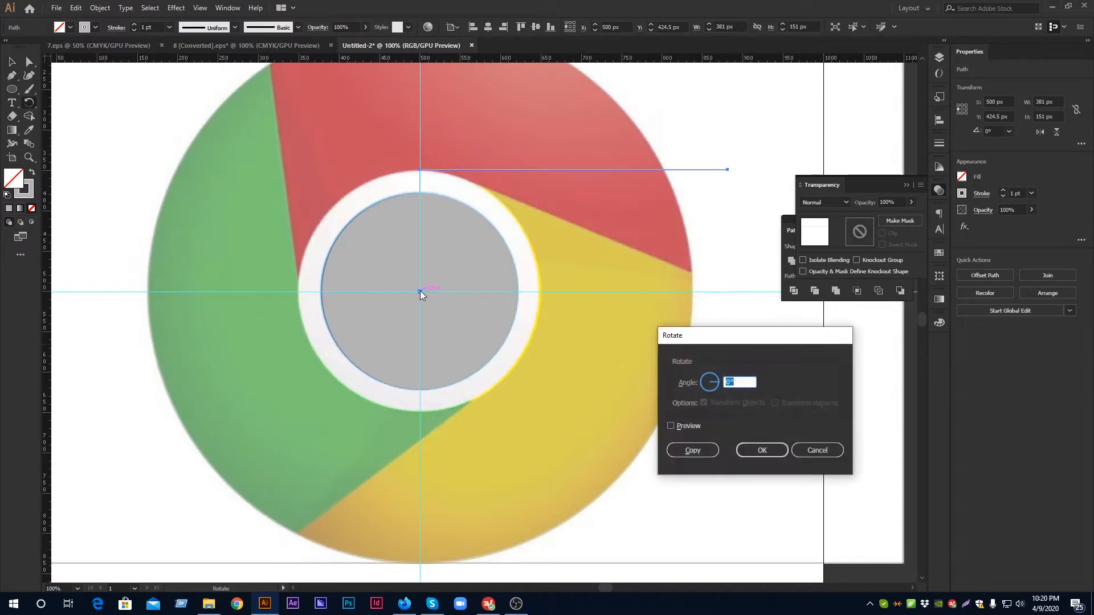
left_click_drag(705, 341, 647, 287)
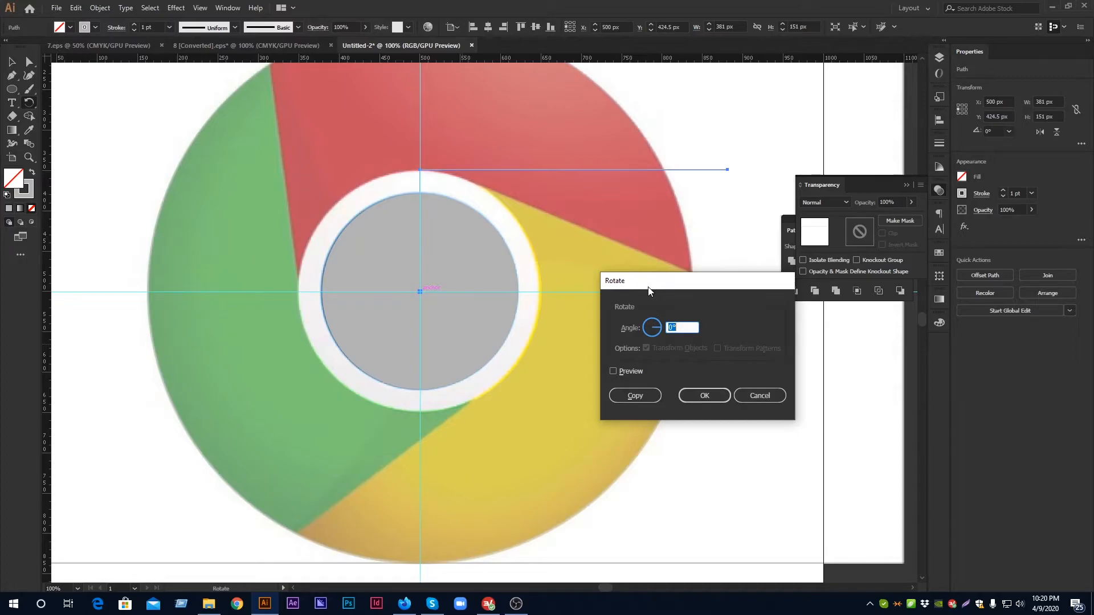
type("360/3")
left_click(640, 372)
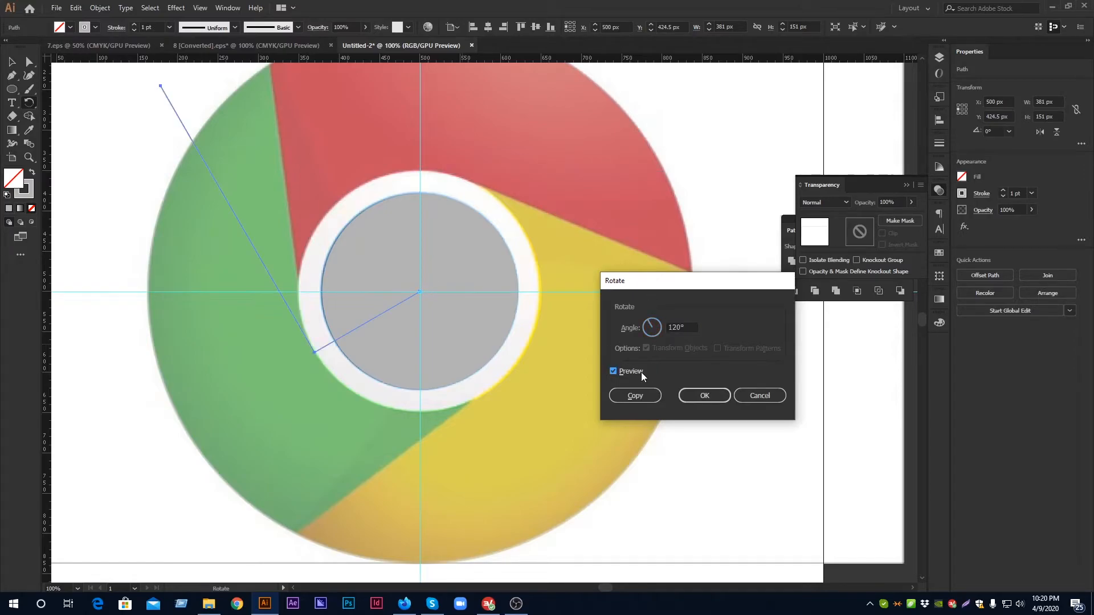
left_click(635, 395)
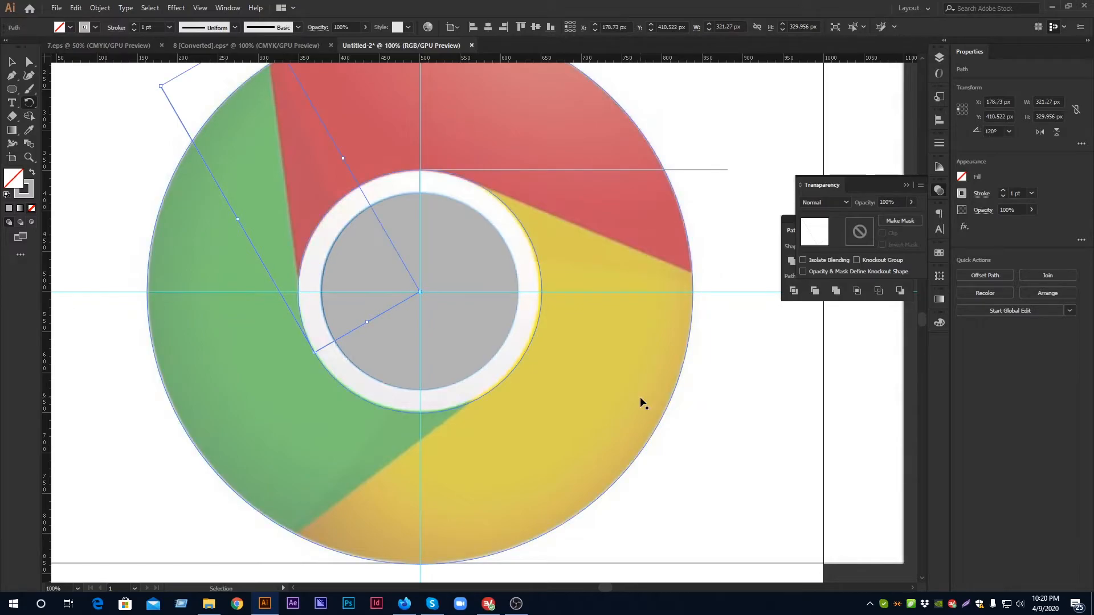
key("ctrl+d")
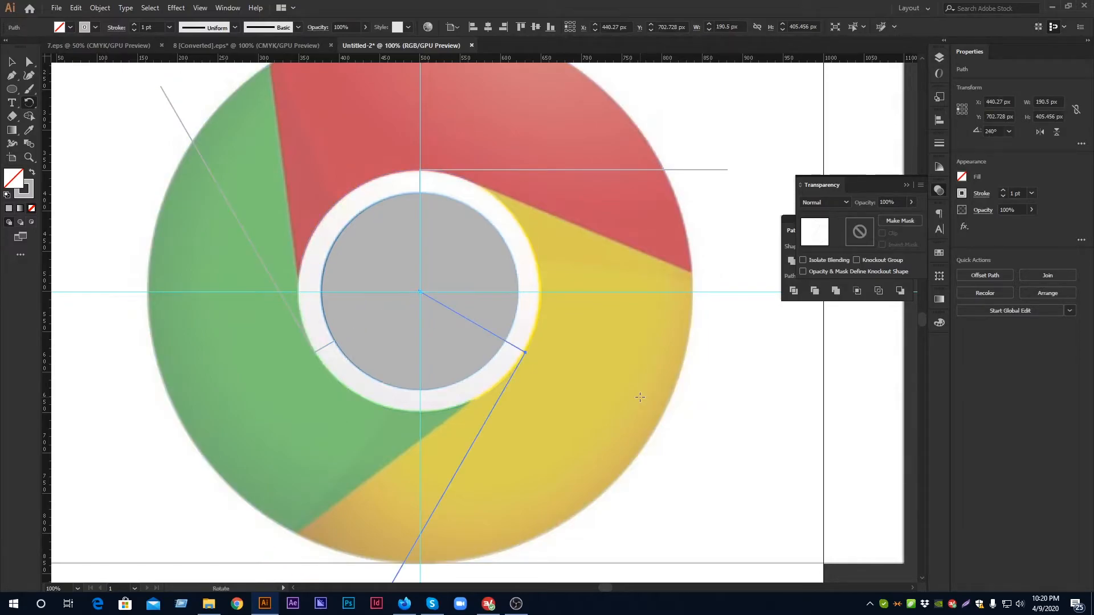
Set the large ring's opacity back to 100% and deselect it.
left_click(11, 61)
scroll(89, 202, "down", 2)
scroll(90, 203, "up", 1)
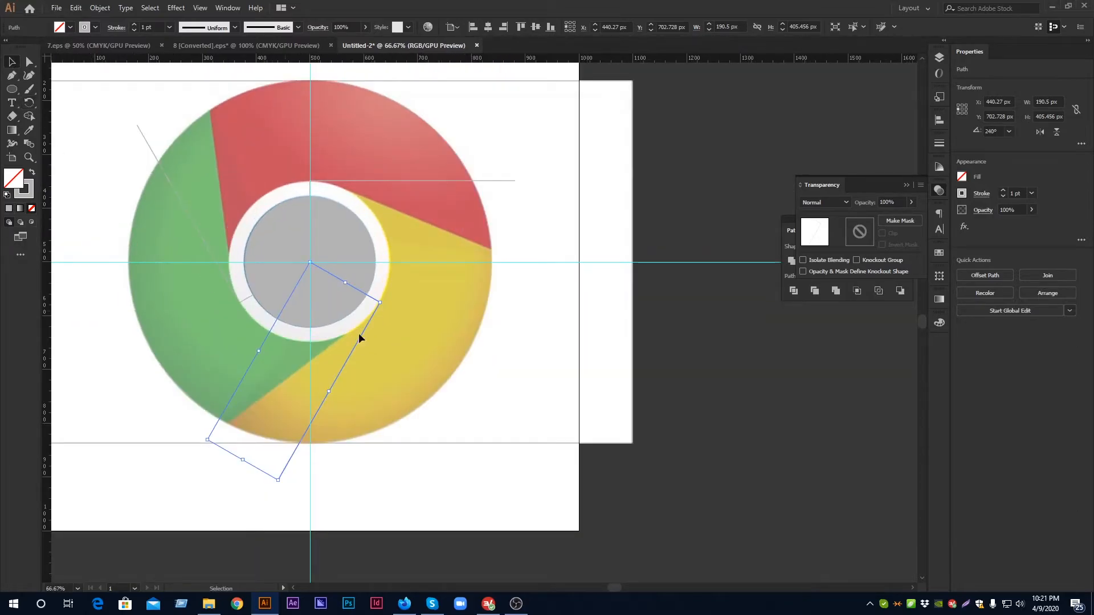
left_click(351, 128)
left_click(910, 202)
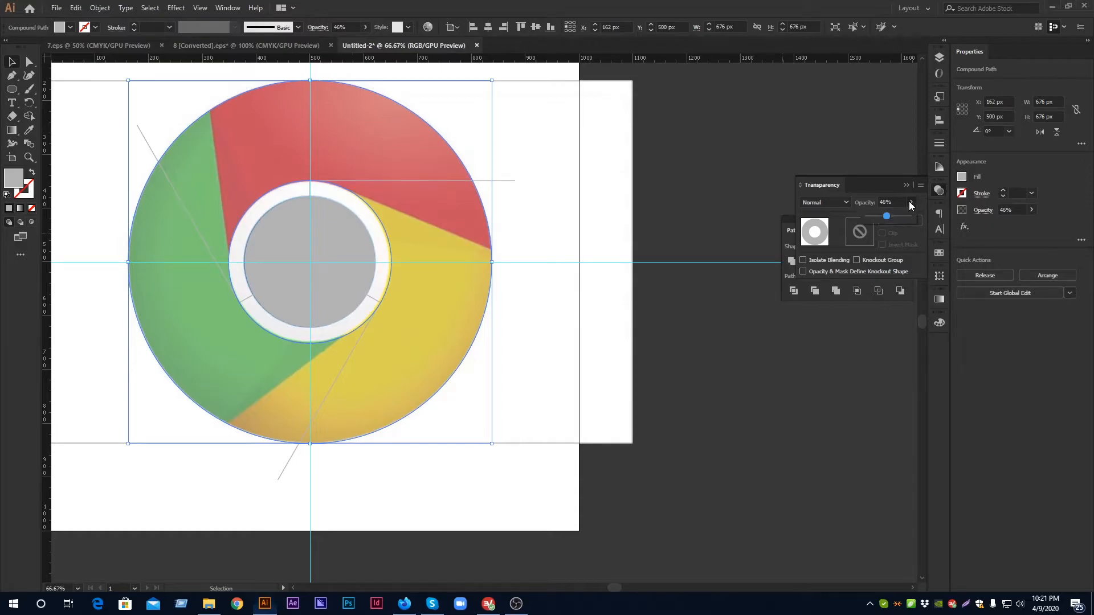
left_click_drag(893, 213, 924, 227)
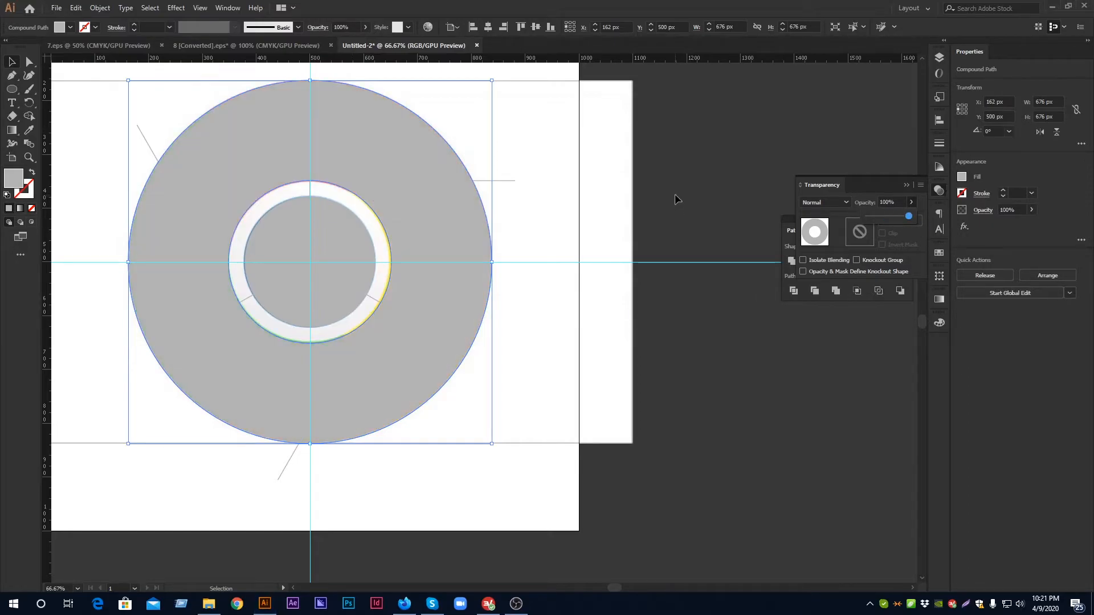
left_click(682, 209)
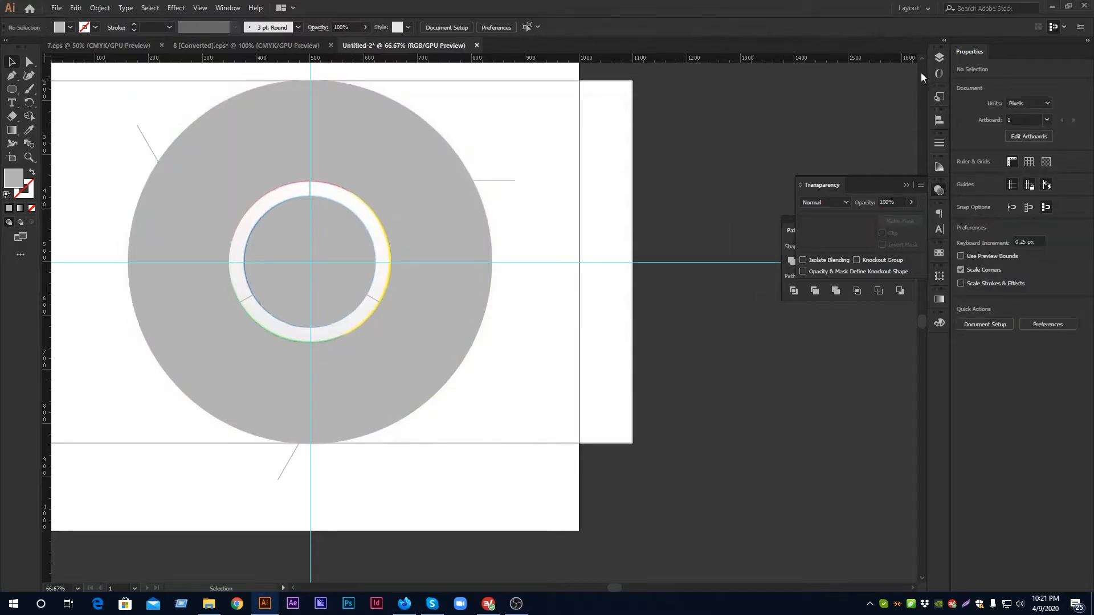
Check the ring's compound path in the layer list by toggling its visibility off and on.
left_click(939, 57)
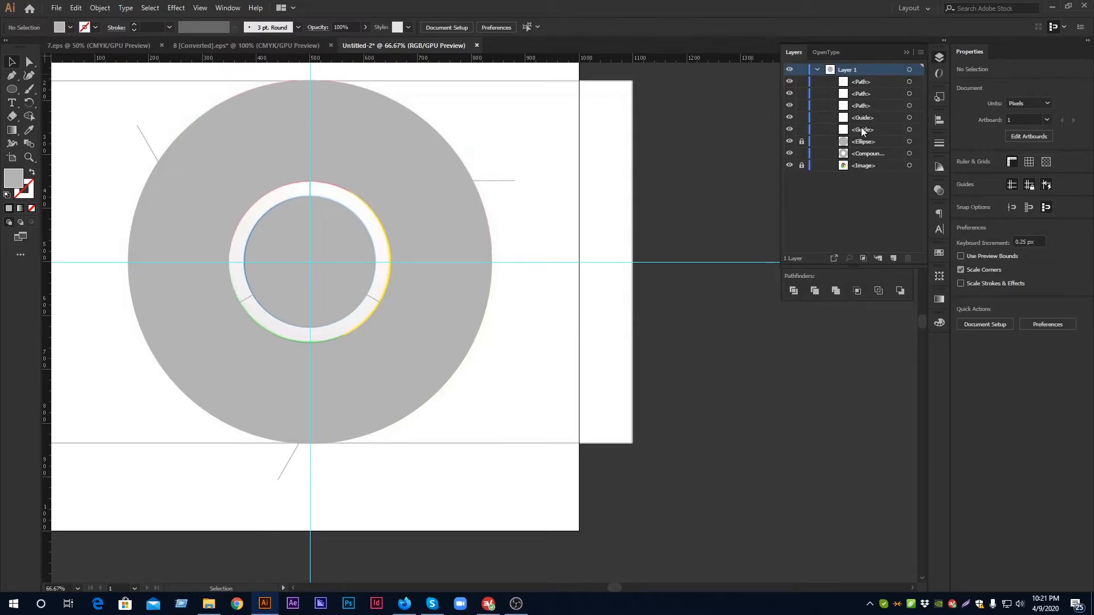
left_click(859, 155)
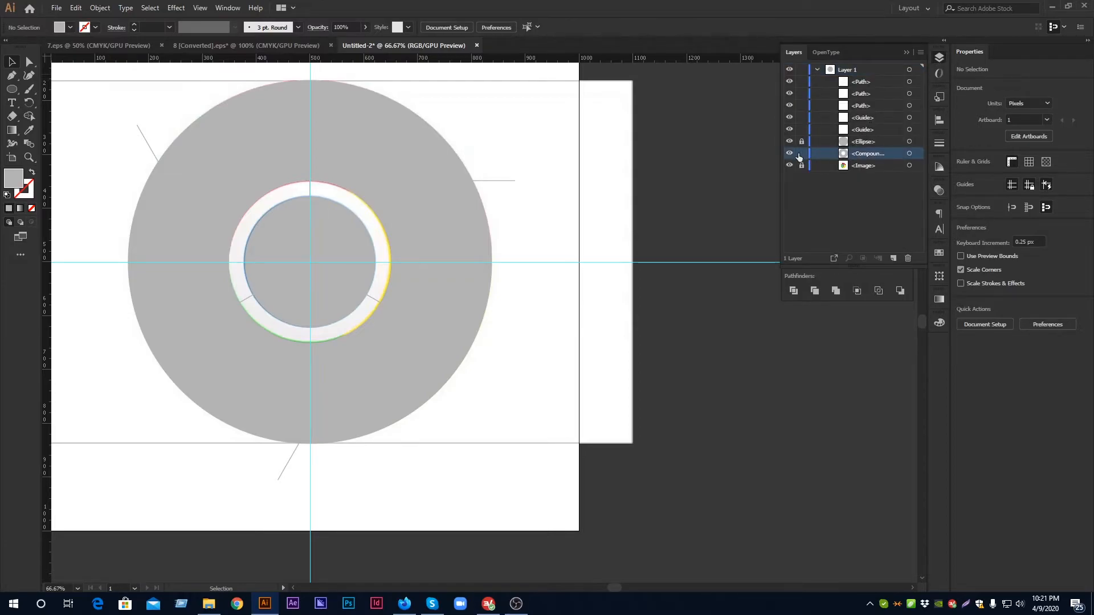
left_click(789, 154)
left_click(789, 154)
left_click(861, 130)
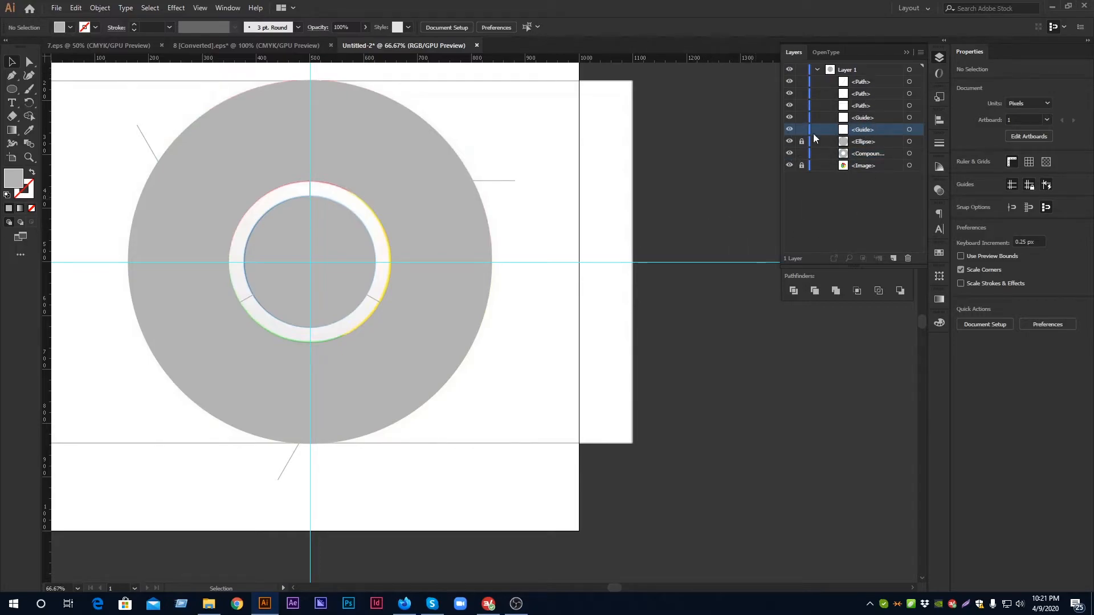
Move the floating Pathfinder panel out from under the layer list to a clear spot beside the ring.
key("space")
left_click_drag(754, 165, 809, 182)
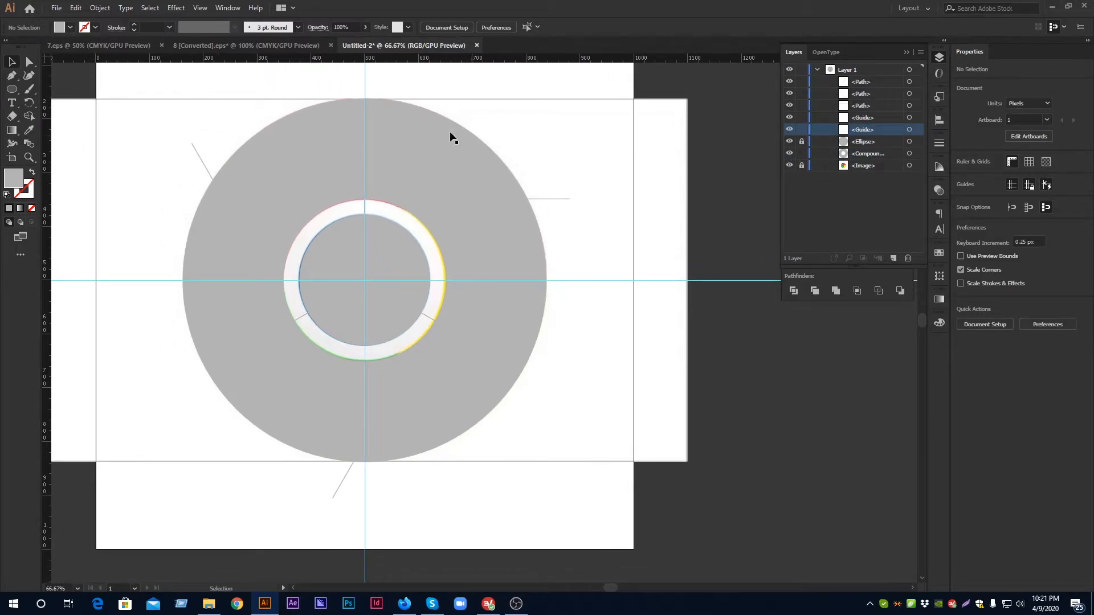
left_click_drag(125, 82, 607, 501)
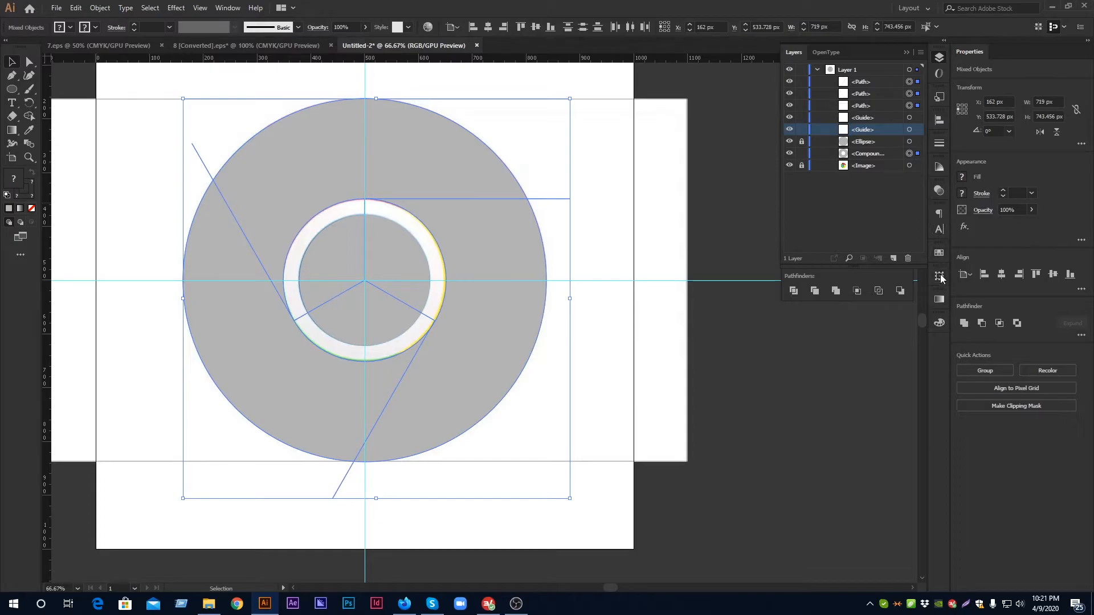
left_click(857, 334)
left_click(828, 275)
left_click_drag(857, 219, 729, 317)
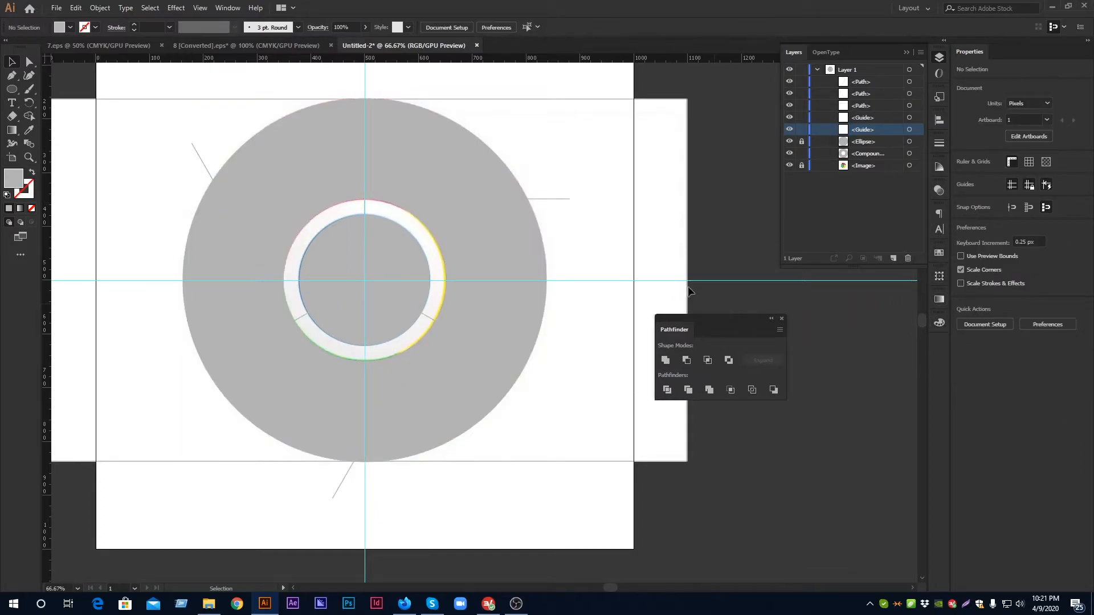
Split the ring along the three angled paths with Pathfinder Divide and ungroup the resulting pieces.
left_click_drag(135, 84, 586, 534)
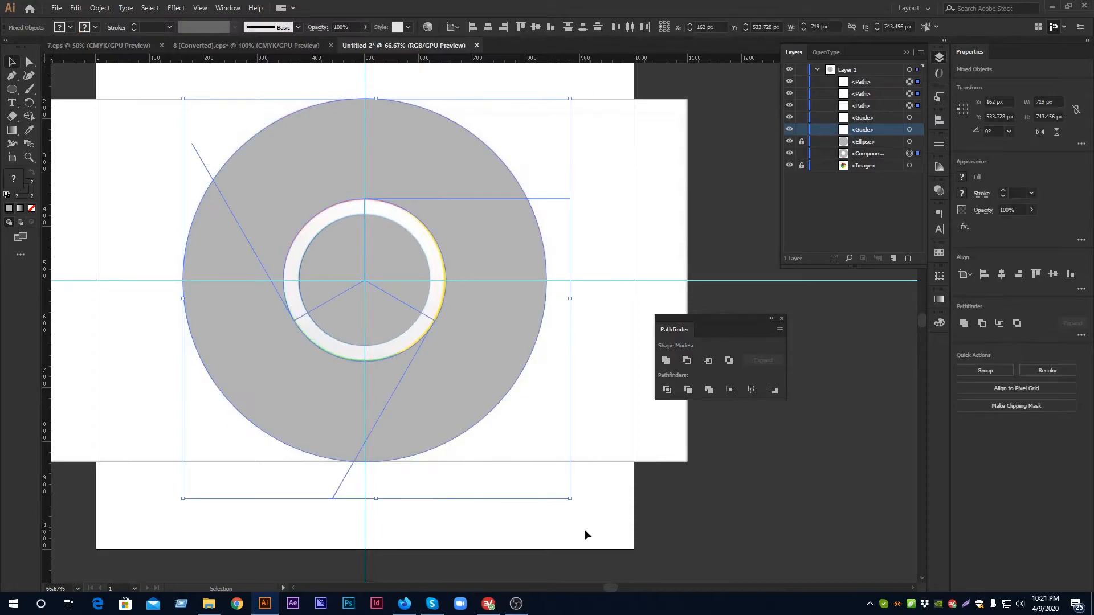
left_click(667, 390)
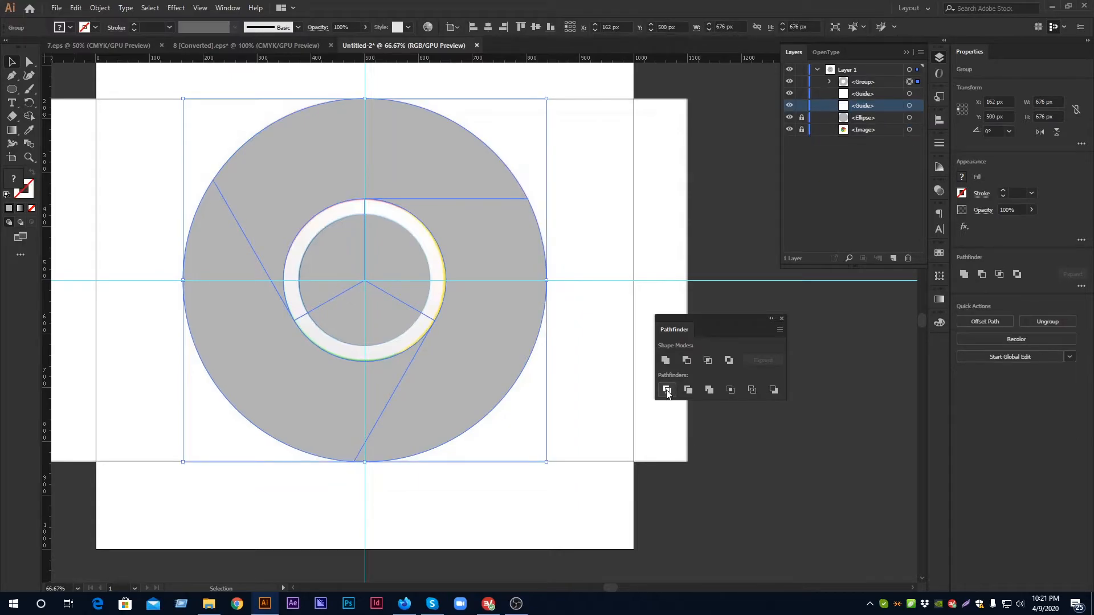
right_click(455, 229)
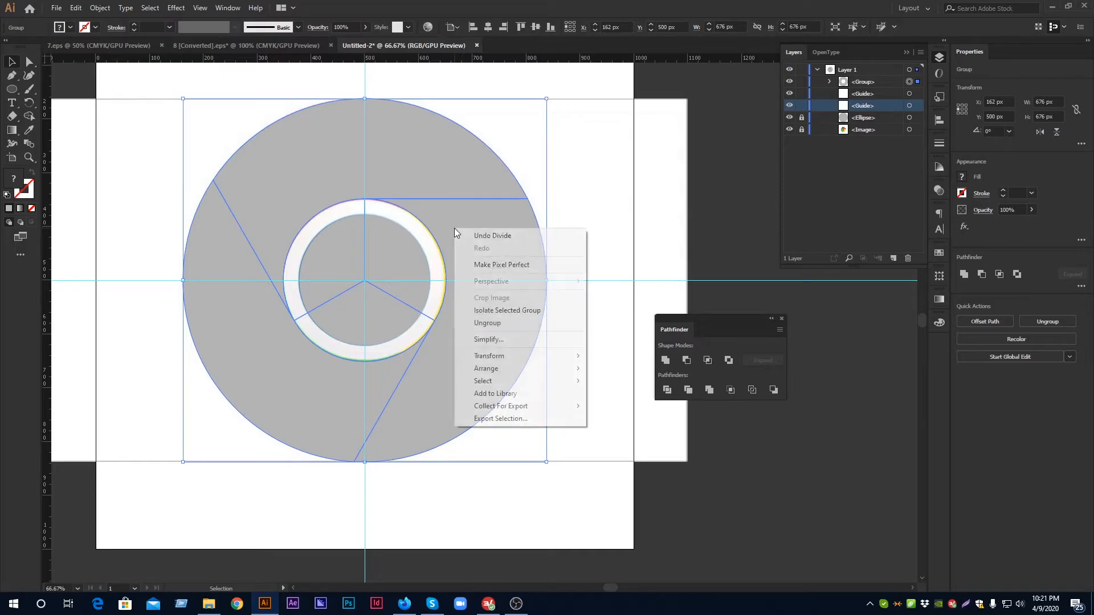
left_click(488, 322)
Try pulling the right-hand segment away from the ring to test the division.
left_click(615, 358)
left_click(490, 296)
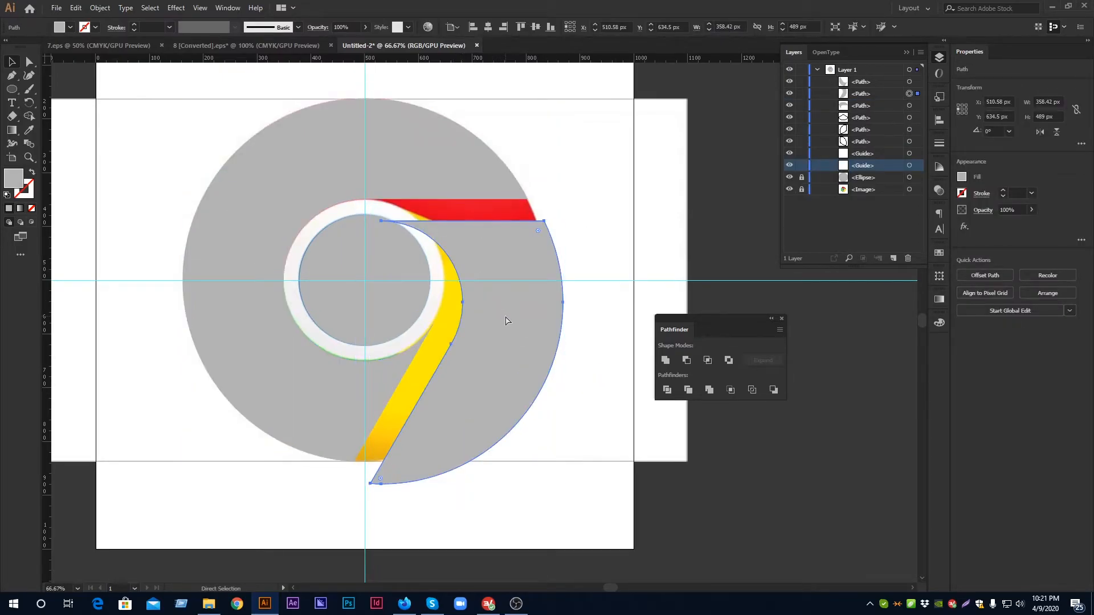
left_click(190, 152)
Unlock the small centre ellipse and move it together with all ring pieces about 780 px to the right of the reference logo.
left_click_drag(165, 104, 563, 476)
scroll(563, 476, "down", 2)
scroll(563, 477, "up", 1)
left_click_drag(645, 466, 575, 409)
left_click(802, 177)
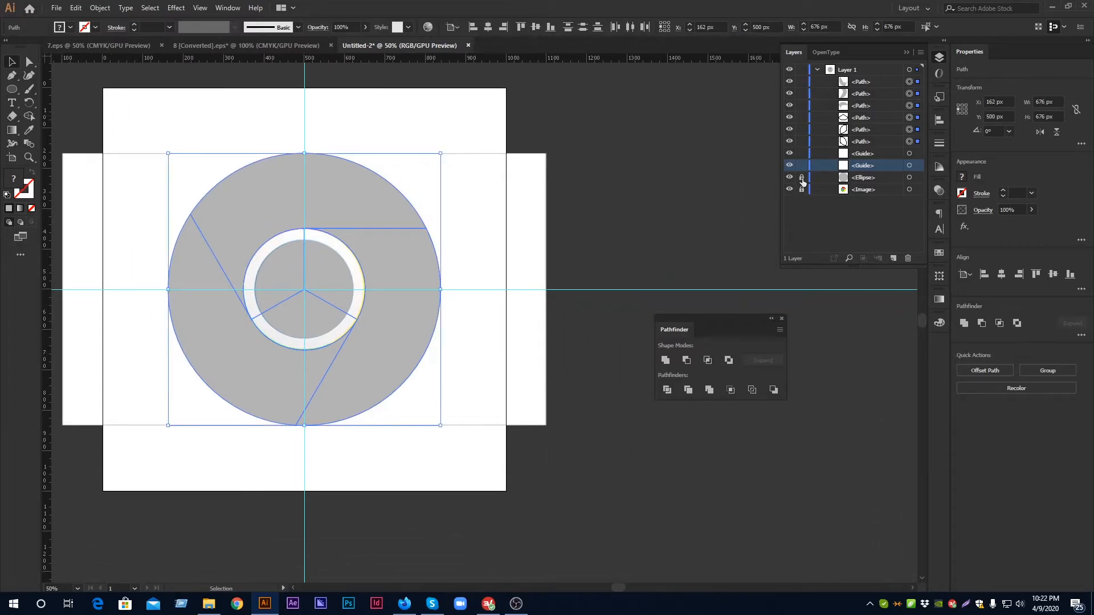
left_click_drag(524, 447, 167, 122)
left_click_drag(304, 192, 575, 195)
left_click(561, 120)
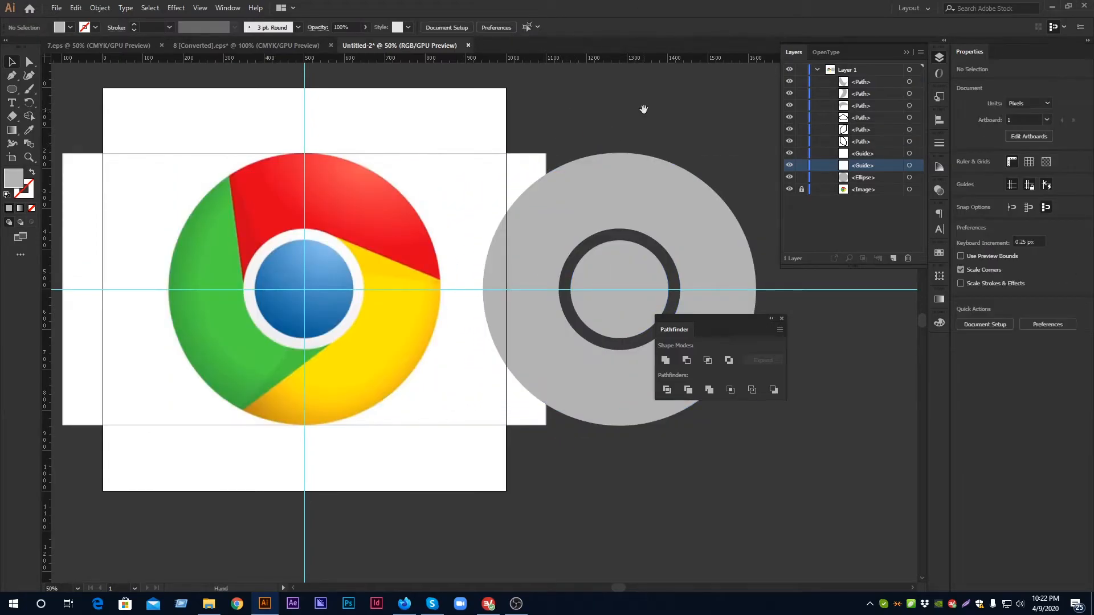
Fill the upper ring segment with the red sampled from the reference logo.
left_click_drag(642, 108, 504, 115)
left_click(526, 178)
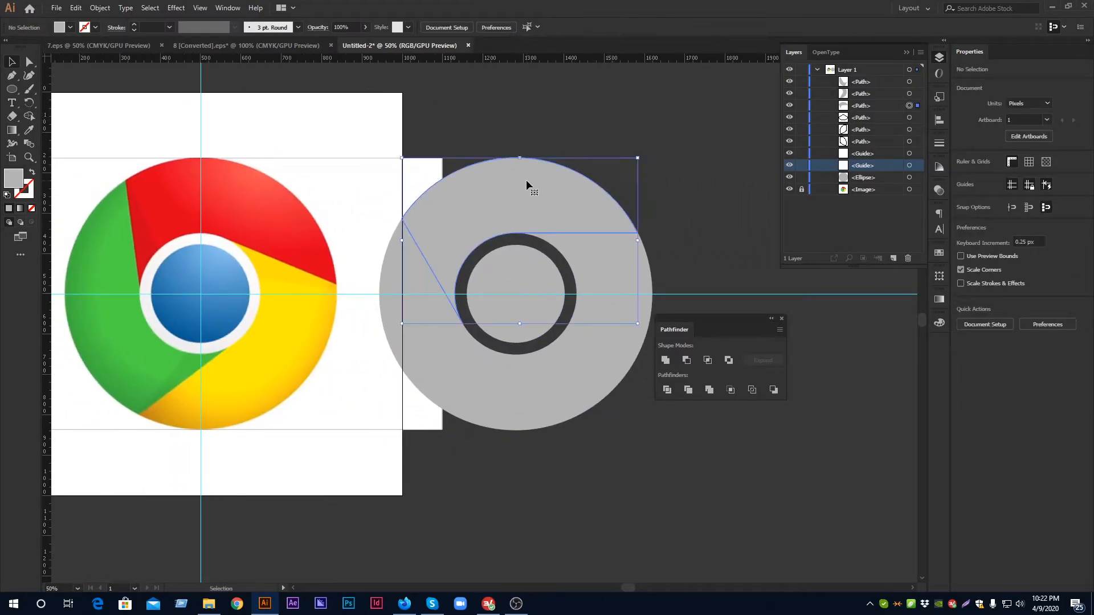
key("i")
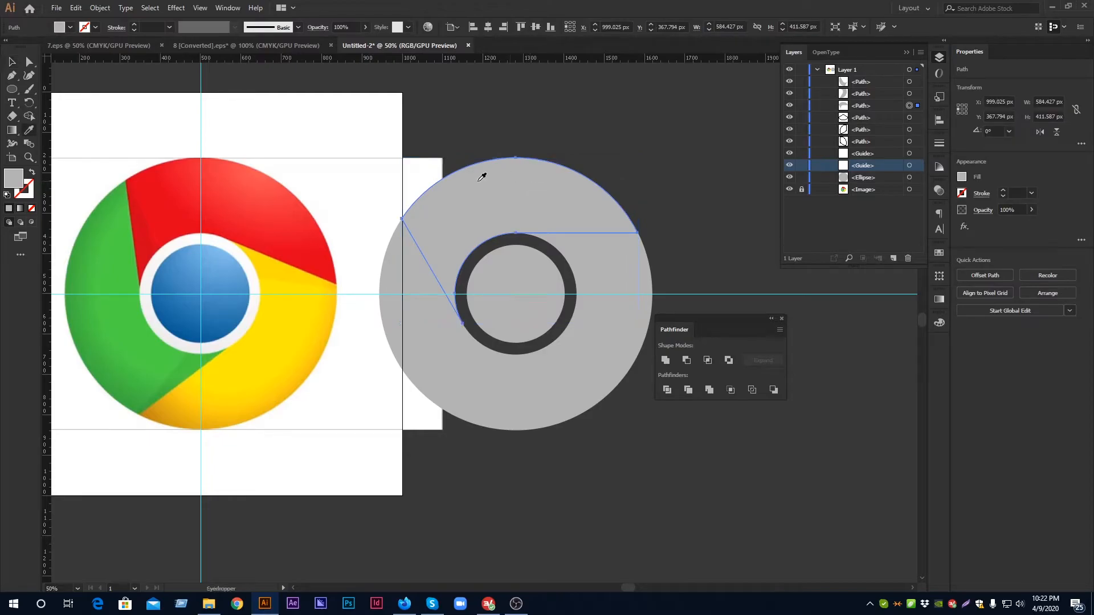
left_click(241, 215)
left_click(11, 62)
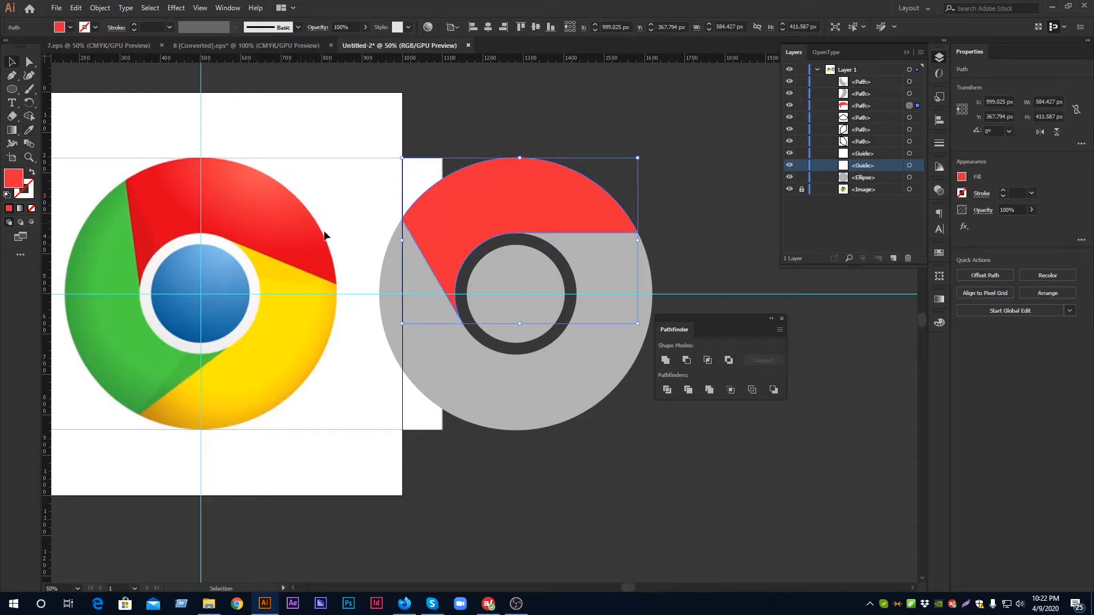
Fill the lower-left ring segment with the green sampled from the reference logo.
left_click(425, 340)
key("i")
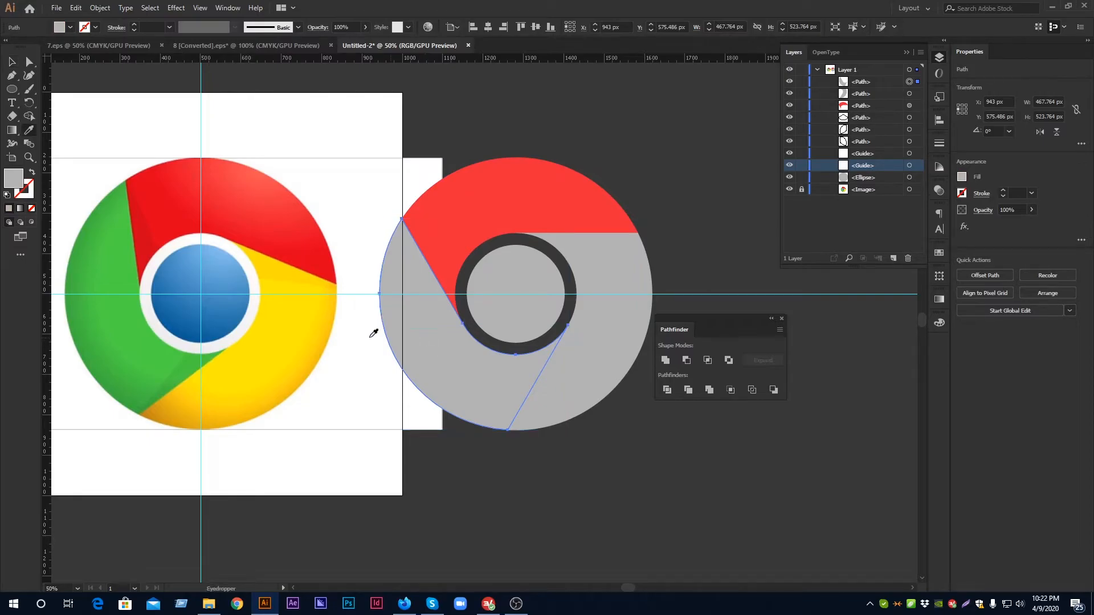
left_click(102, 252)
left_click(11, 61)
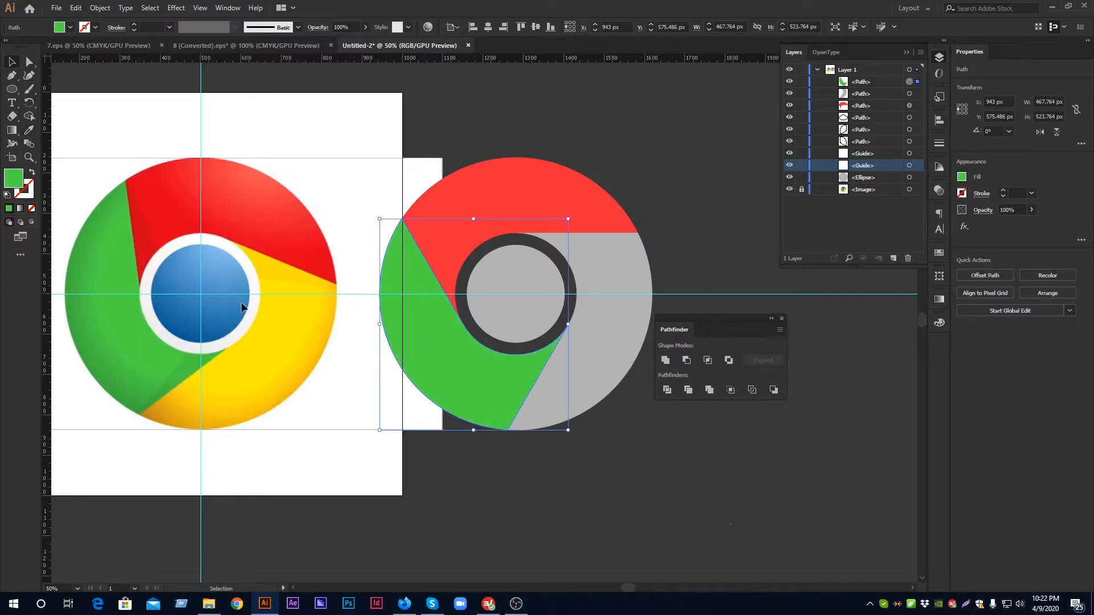
Fill the right ring segment with the yellow sampled from the reference logo and deselect it.
left_click(587, 358)
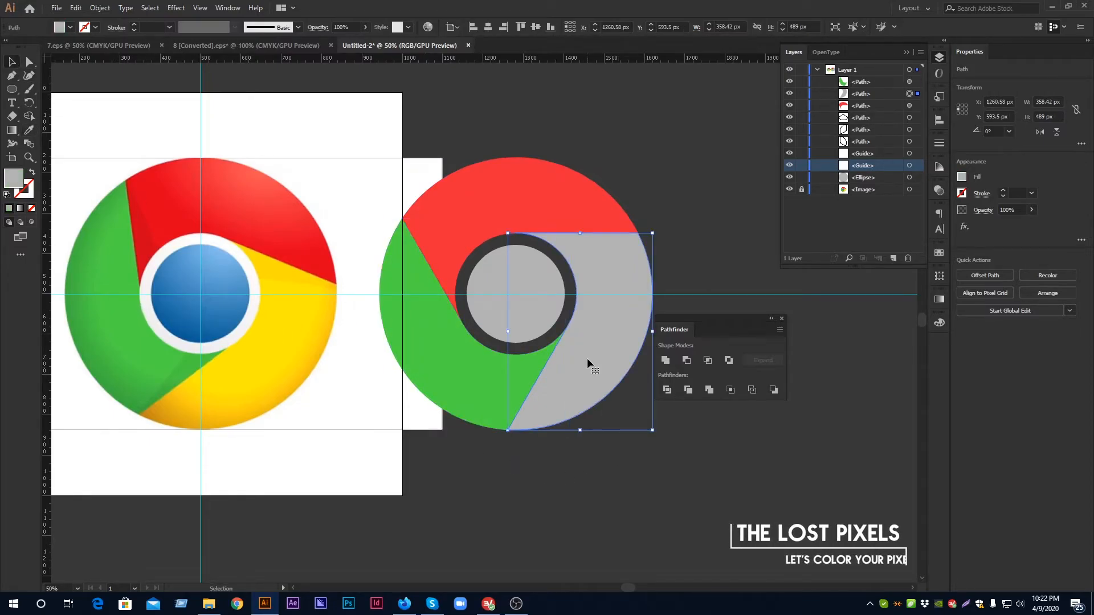
key("i")
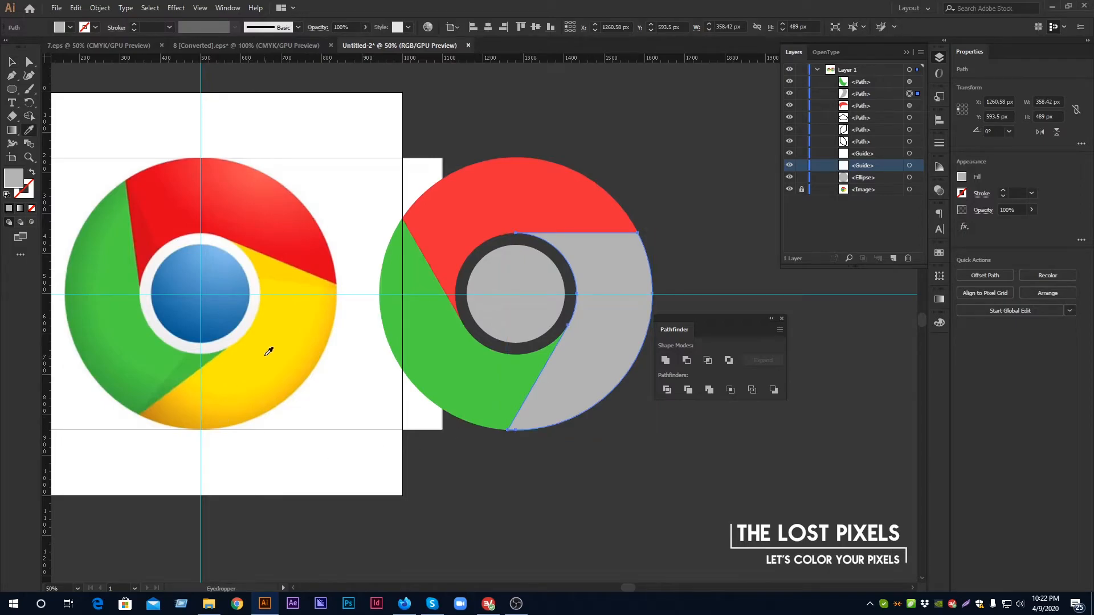
left_click(269, 347)
left_click(12, 61)
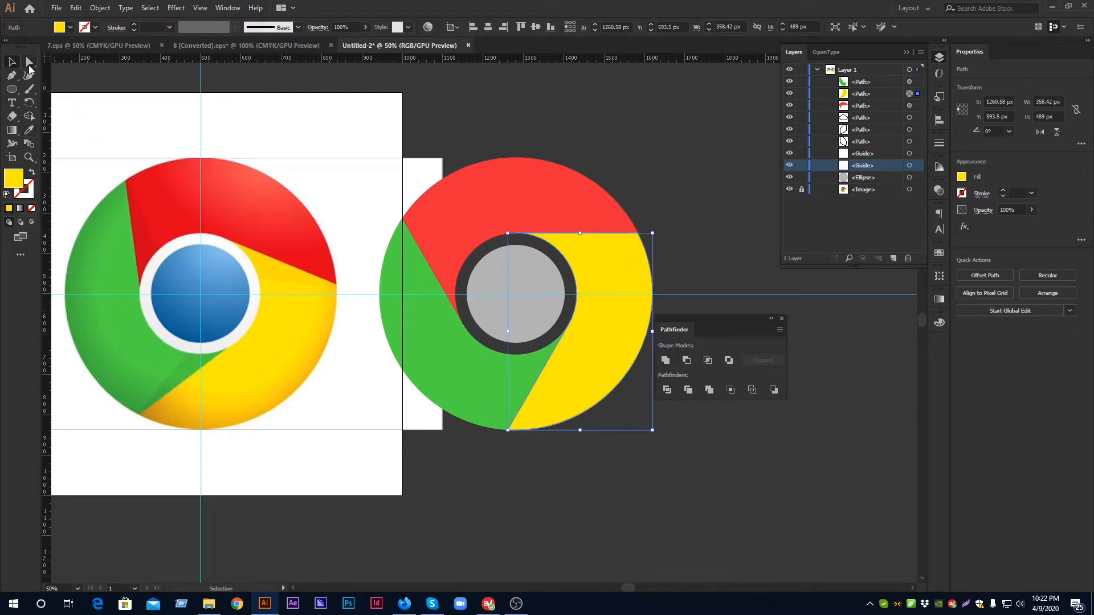
left_click(581, 490)
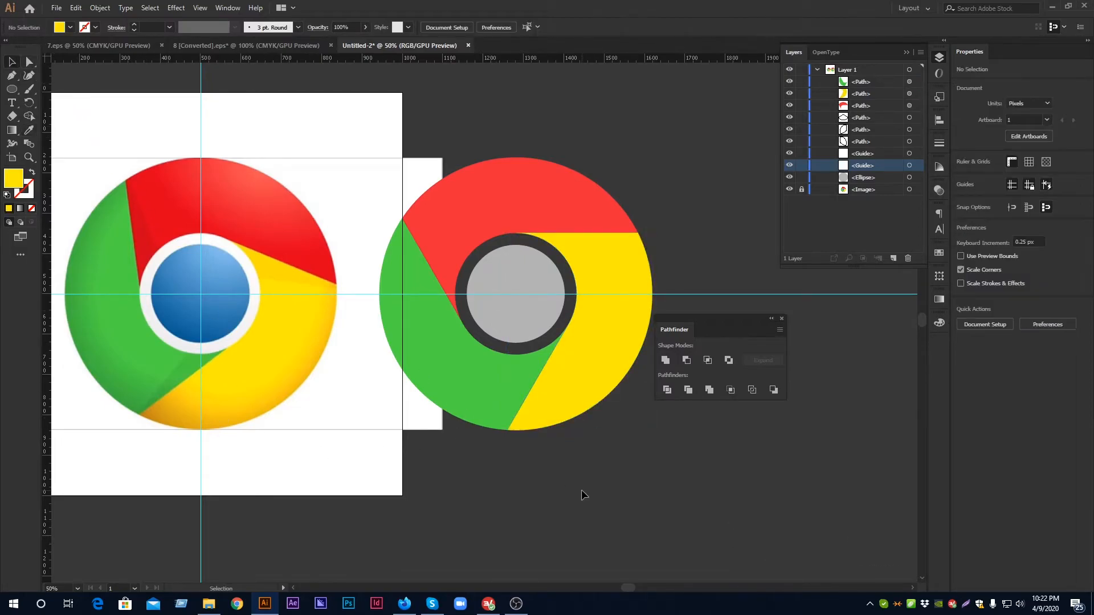
Apply a linear gradient to the centre circle and colour its start stop with light blue sampled from the reference circle.
left_click(518, 312)
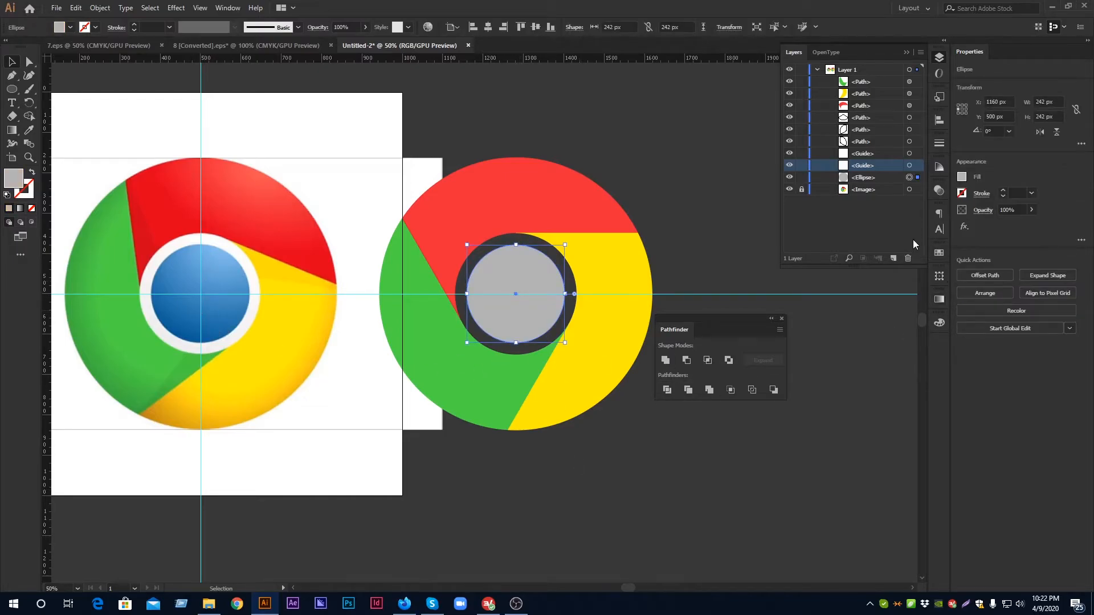
left_click(939, 300)
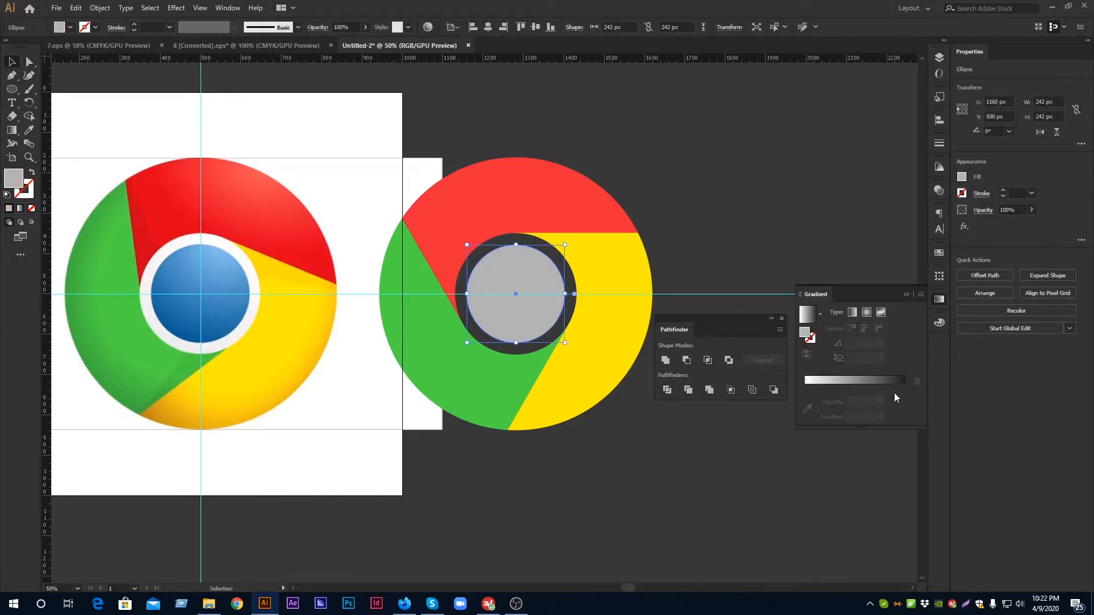
left_click(852, 377)
left_click(805, 401)
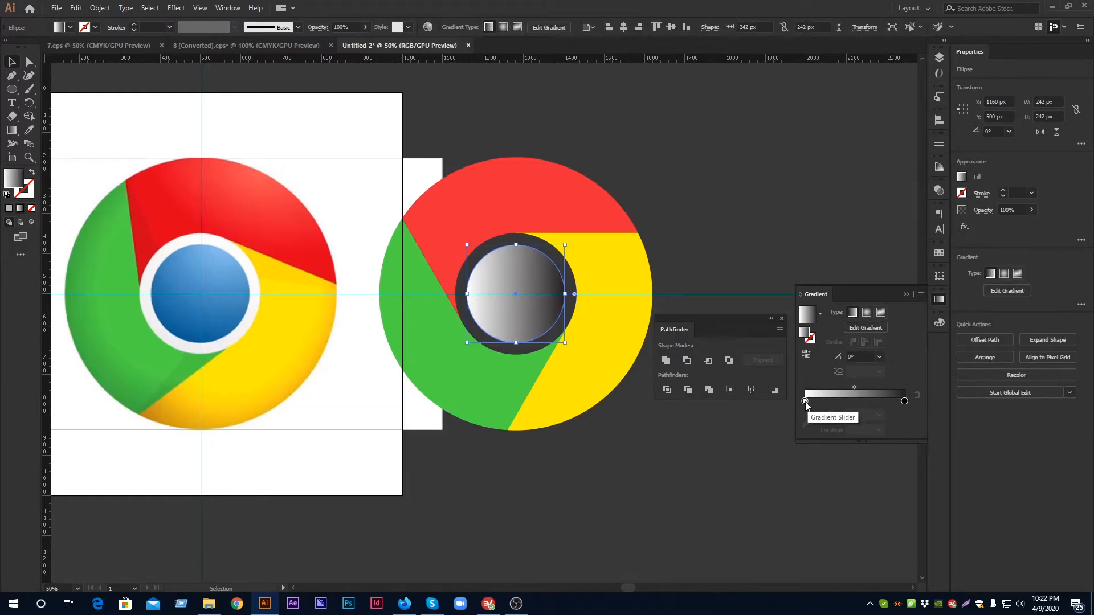
left_click(807, 424)
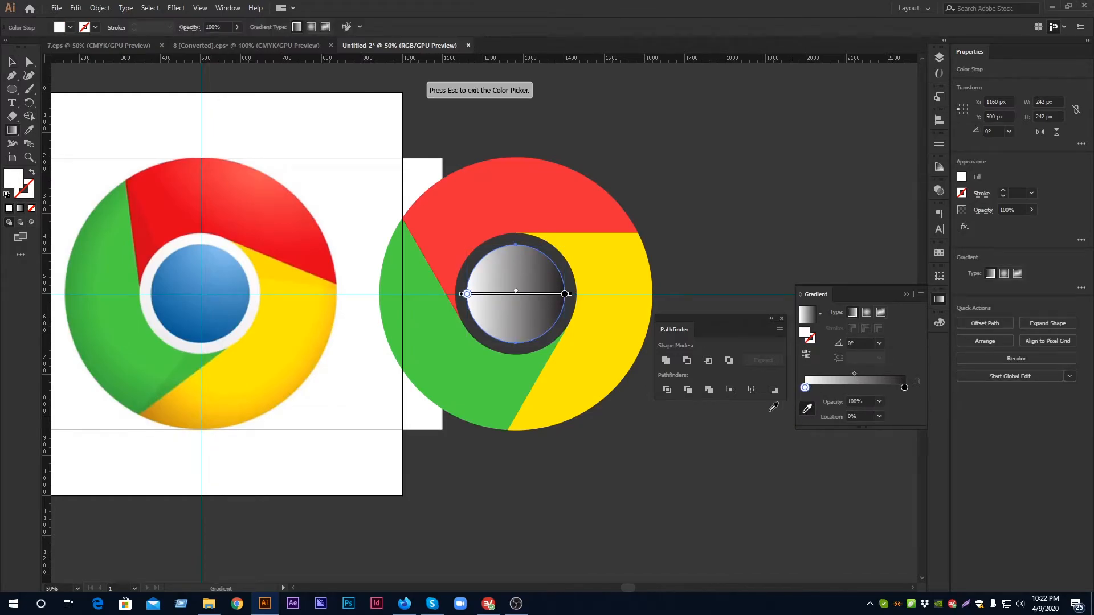
left_click(236, 257)
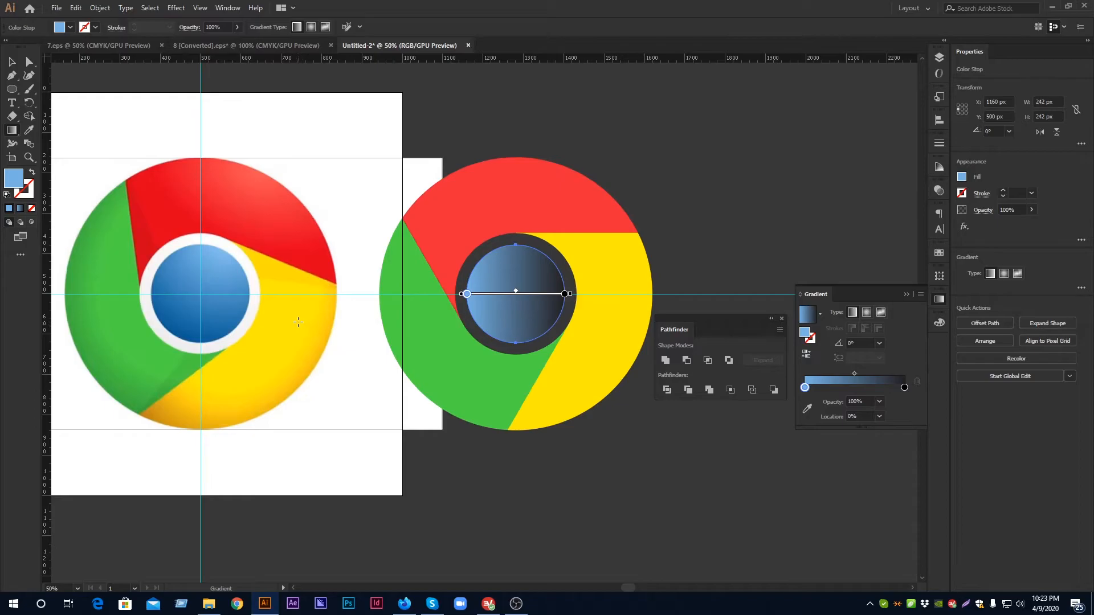
Try yellow on the circle's gradient start stop, and replace it with the dark blue sampled from the lower part of the reference circle.
key("i")
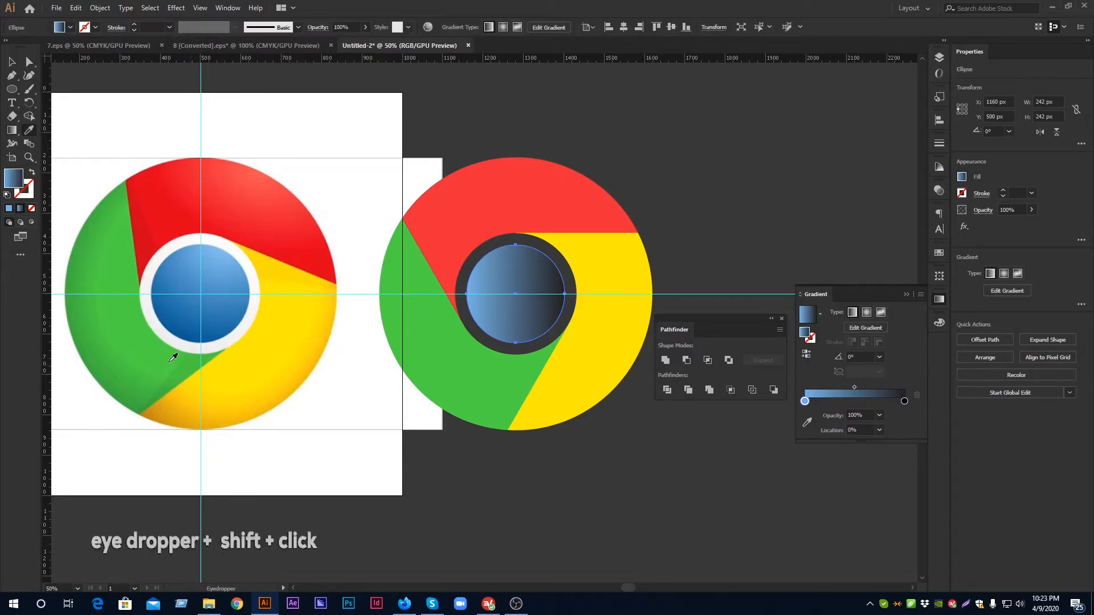
left_click(284, 344, "shift")
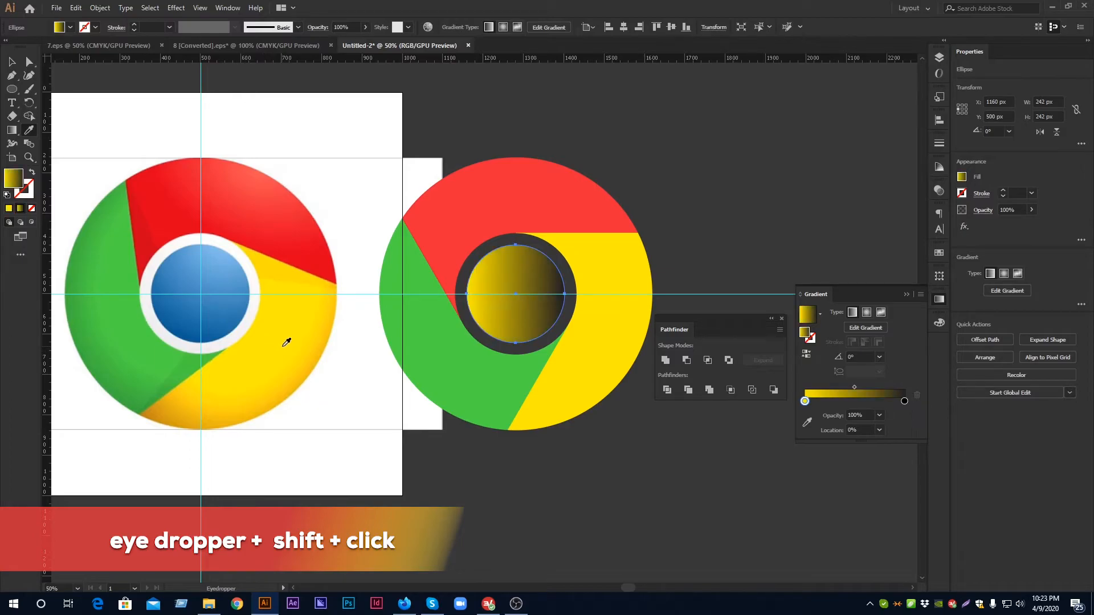
left_click(169, 318, "shift")
key("v")
Colour the gradient's end stop with the reference circle's light blue and redraw the gradient diagonally across the circle at about 32.5°.
left_click(904, 401)
key("i")
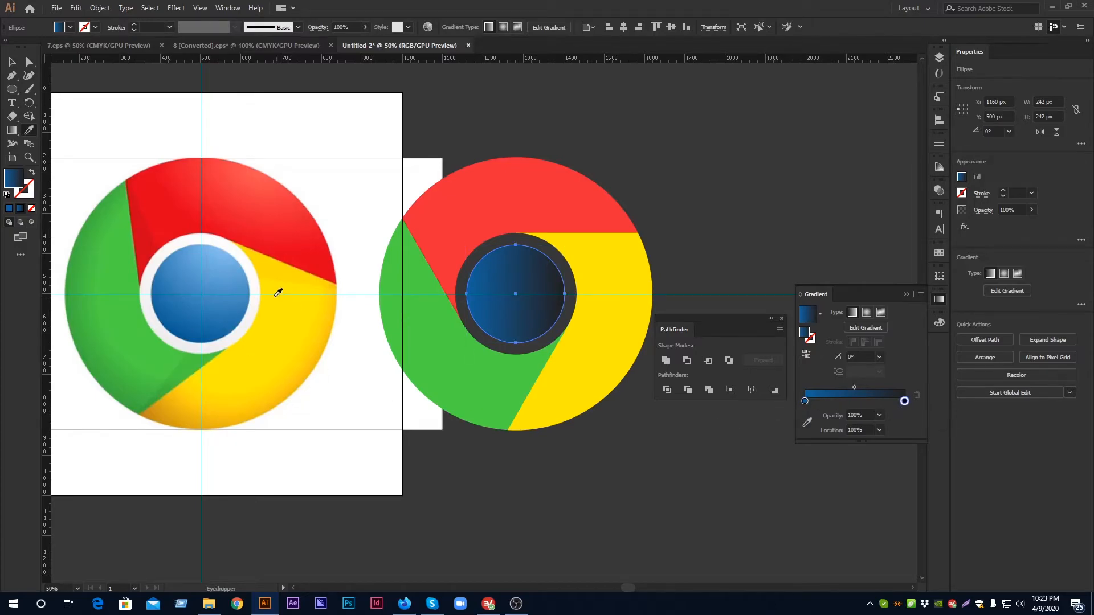
left_click(231, 260, "shift")
left_click(12, 130)
left_click_drag(465, 329, 568, 261)
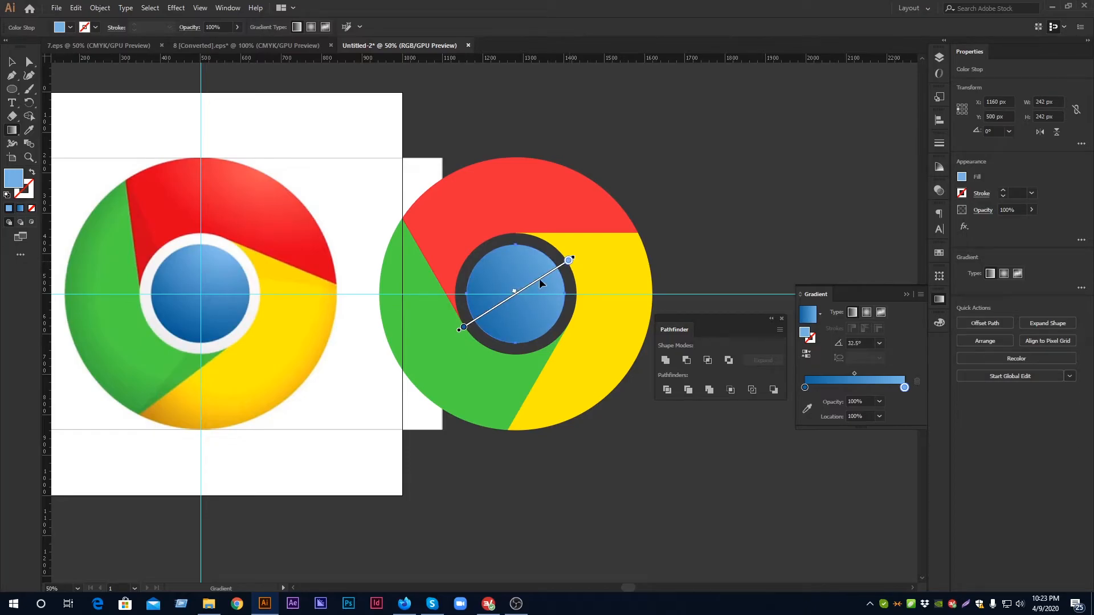
key("v")
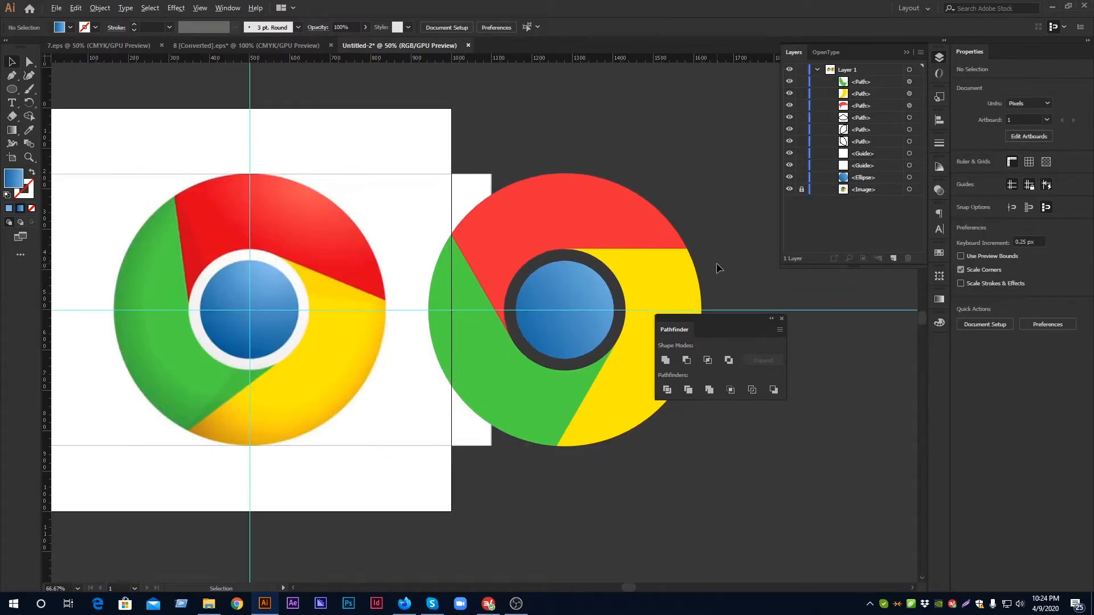
Move the floating Pathfinder panel farther away from the recoloured logo.
scroll(716, 263, "up", 1)
left_click_drag(744, 270, 689, 228)
scroll(712, 230, "down", 1)
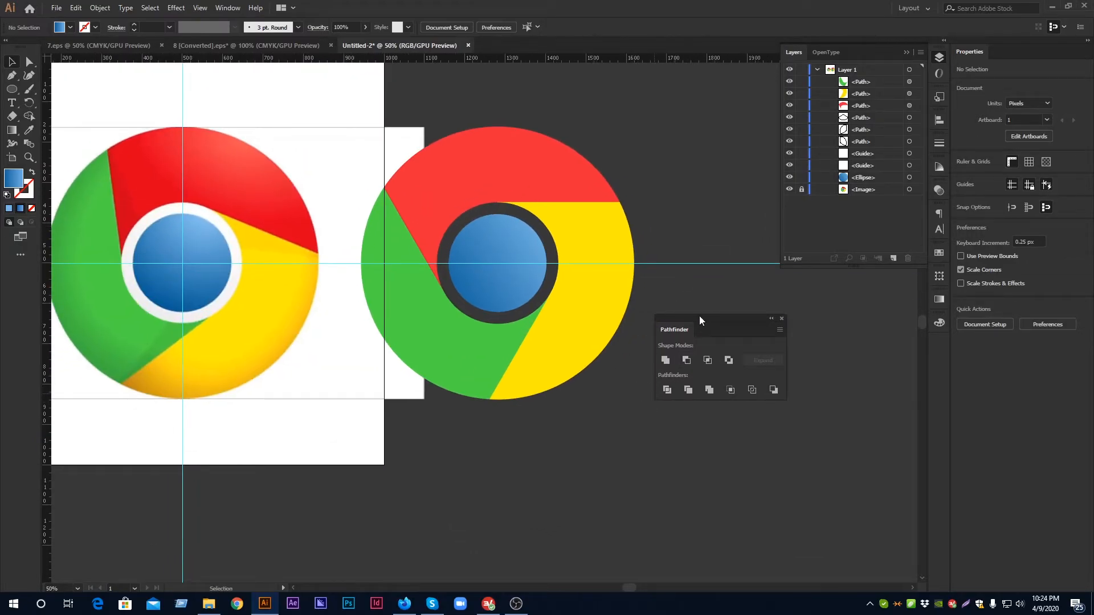
left_click_drag(699, 318, 759, 377)
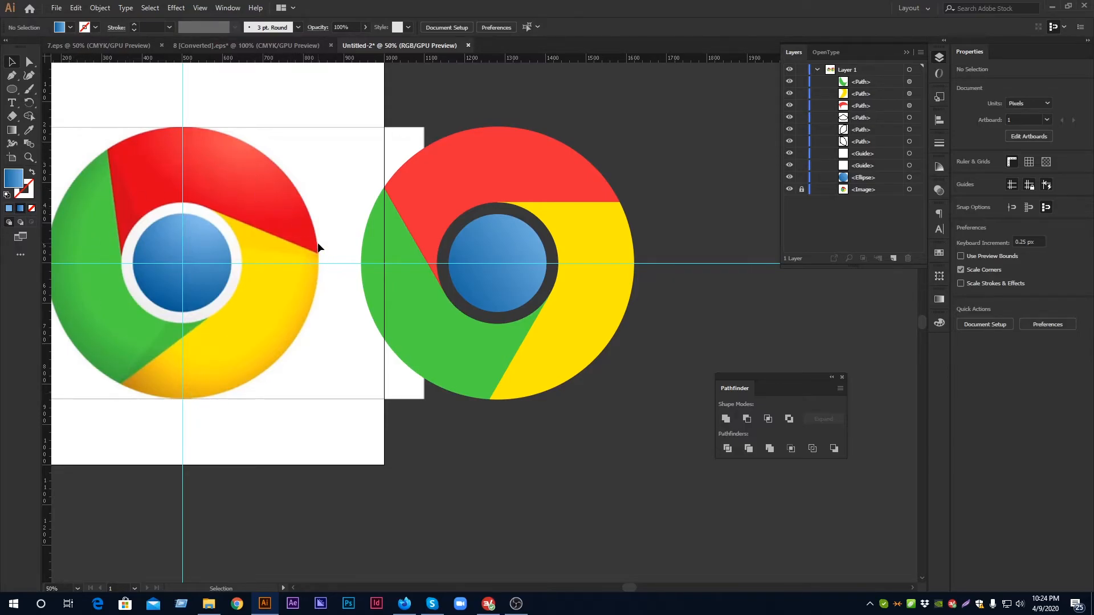
Open the Gradient panel and float it in the empty space beside the recoloured logo.
scroll(318, 247, "up", 3)
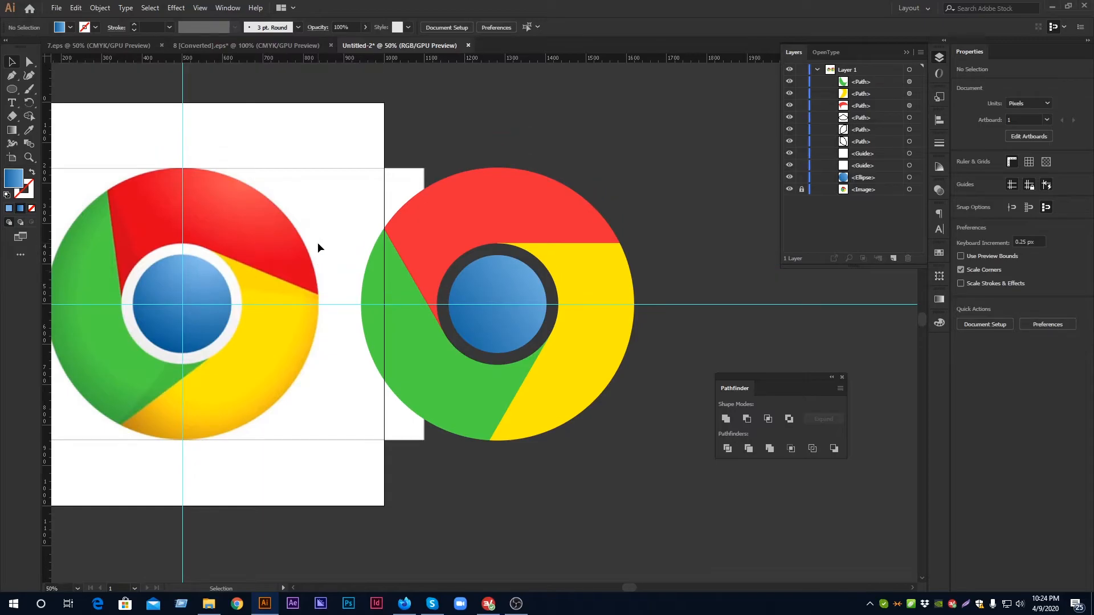
key("space")
left_click_drag(247, 287, 284, 282)
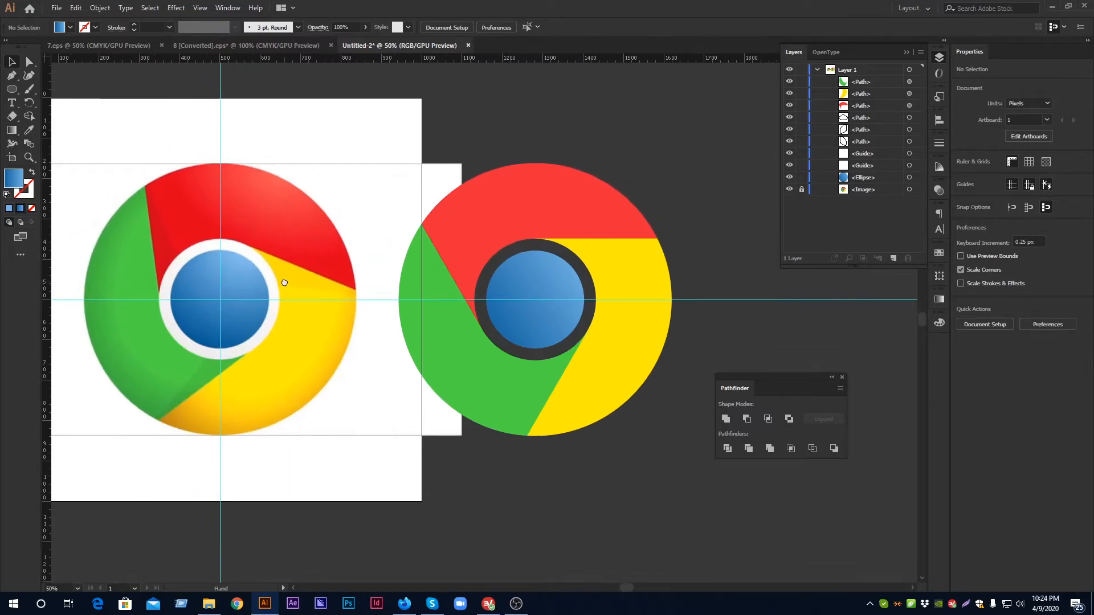
left_click(939, 300)
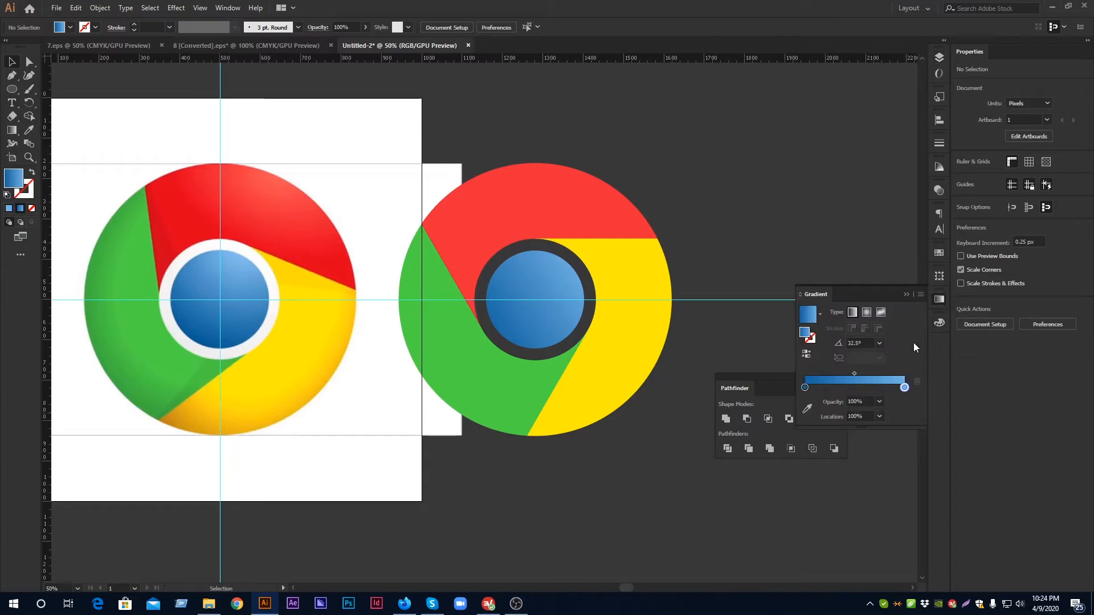
left_click_drag(863, 291, 759, 140)
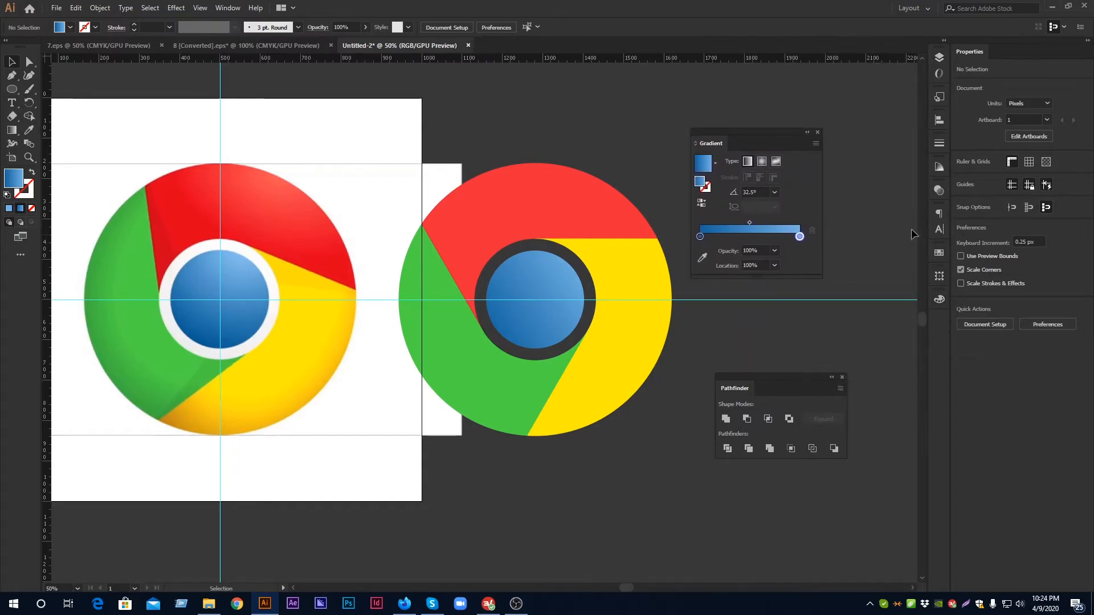
Fill the yellow segment with a gradient from the reference's orange-yellow outer edge colour to its bright inner yellow.
left_click(619, 345)
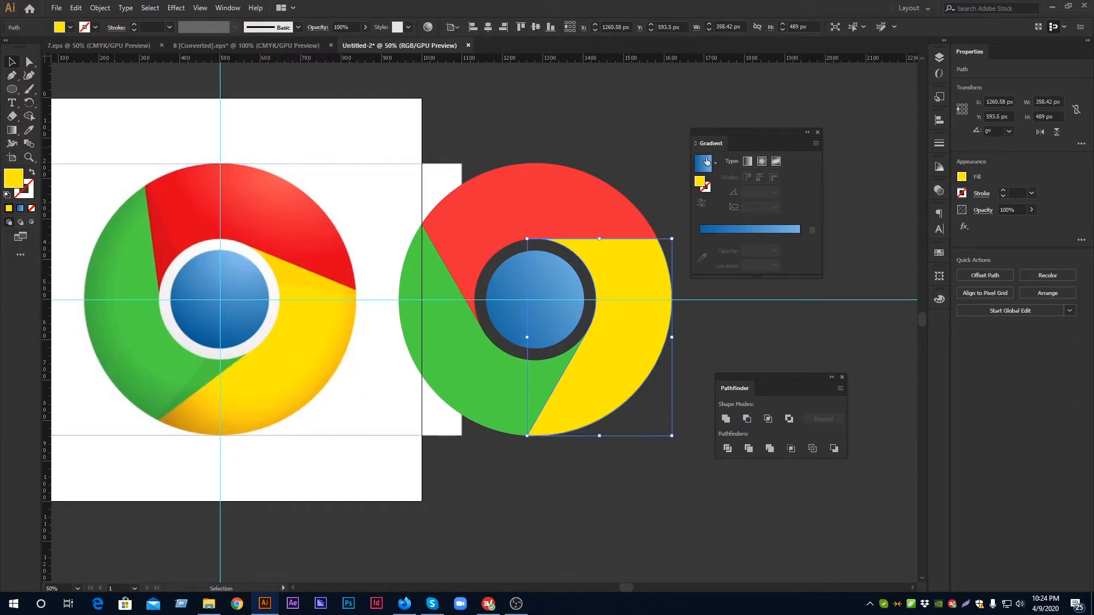
left_click(741, 228)
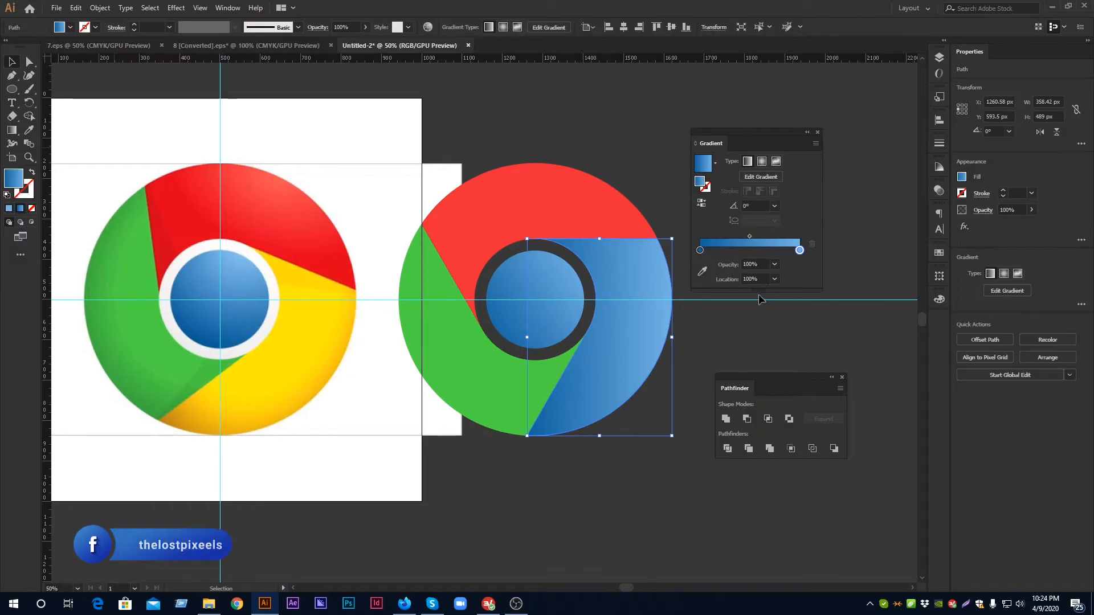
left_click(700, 250)
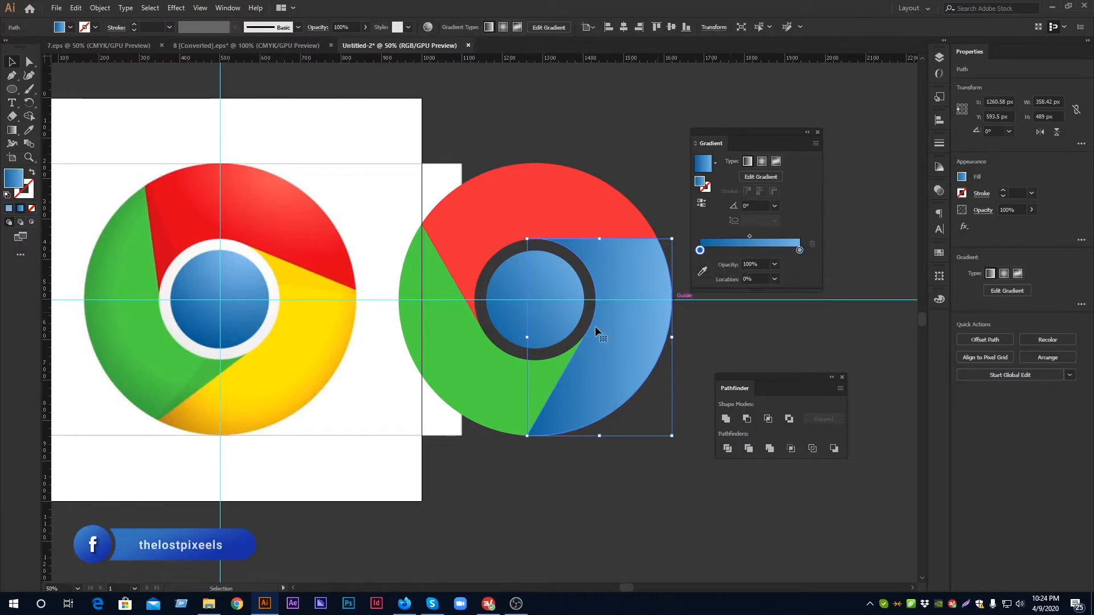
key("i")
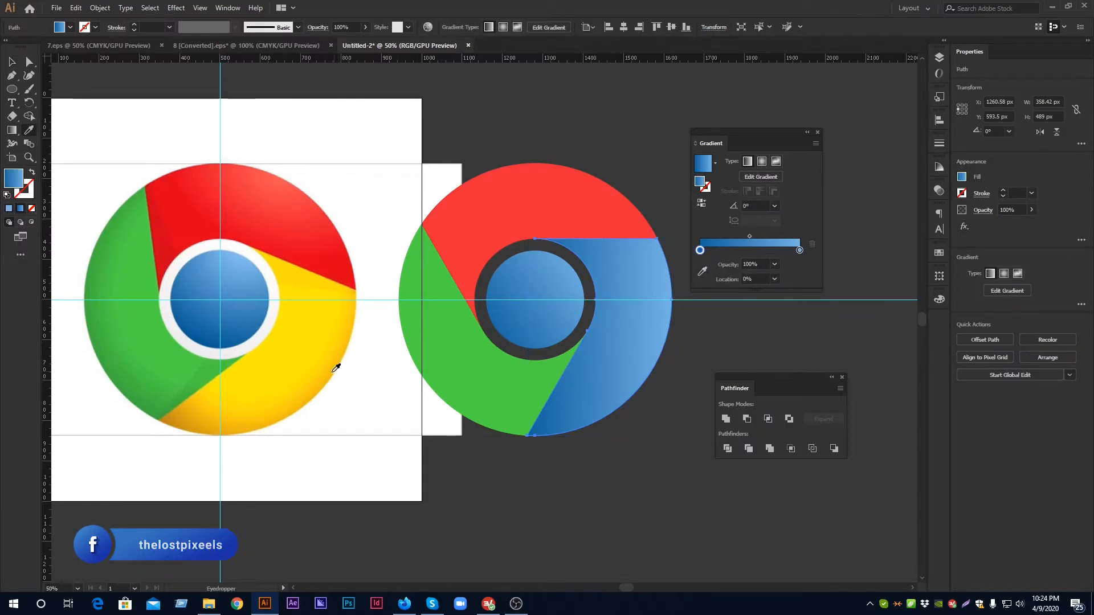
left_click(315, 386)
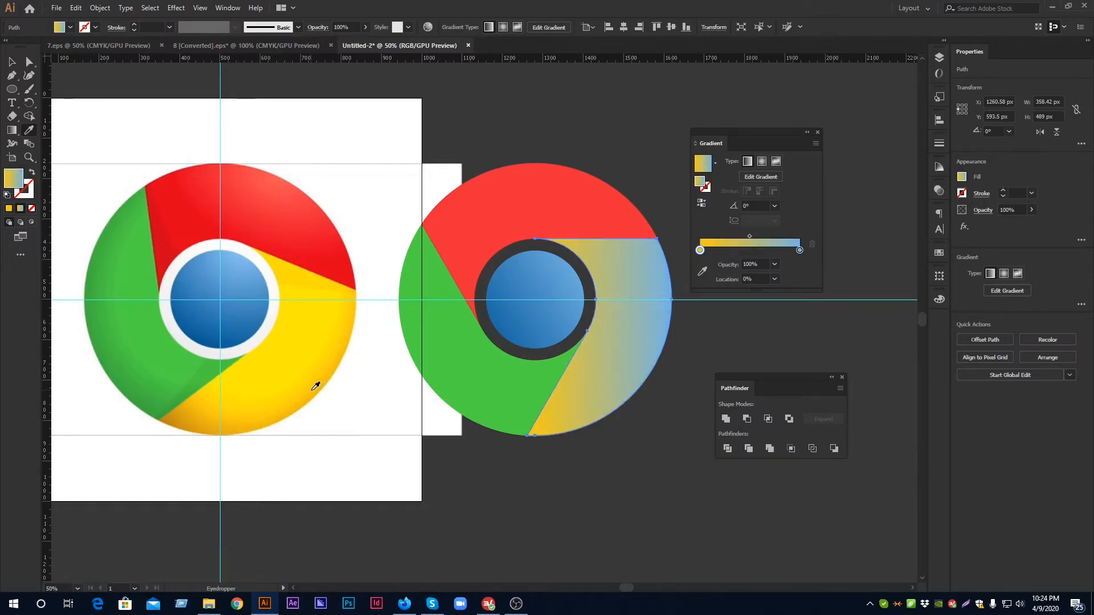
left_click(798, 251)
left_click(286, 319)
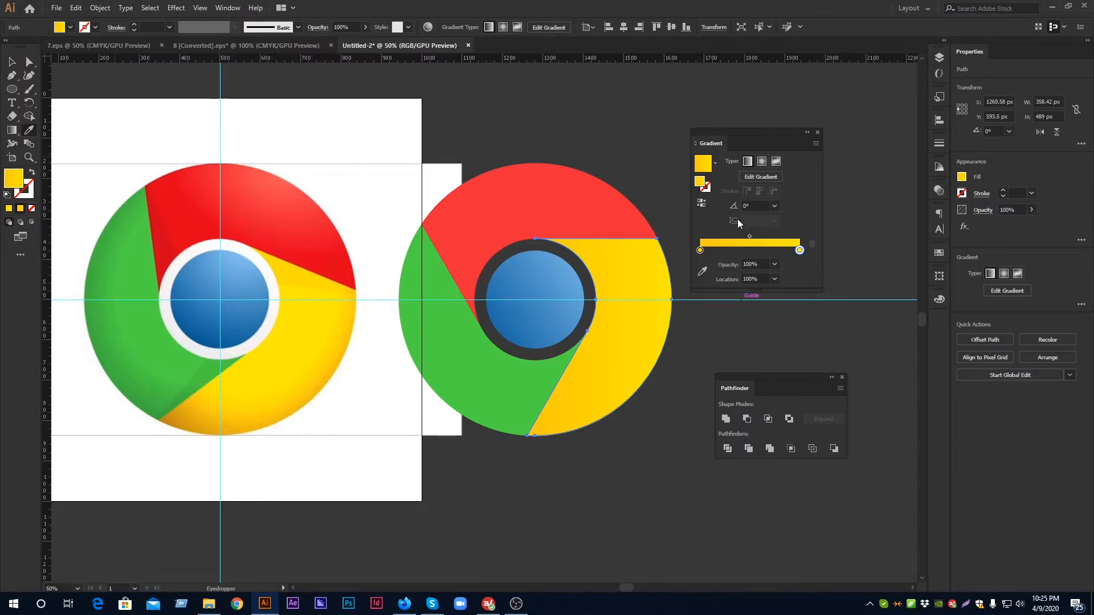
Make the yellow gradient radial, running from the logo's centre to the outer edge at about -25.8°, reverse it and shift its midpoint outward.
left_click(761, 162)
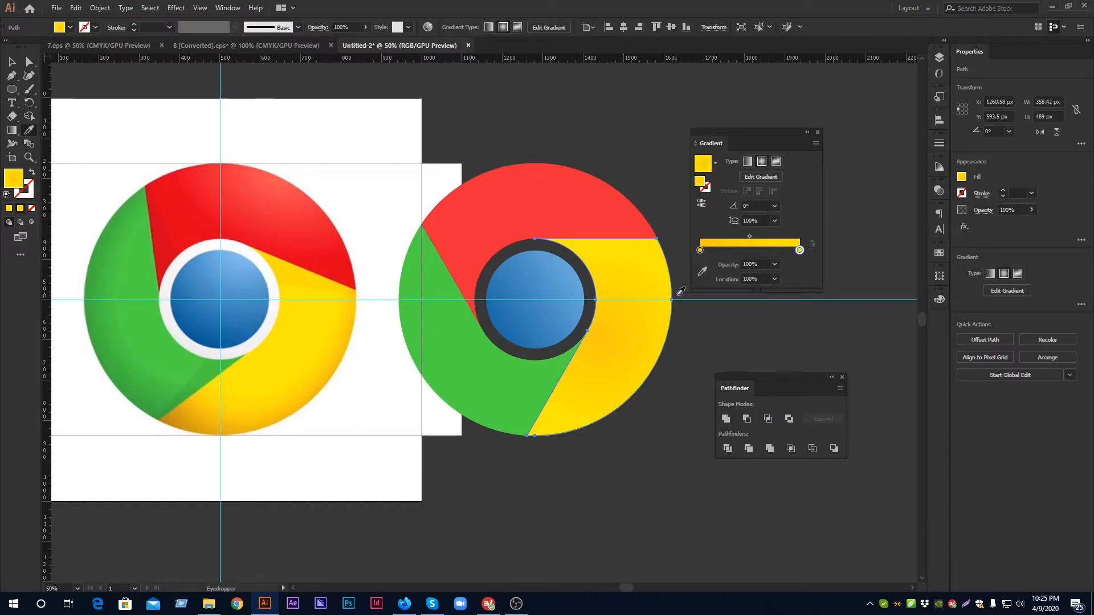
left_click(12, 131)
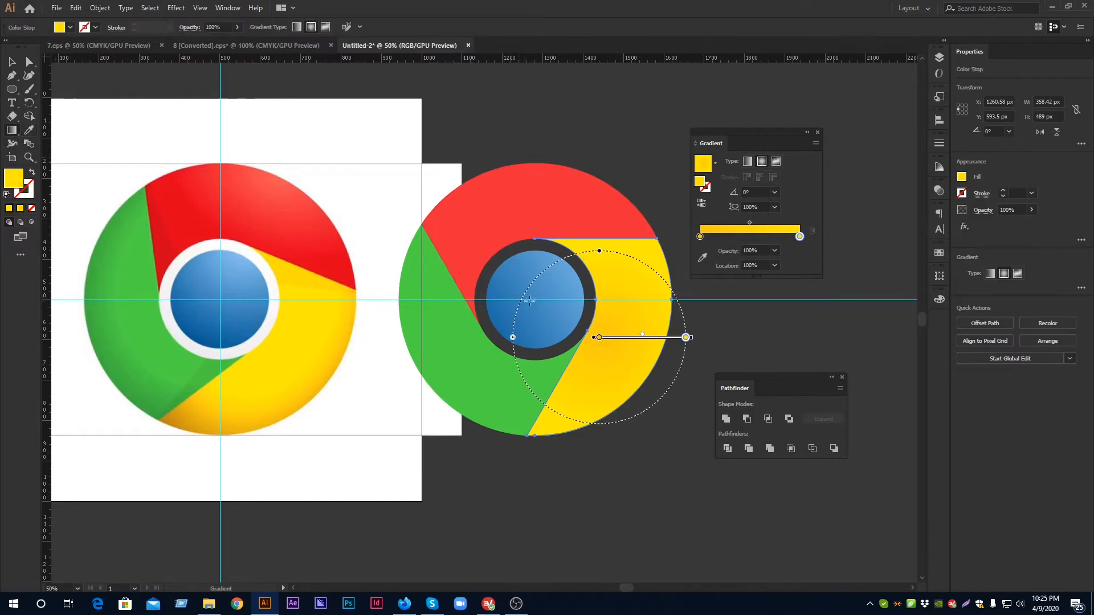
left_click_drag(534, 300, 660, 361)
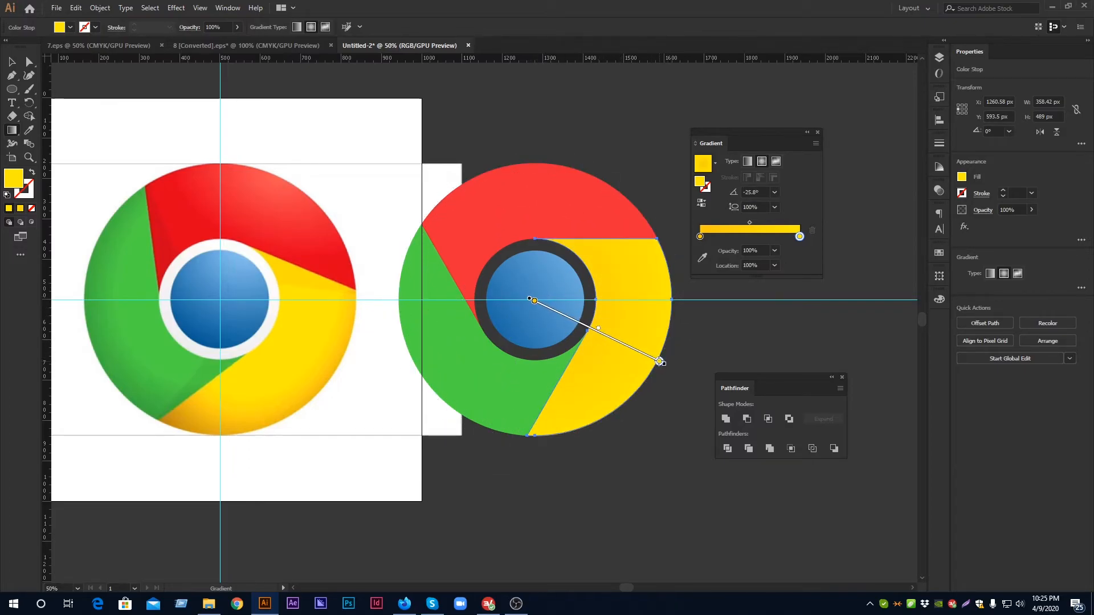
left_click(702, 201)
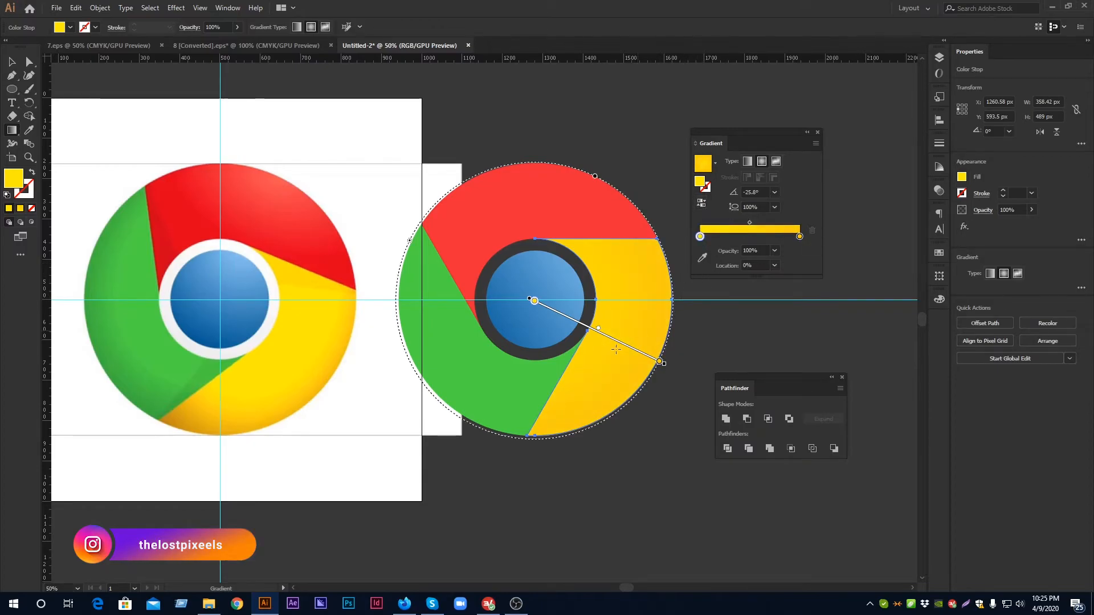
left_click_drag(598, 331, 644, 352)
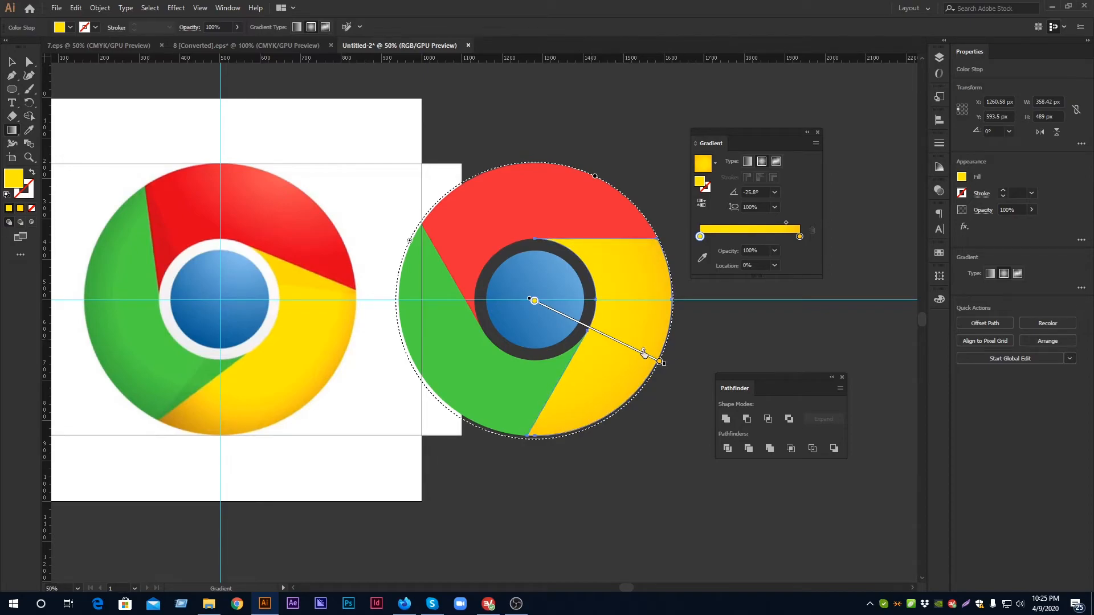
Deepen the yellow gradient's end stop to orange by lowering its green value and setting blue to 0, and deselect the segment.
left_click(799, 237)
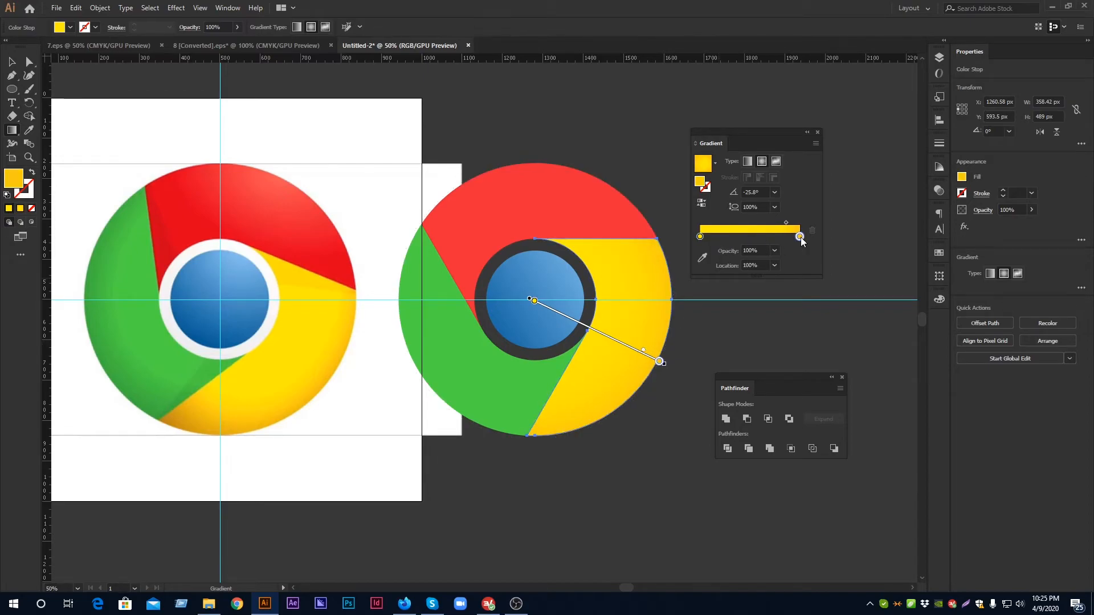
double_click(800, 237)
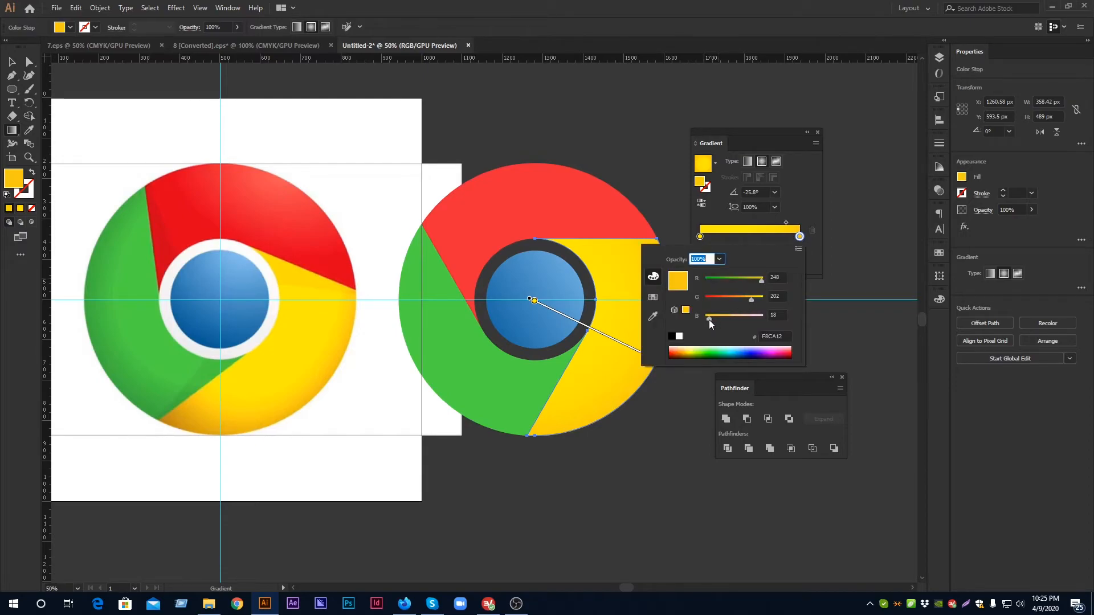
left_click_drag(751, 300, 746, 300)
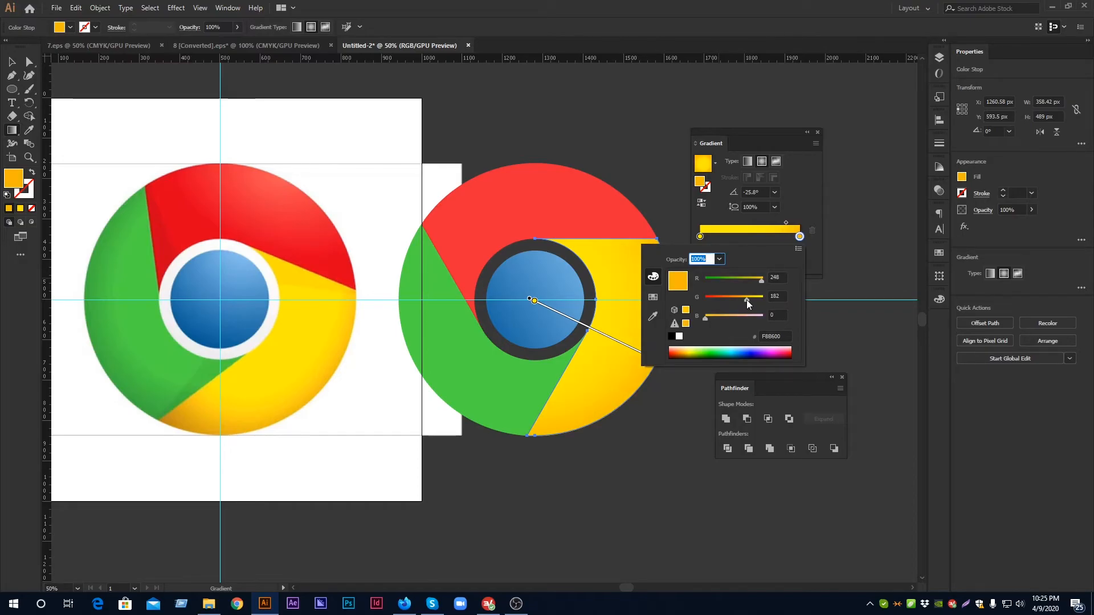
left_click_drag(746, 299, 745, 300)
left_click(805, 214)
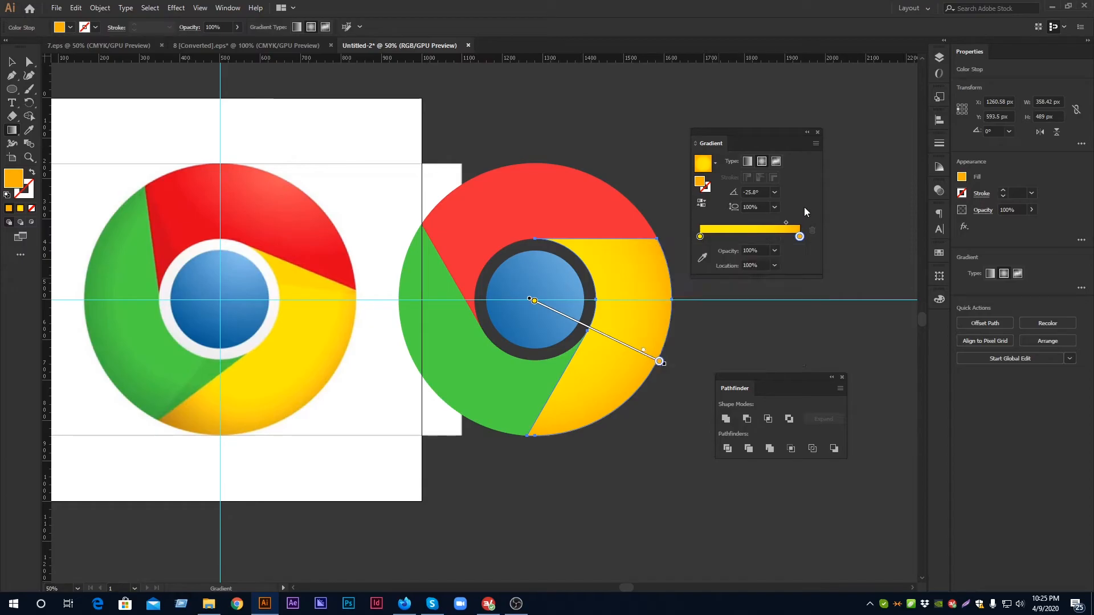
left_click(11, 62)
left_click(640, 456)
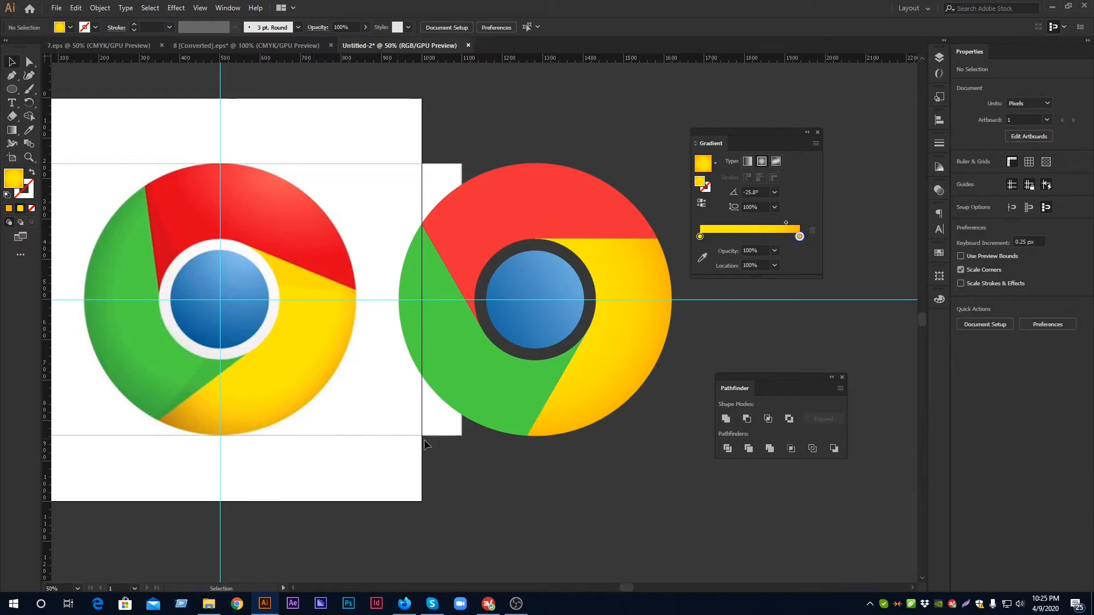
Fill the red segment with a radial gradient from the light red to the deeper red sampled from the reference's red segment.
left_click(532, 203)
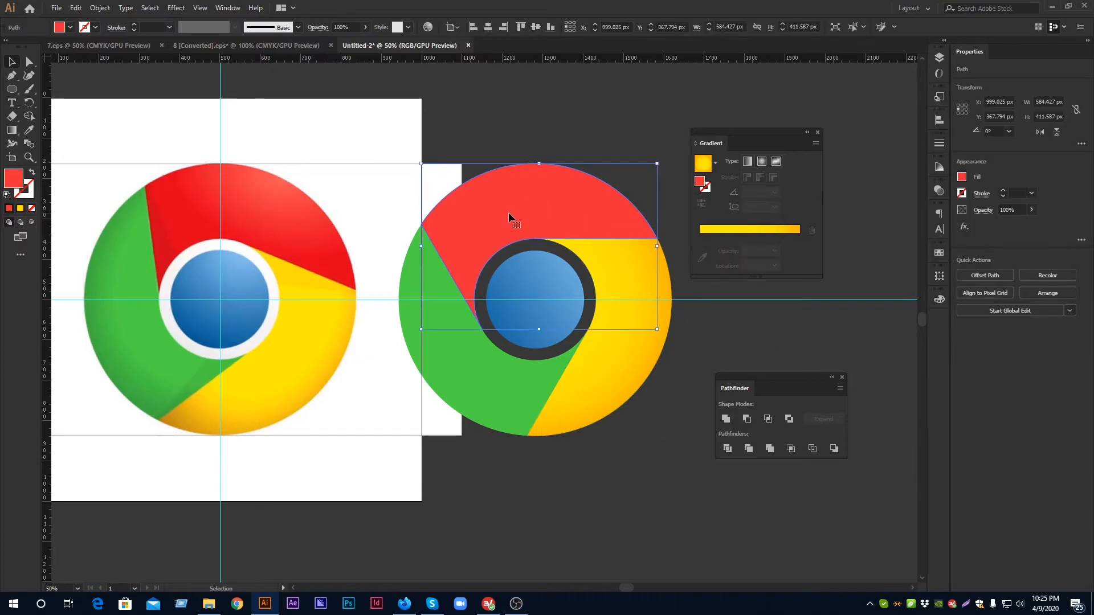
left_click(741, 231)
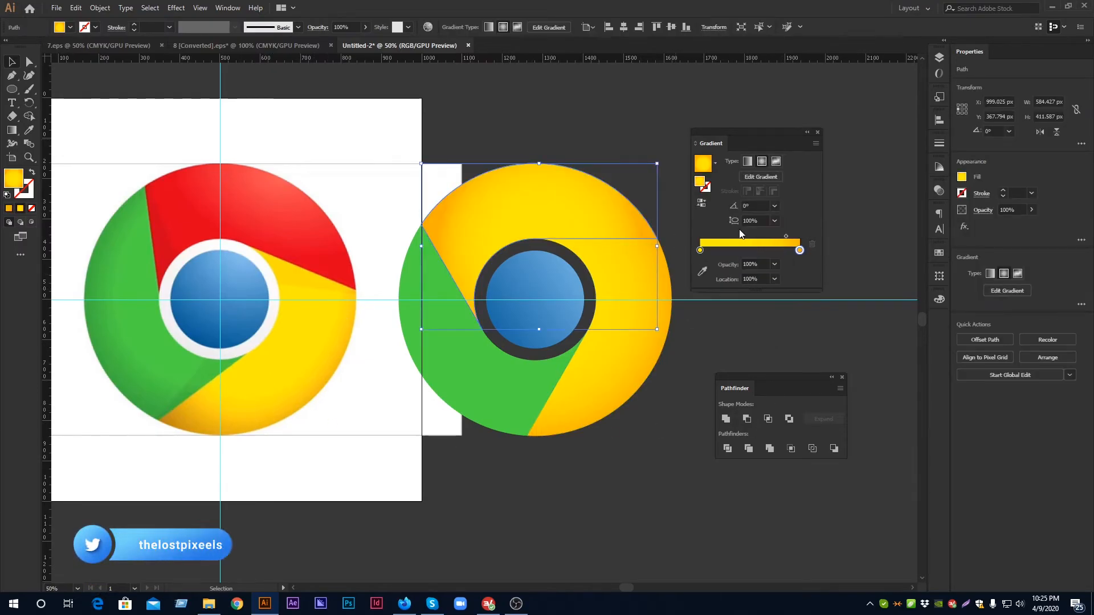
left_click(700, 249)
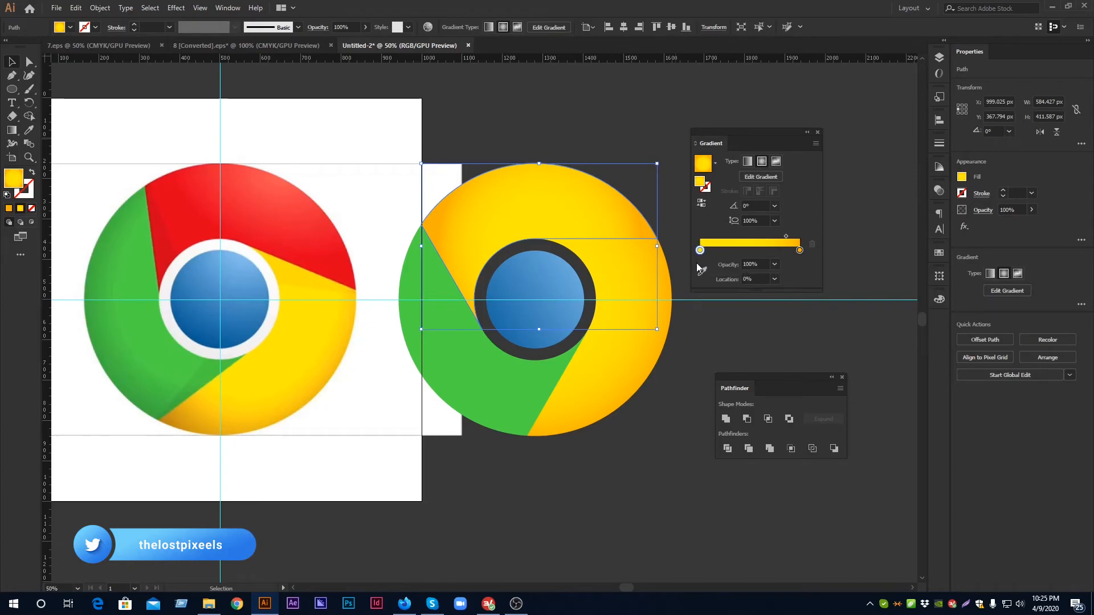
left_click(702, 272)
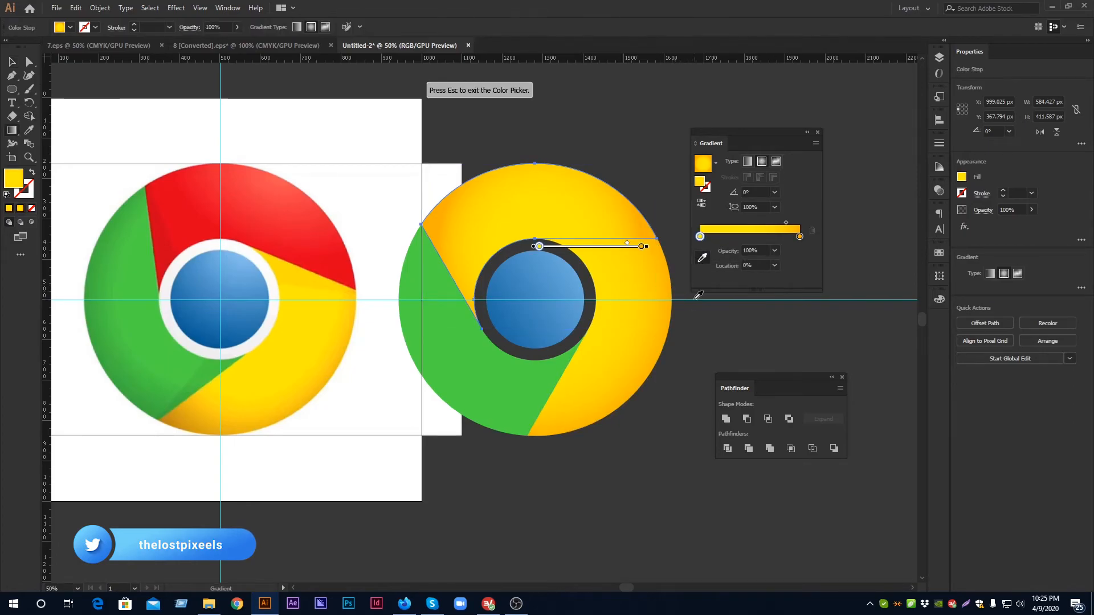
left_click(266, 181)
left_click(799, 236)
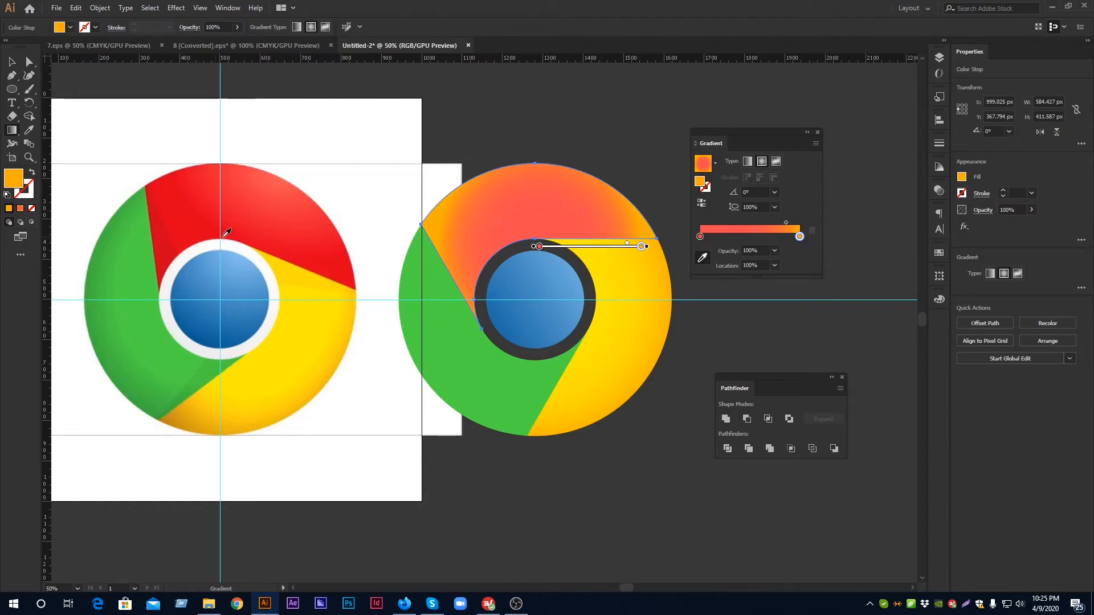
left_click(183, 170)
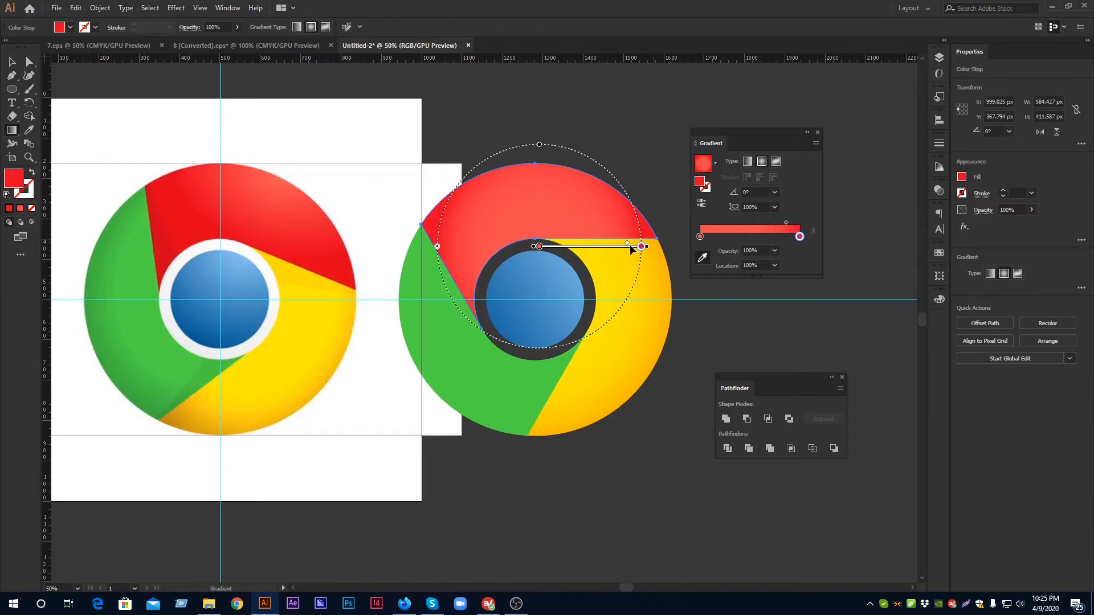
Redraw the red gradient from the logo's centre up to the outer edge at about 90.2°, with its midpoint at about 83.83%.
mouse_move(642, 246)
left_mouse_down()
mouse_move(617, 246)
mouse_move(636, 246)
left_mouse_up()
left_click_drag(535, 300, 534, 169)
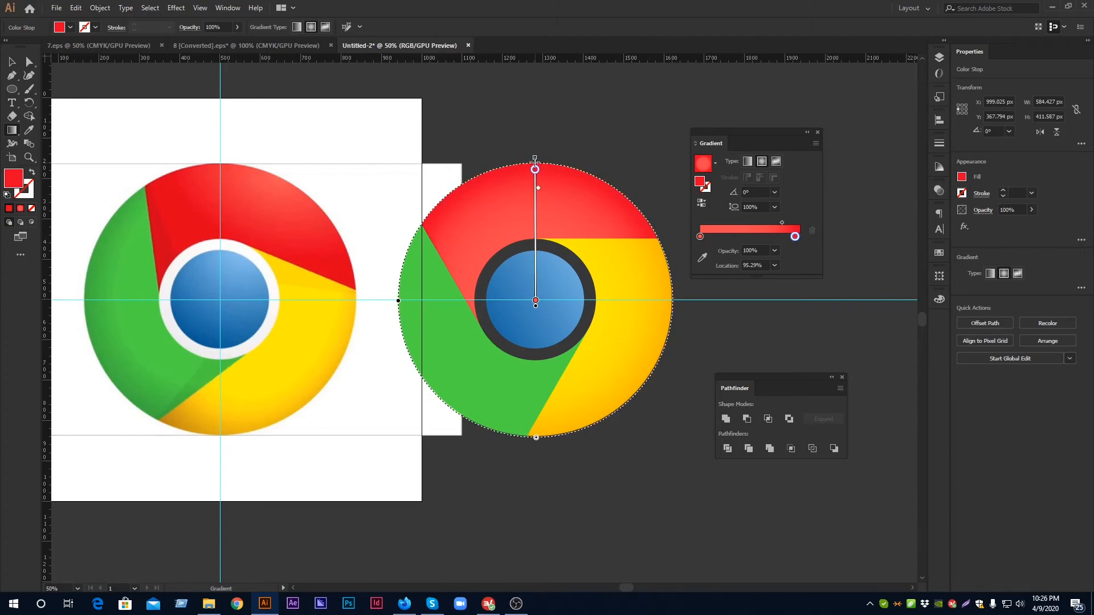
left_click_drag(795, 236, 783, 222)
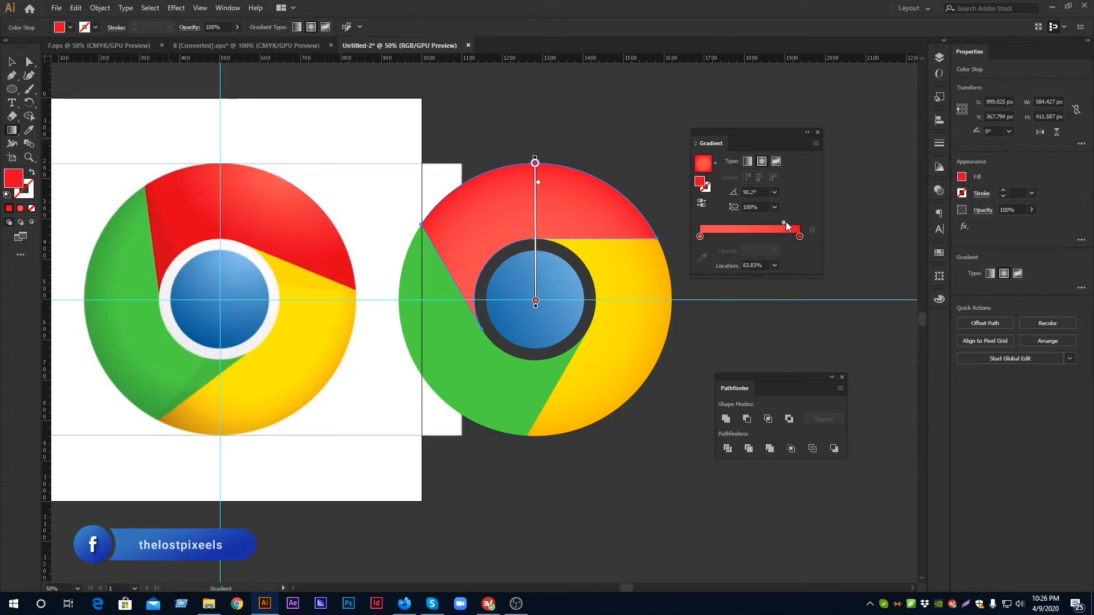
Darken the red gradient's end stop to D40626 by lowering its red value to 212, and deselect the segment.
double_click(799, 236)
left_click_drag(757, 279, 753, 278)
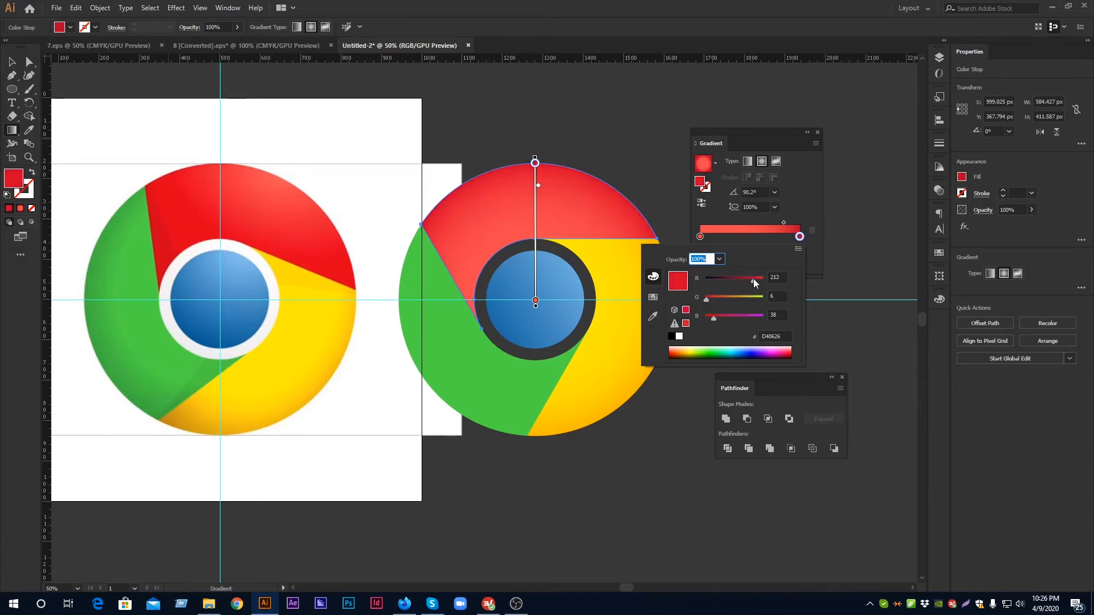
left_click(798, 209)
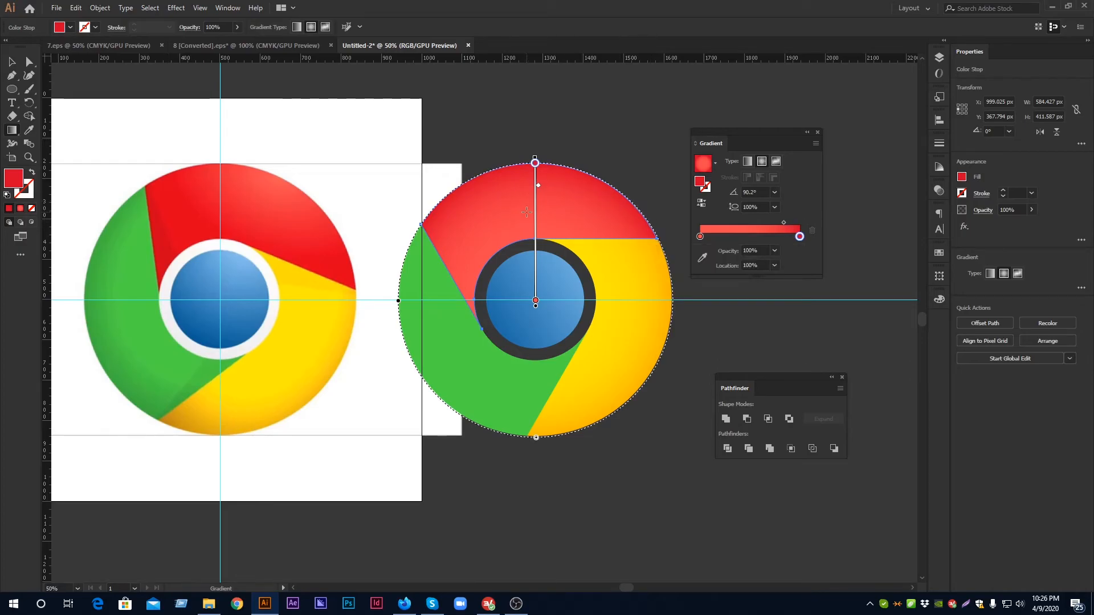
left_click(11, 60)
left_click(566, 115)
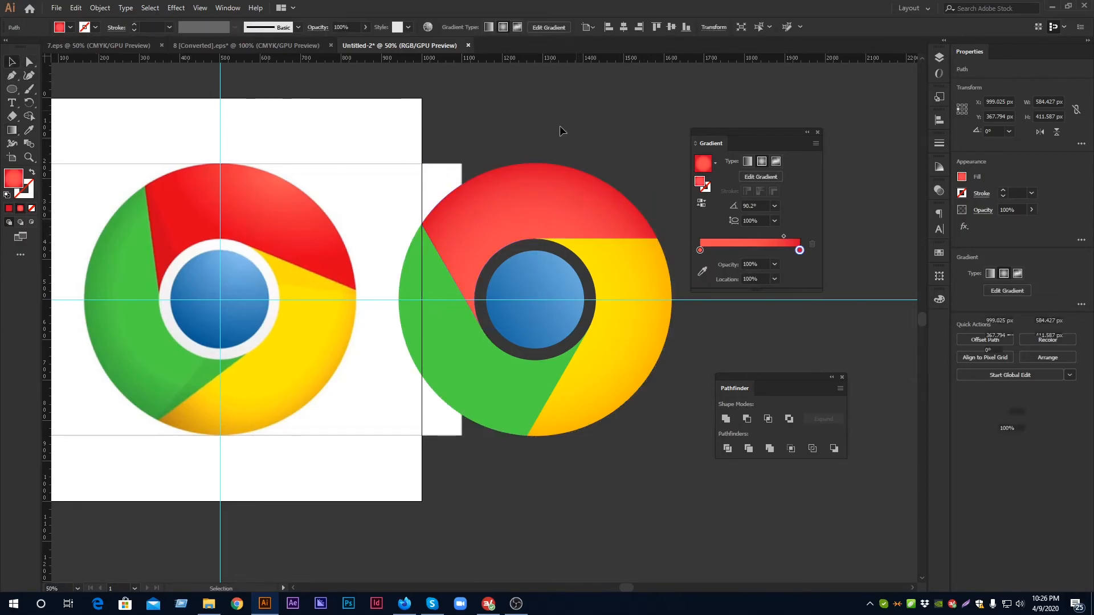
Fill the green segment with a radial gradient from the reference's inner light green to its darker outer green.
left_click(452, 345)
scroll(751, 324, "down", 2)
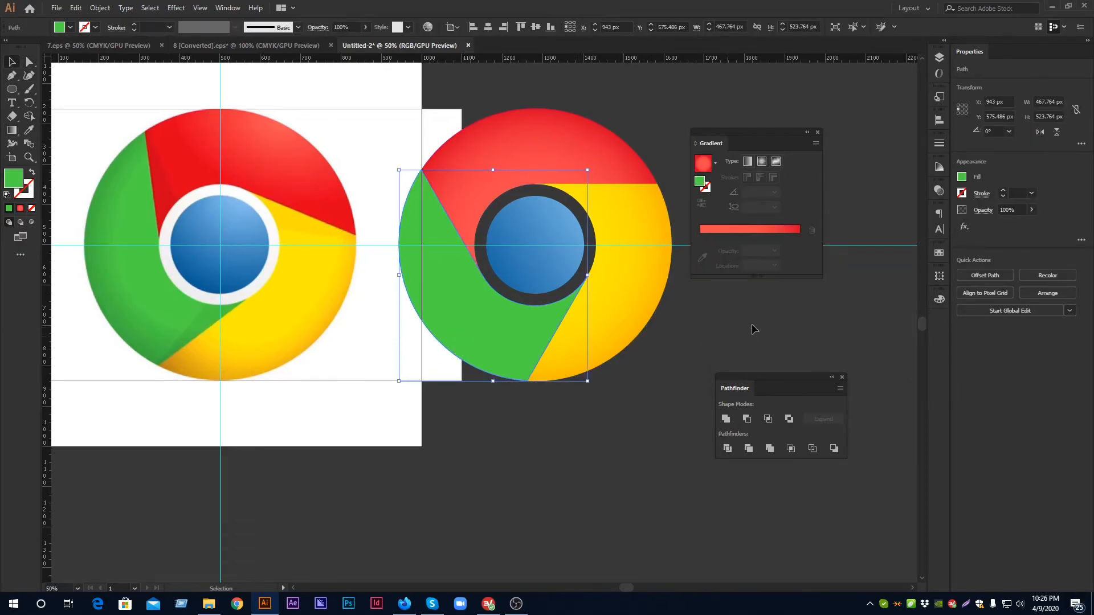
left_click(757, 234)
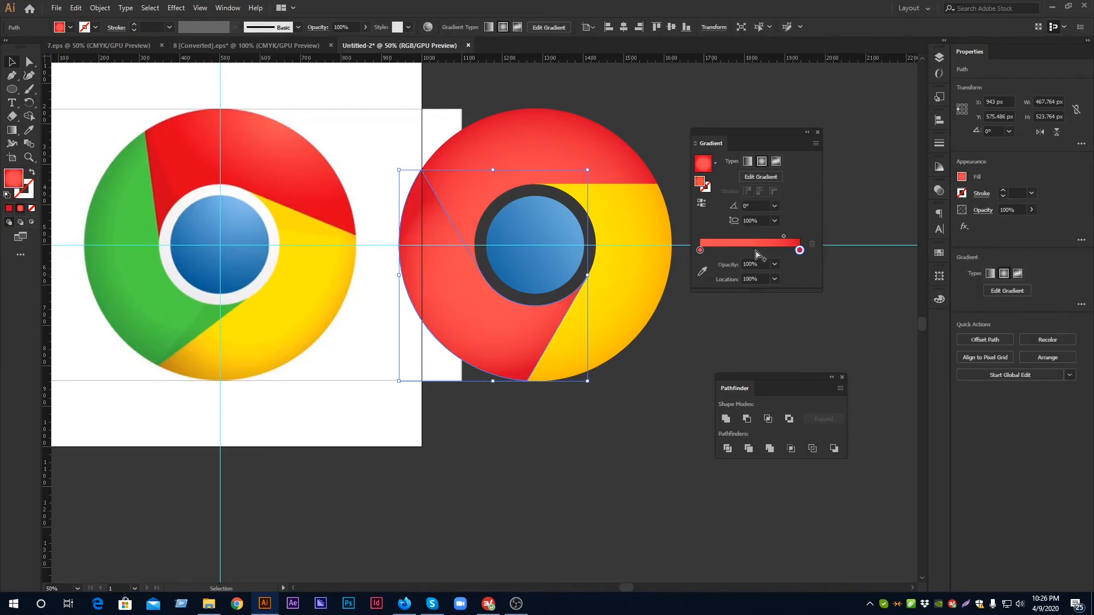
left_click(702, 271)
left_click(155, 268)
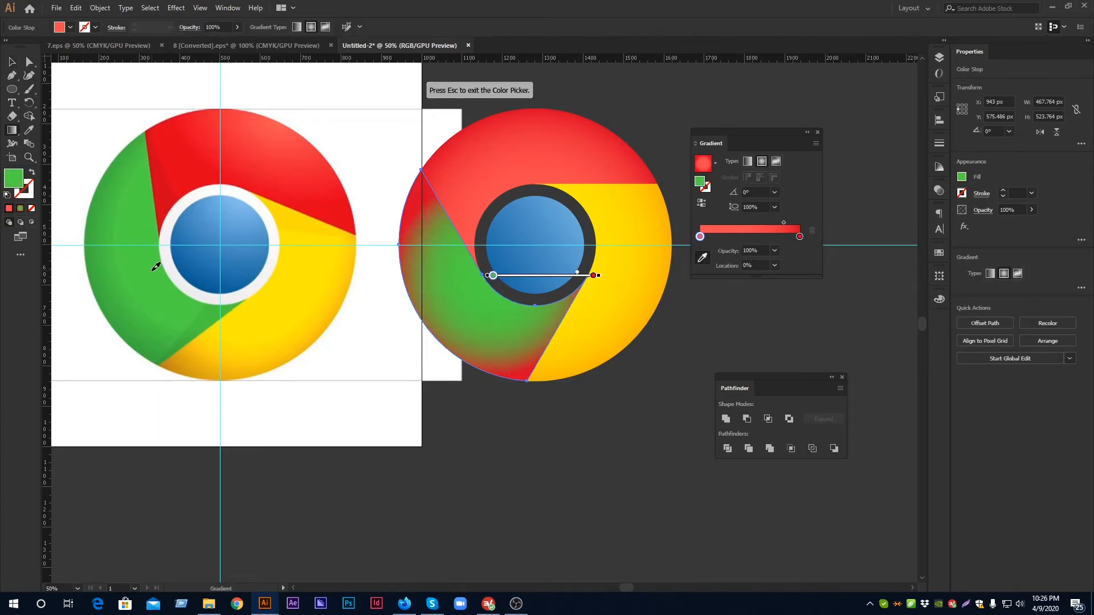
left_click(799, 236)
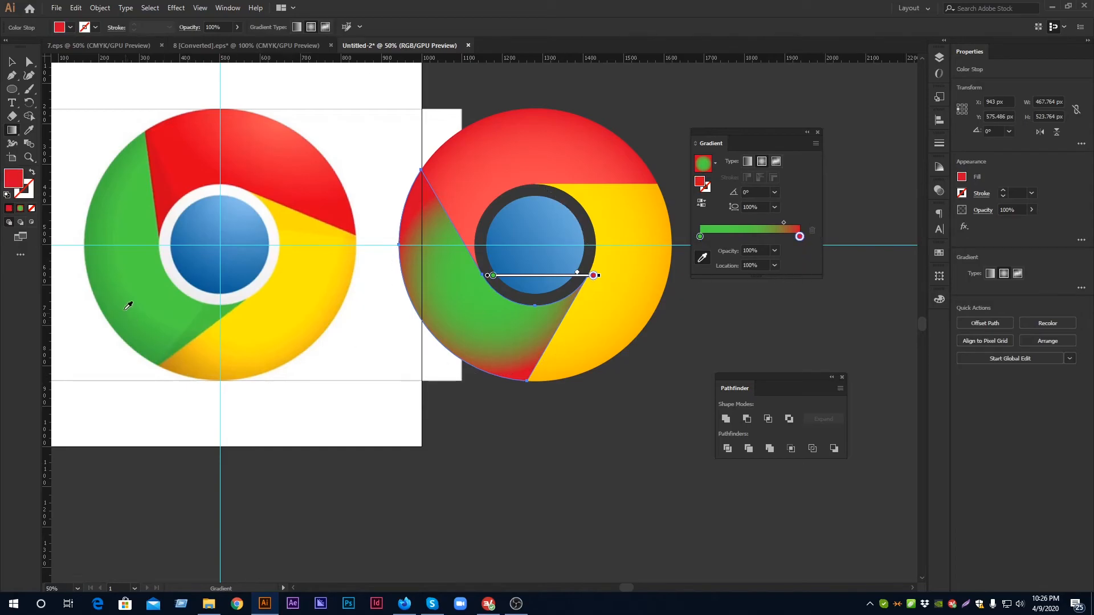
left_click(106, 293)
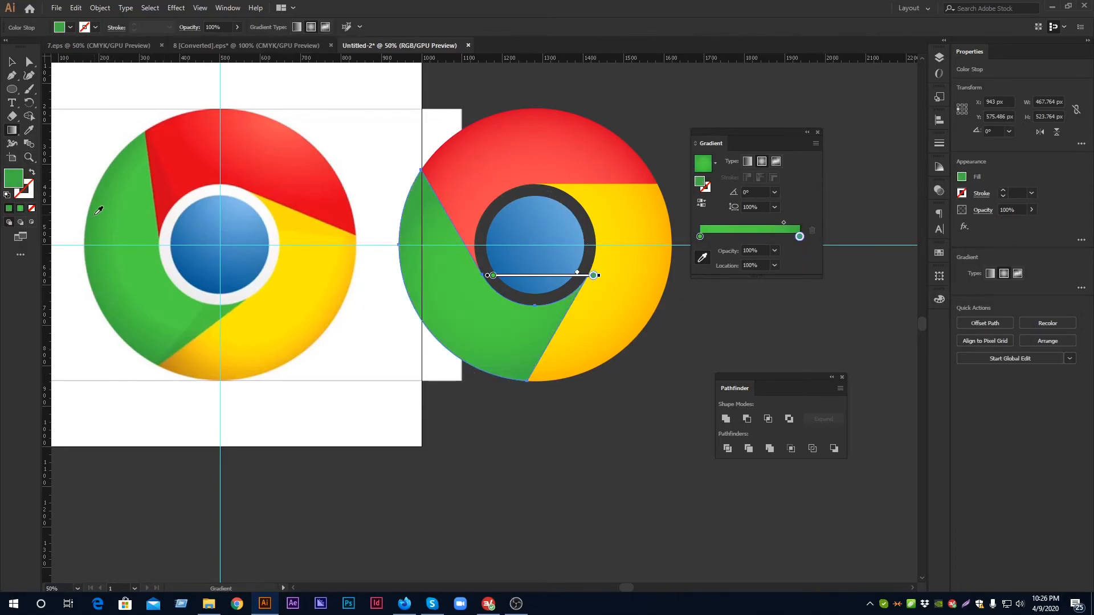
Redraw the green gradient from the logo's centre to the lower-left outer edge at about -140.8° and adjust its end stop to 32BA45.
left_click(12, 130)
mouse_move(533, 246)
left_mouse_down()
mouse_move(482, 305)
mouse_move(431, 331)
left_mouse_up()
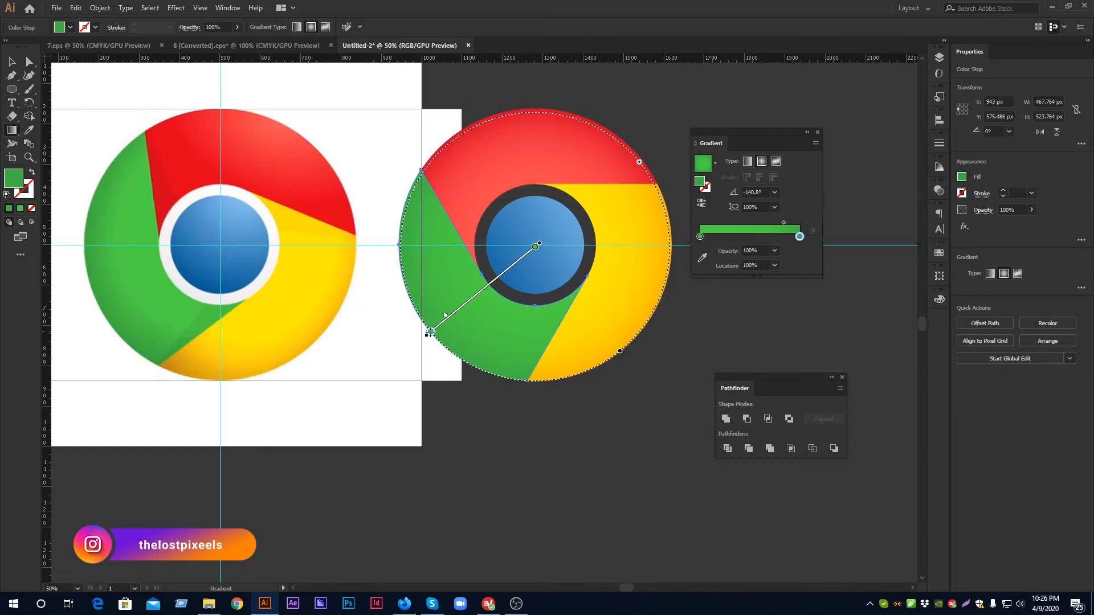
double_click(799, 236)
left_click_drag(747, 299, 747, 298)
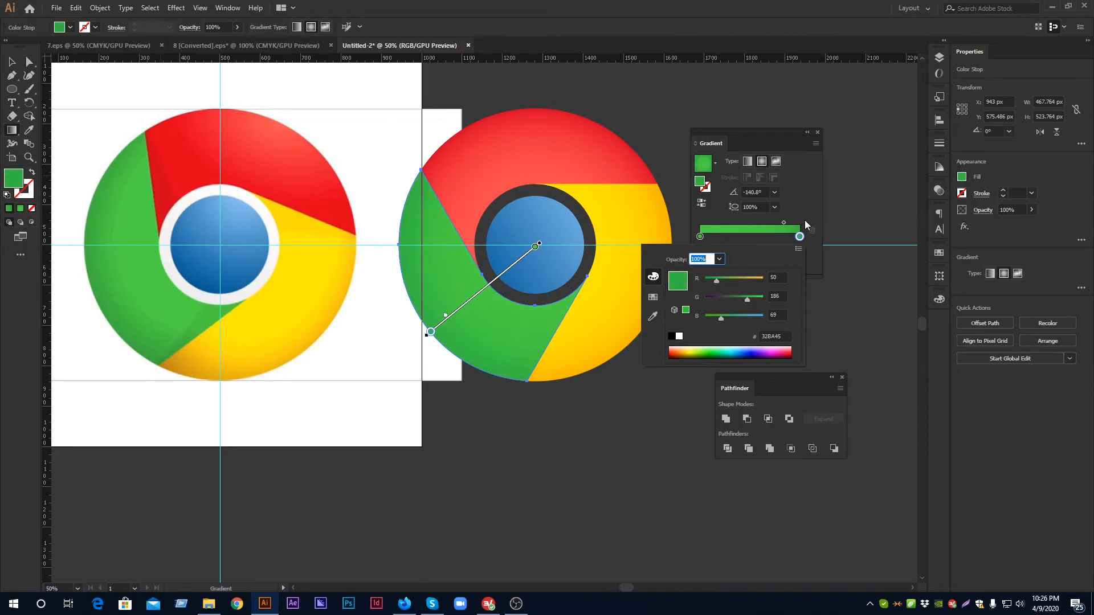
left_click(802, 237)
left_click(11, 61)
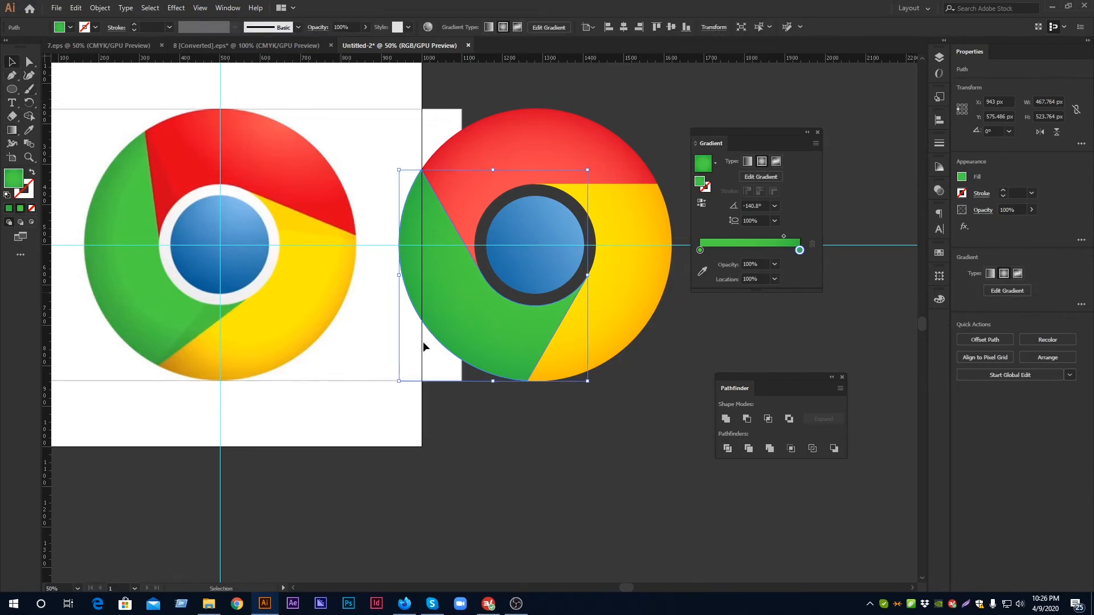
Deselect the green segment, compare the recreated logo's colours with the reference logo, and check the yellow segment's gradient.
left_click(597, 452)
key("space")
left_click_drag(685, 435, 664, 473)
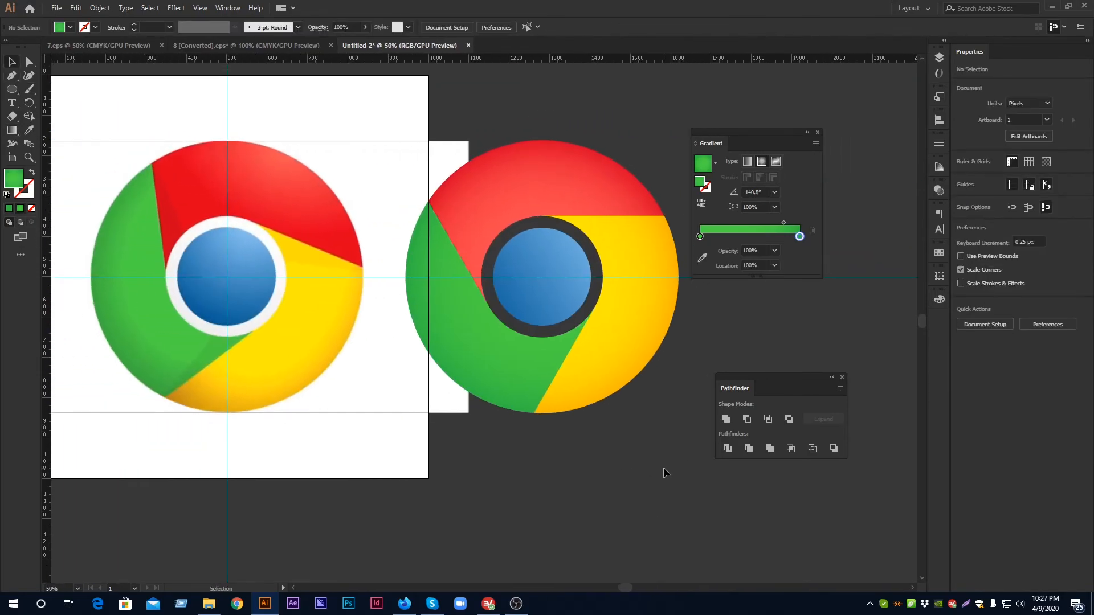
left_click_drag(512, 496, 597, 496)
scroll(597, 496, "down", 1)
scroll(597, 496, "up", 1)
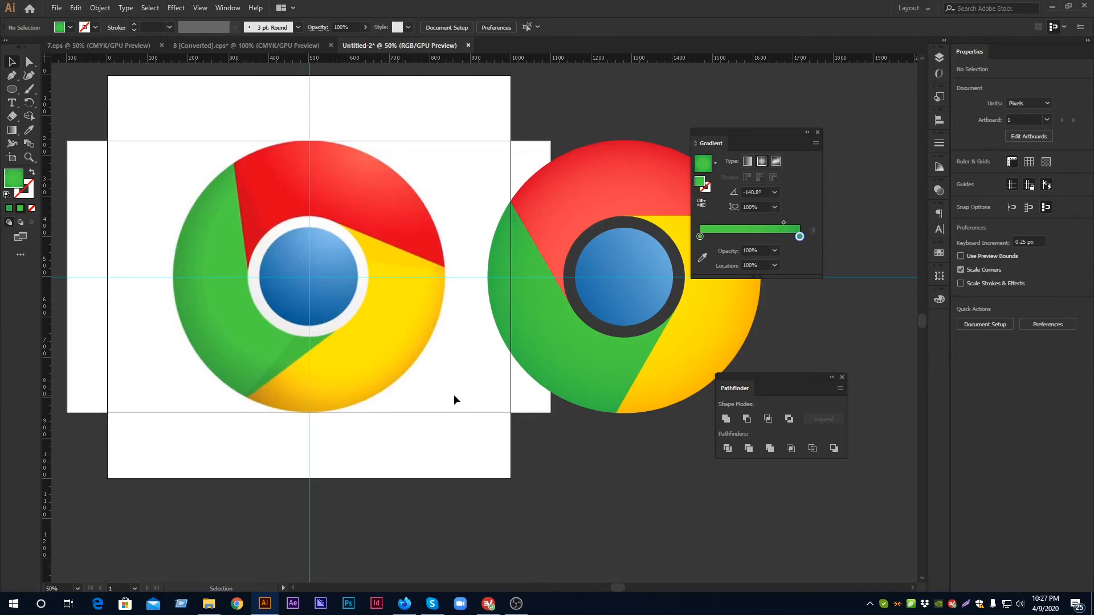
left_click_drag(665, 369, 537, 383)
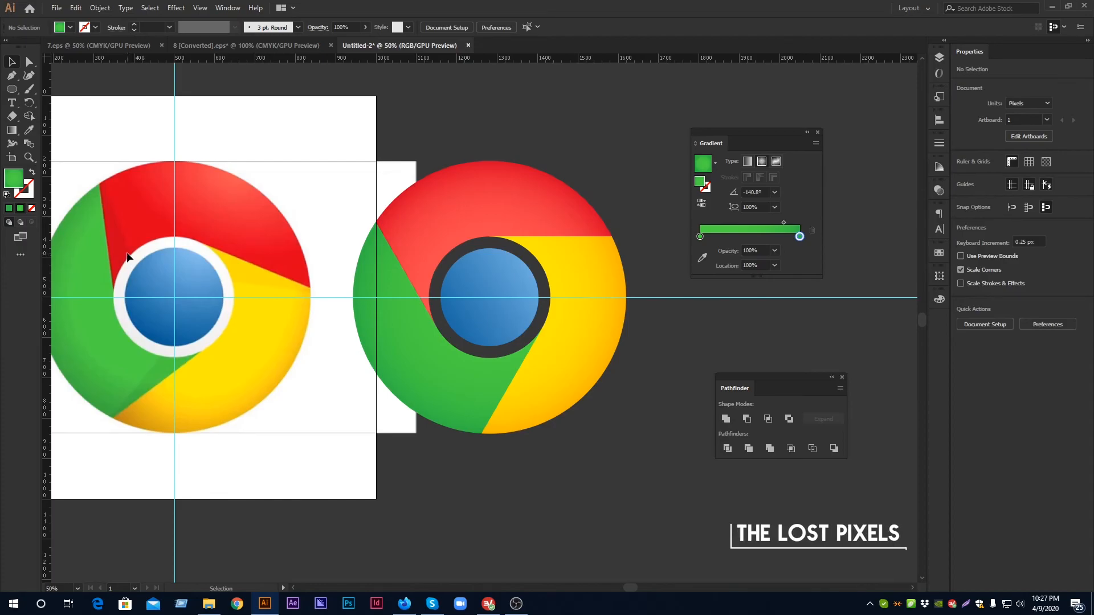
key("space")
left_click_drag(654, 347, 513, 362)
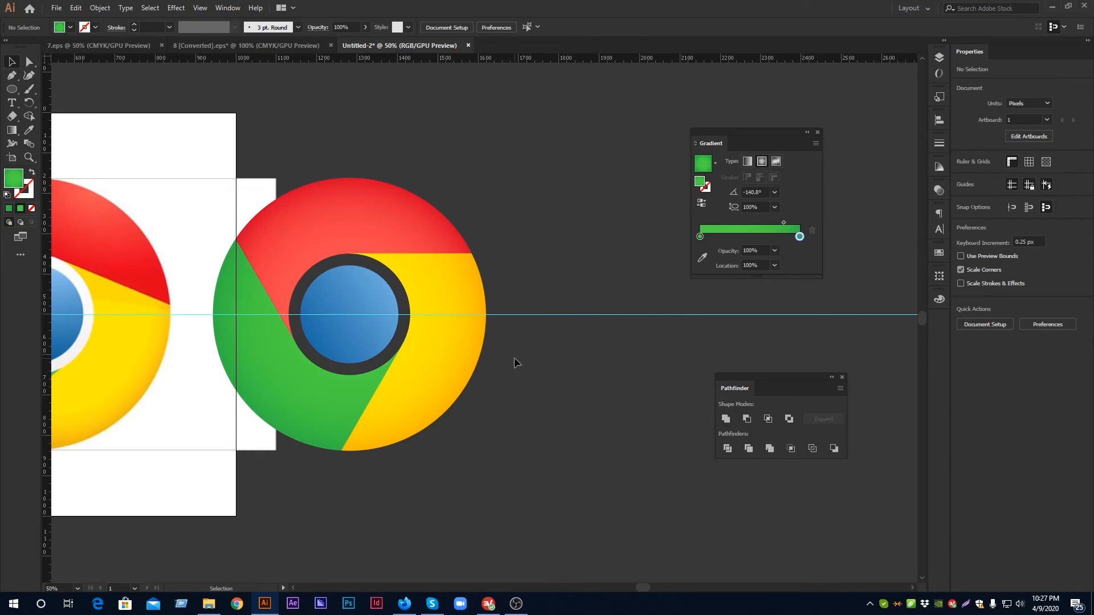
left_click(470, 349)
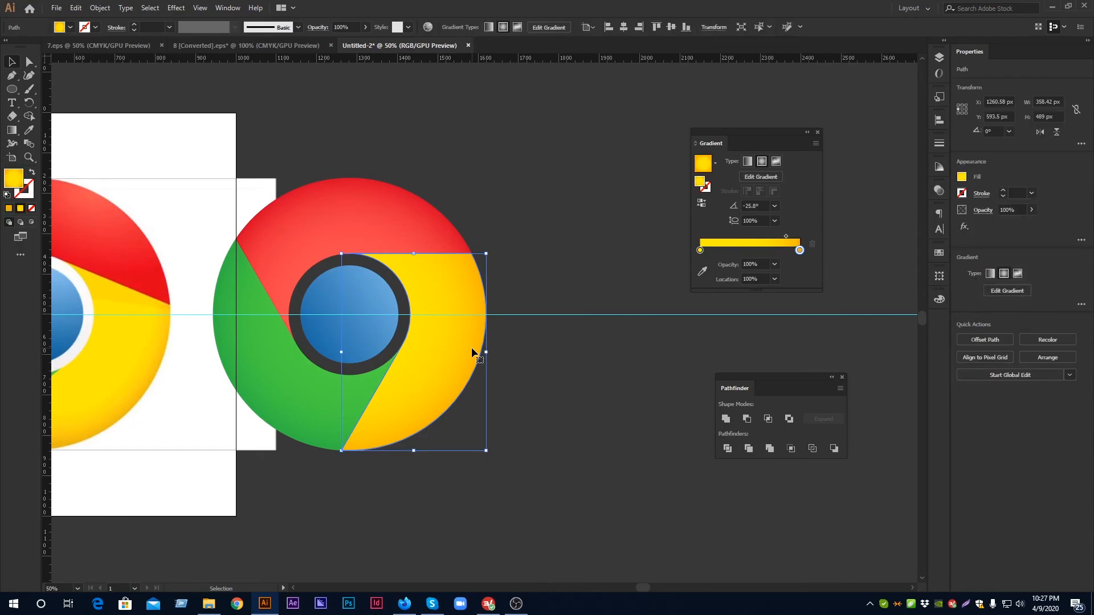
left_click(568, 392)
left_click(478, 346)
left_click(540, 380)
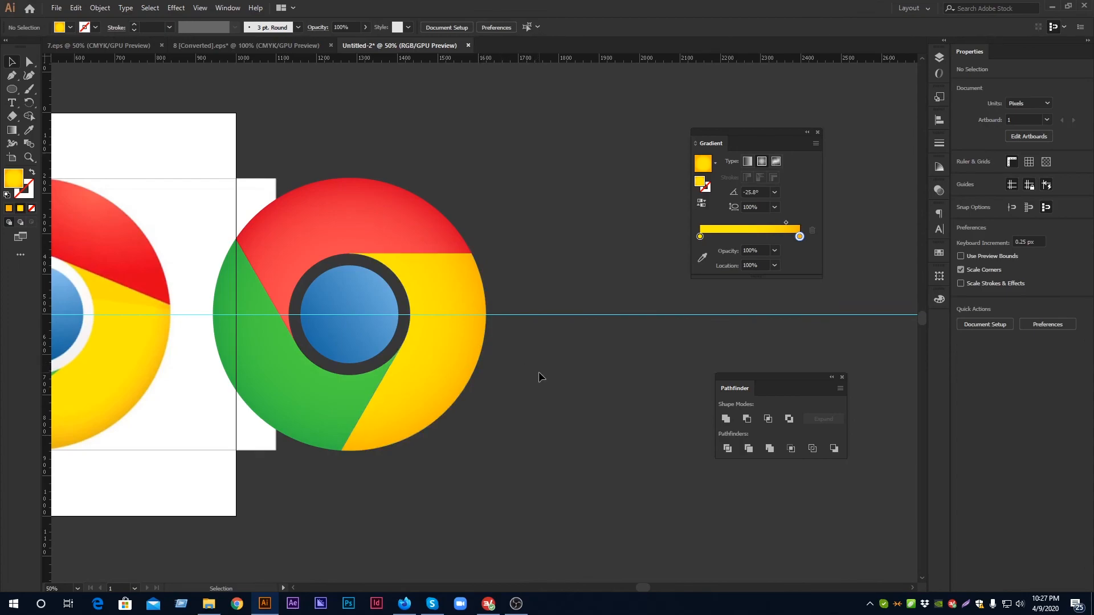
scroll(539, 374, "up", 1)
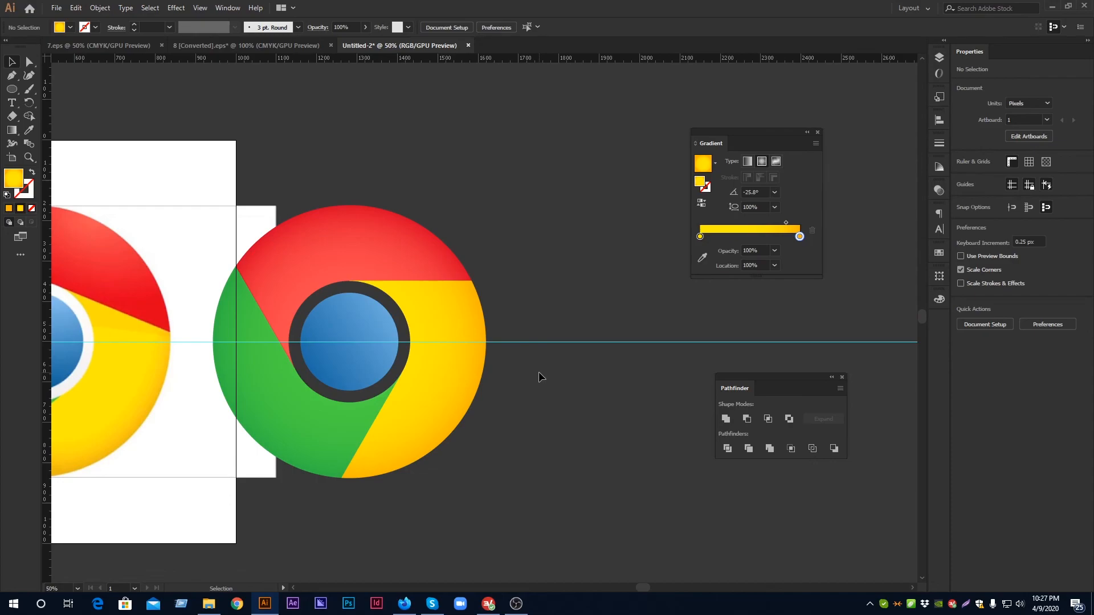